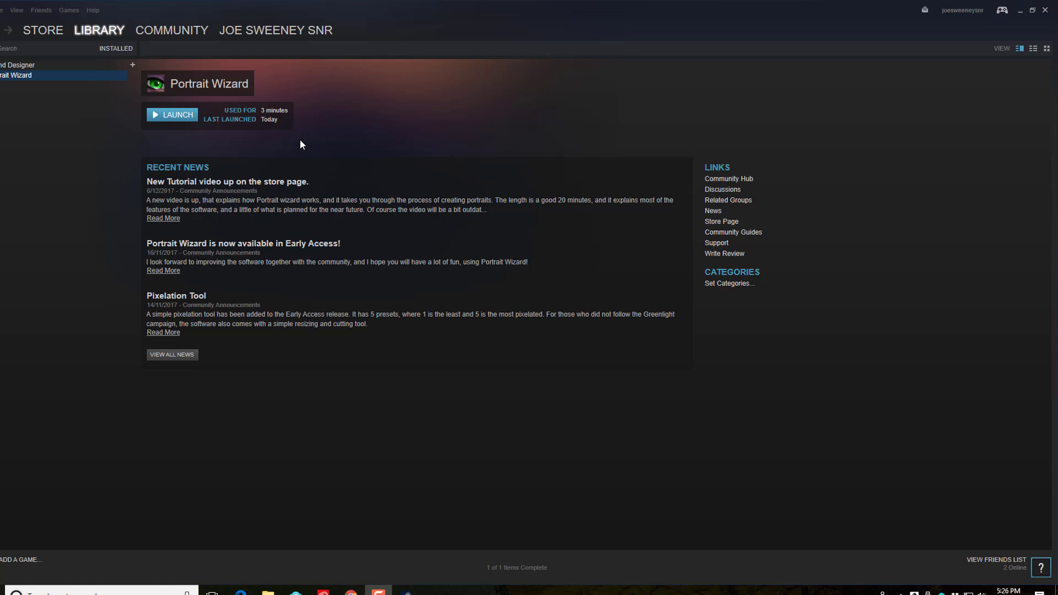
Step: Launch Portrait Wizard from the Steam library and open its portrait editor
left_click(184, 113)
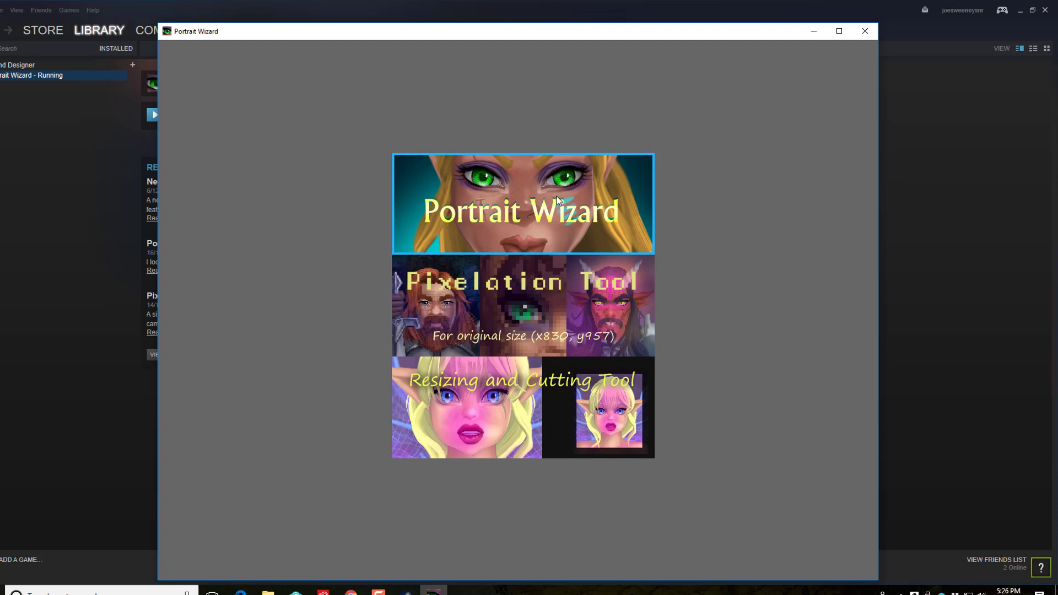
left_click(516, 202)
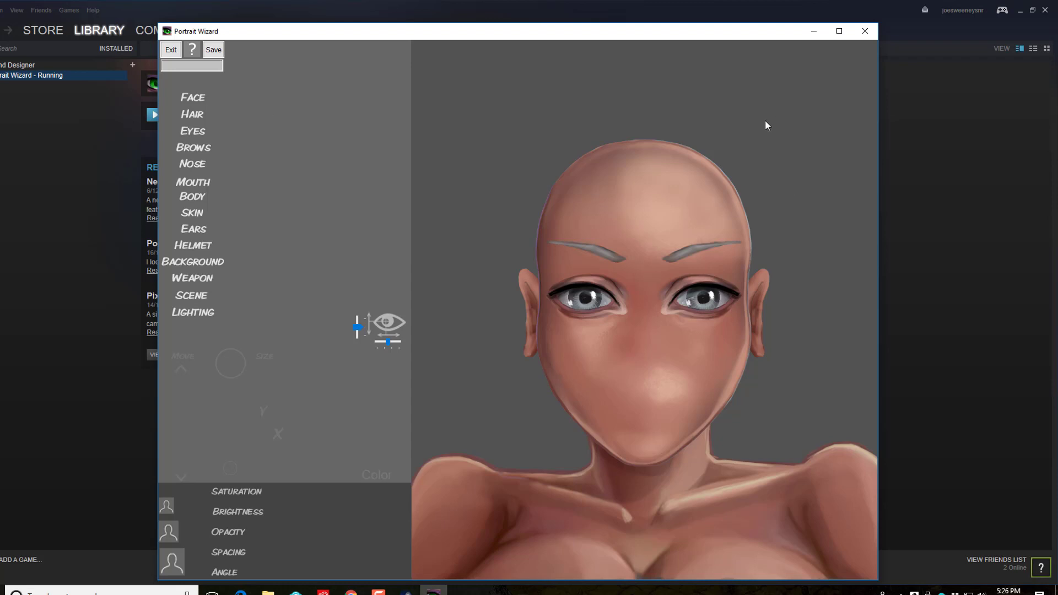
Step: Try several face shapes and apply the second one in the third row, with a narrow, pointed chin
left_click(203, 100)
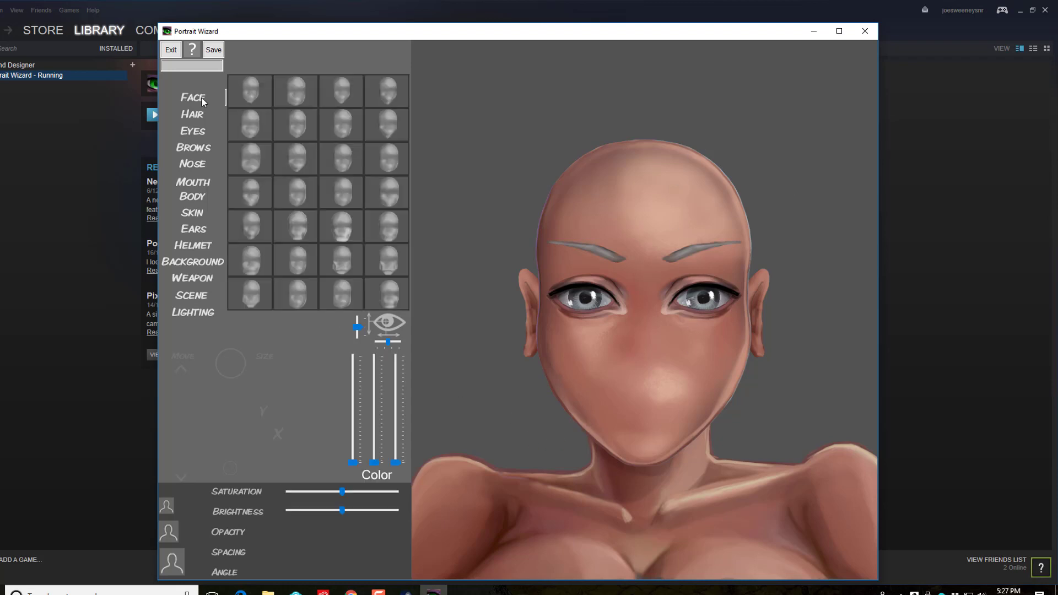
left_click(302, 95)
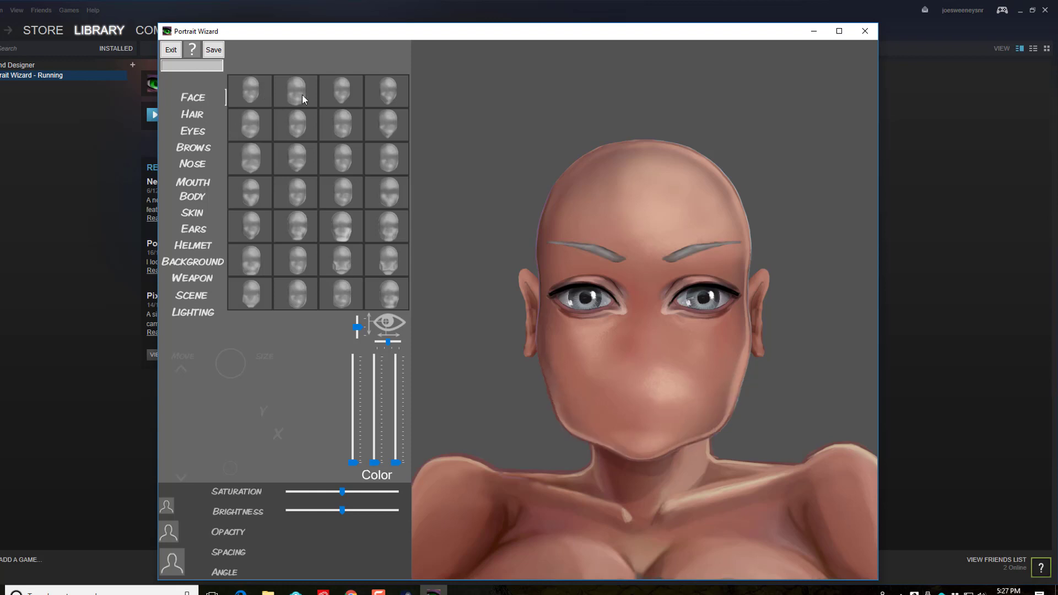
left_click(353, 133)
left_click(382, 234)
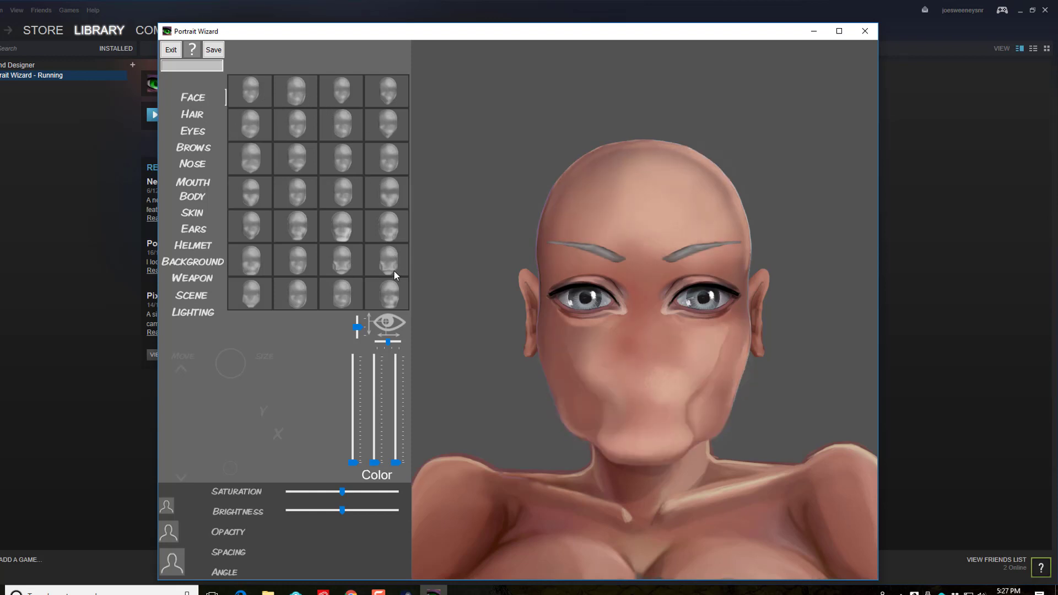
left_click(393, 270)
left_click(350, 272)
left_click(280, 278)
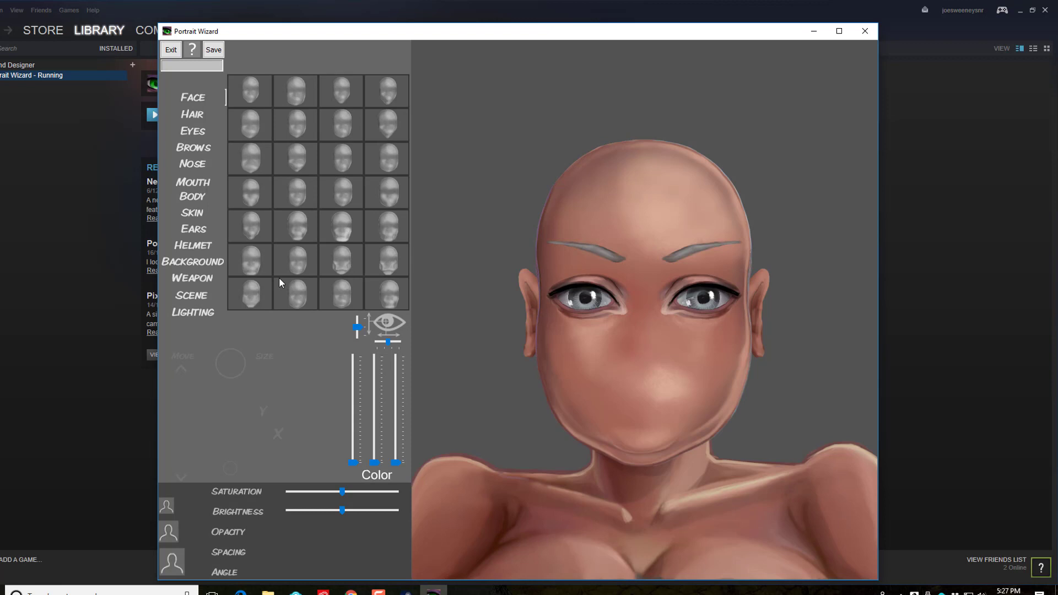
left_click(282, 238)
left_click(292, 184)
left_click(306, 161)
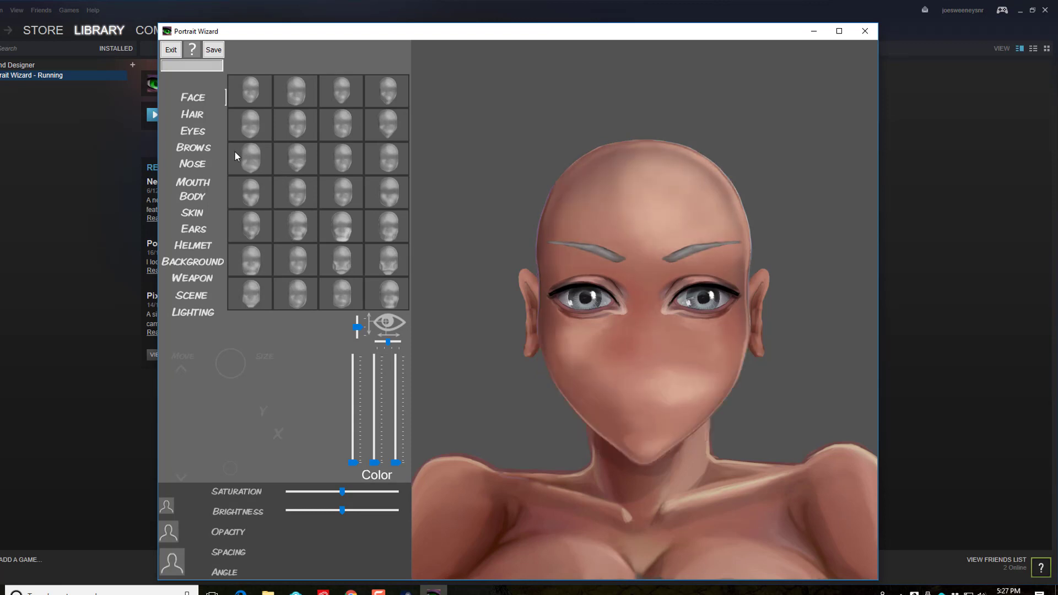
Step: Try hairstyles from set 1, apply the short cut with the side-swept fringe, and colour the hair with the dark purple preset
left_click(193, 114)
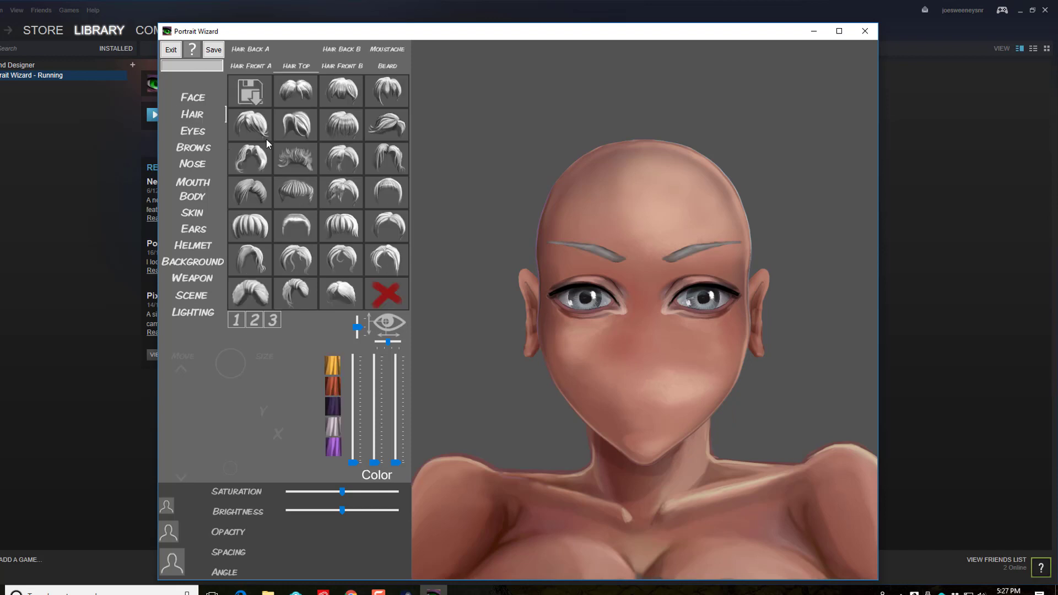
left_click(260, 161)
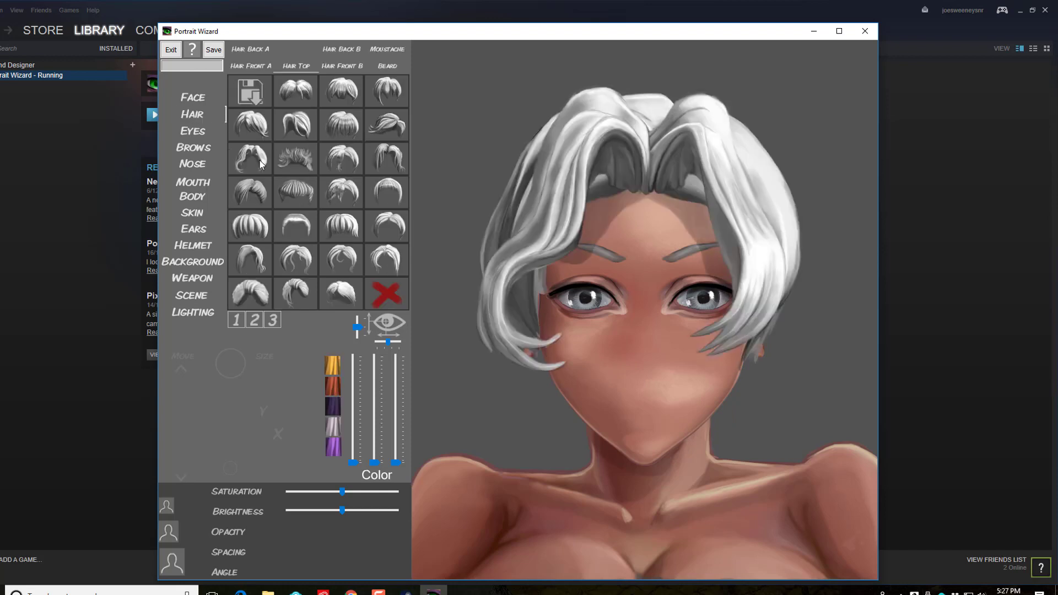
left_click(296, 188)
left_click(300, 224)
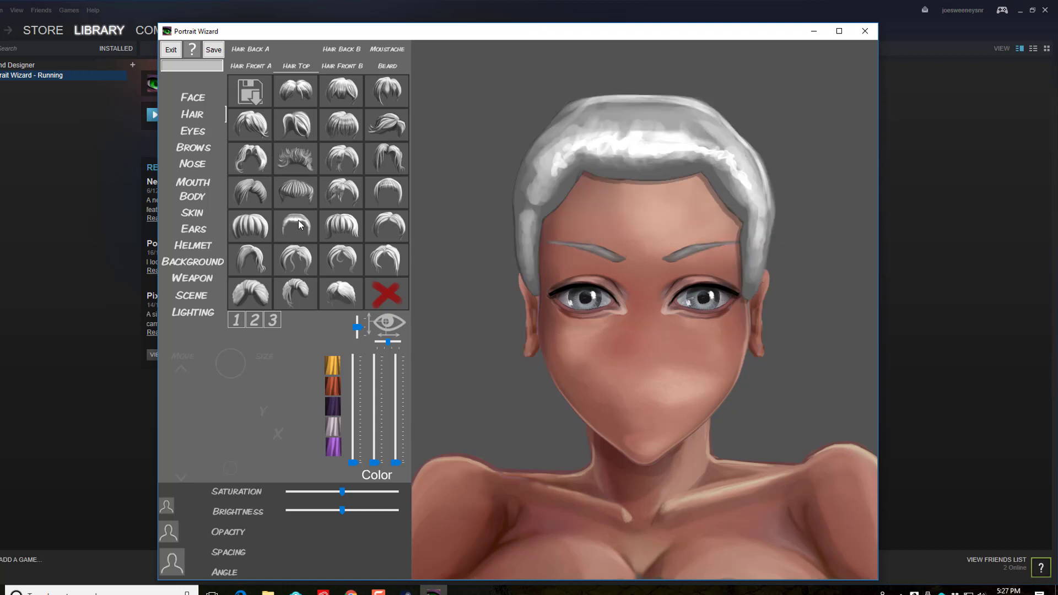
left_click(373, 256)
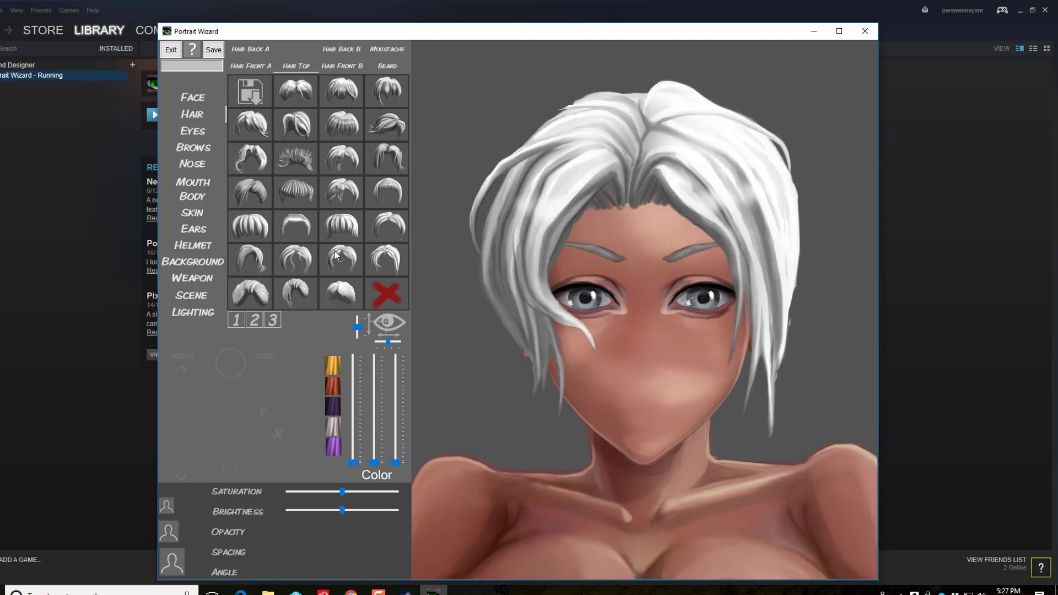
left_click(342, 281)
left_click(290, 298)
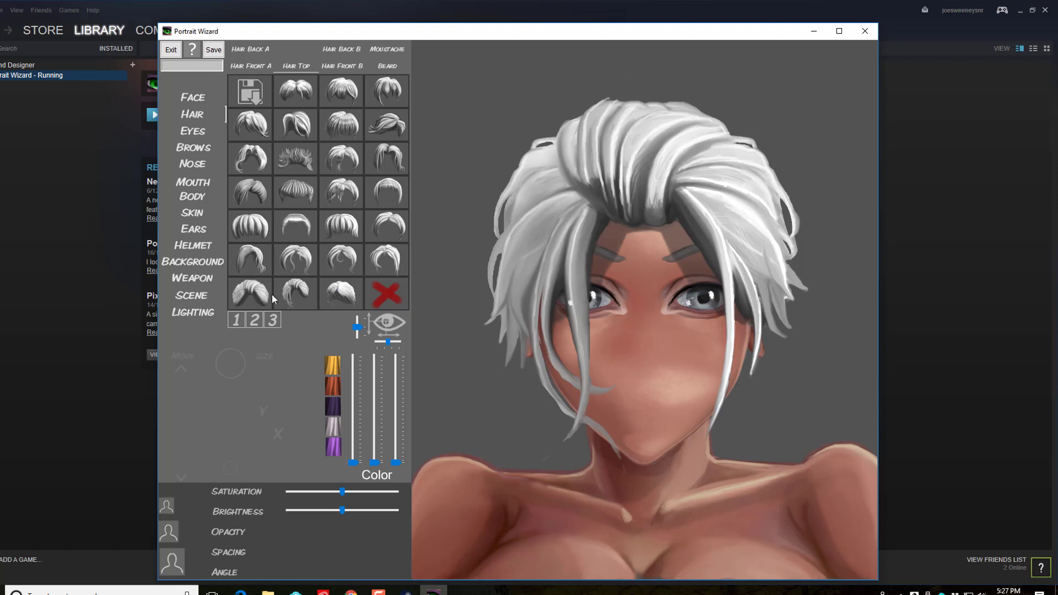
left_click(247, 292)
left_click(256, 267)
left_click(286, 260)
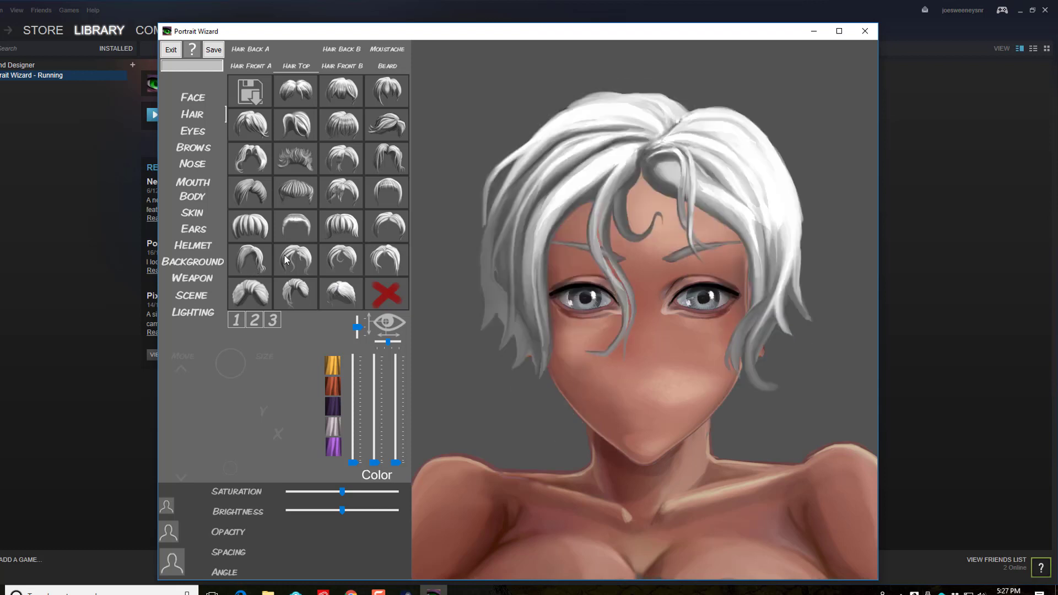
left_click(344, 194)
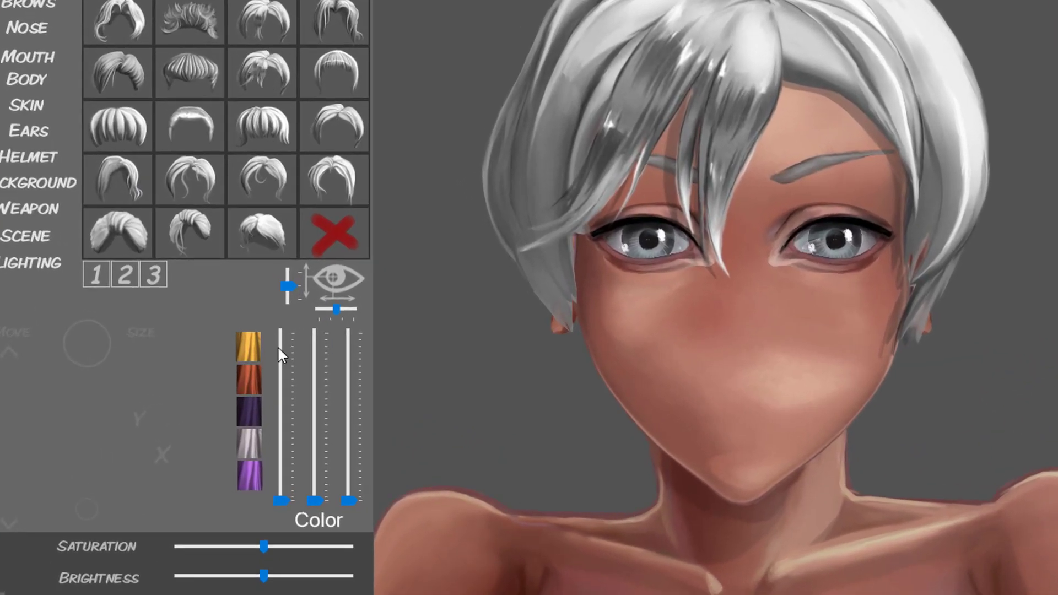
left_click(257, 420)
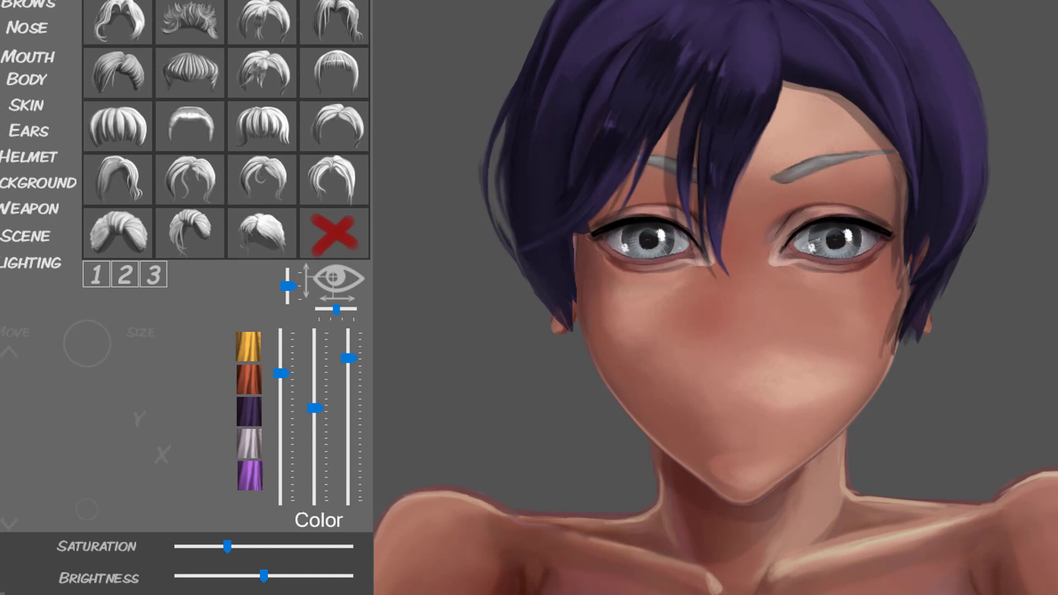
Step: Try out several hairstyles from set 2 on the character
left_click(126, 275)
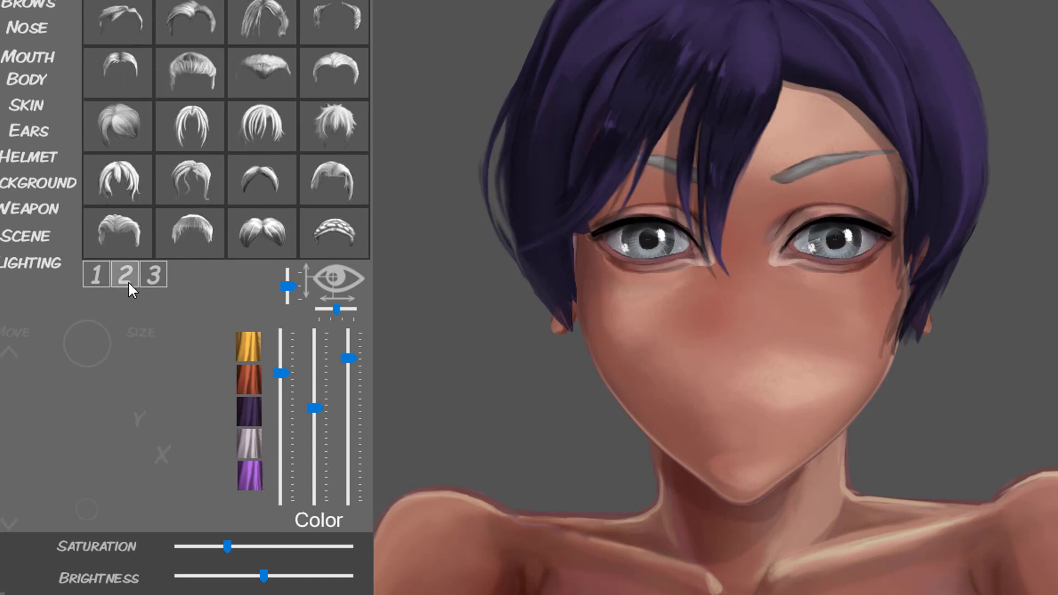
left_click(341, 119)
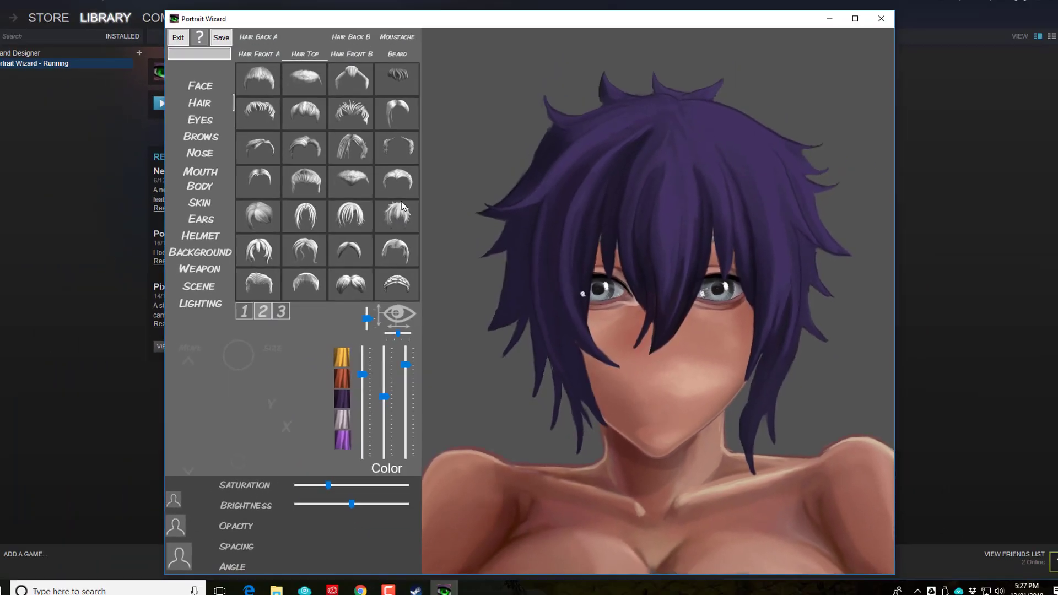
left_click(401, 148)
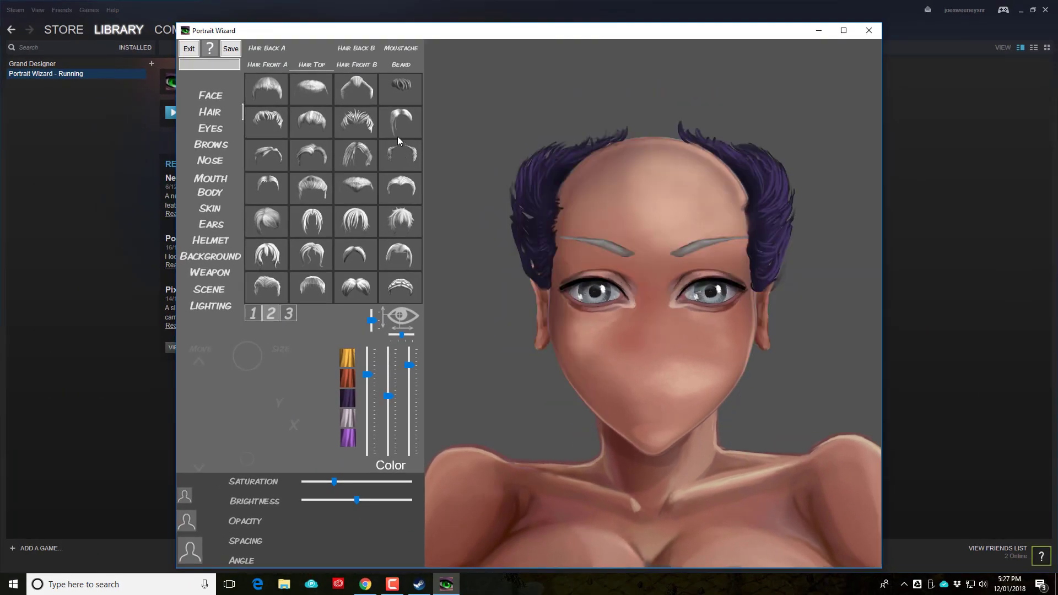
left_click(399, 132)
left_click(316, 127)
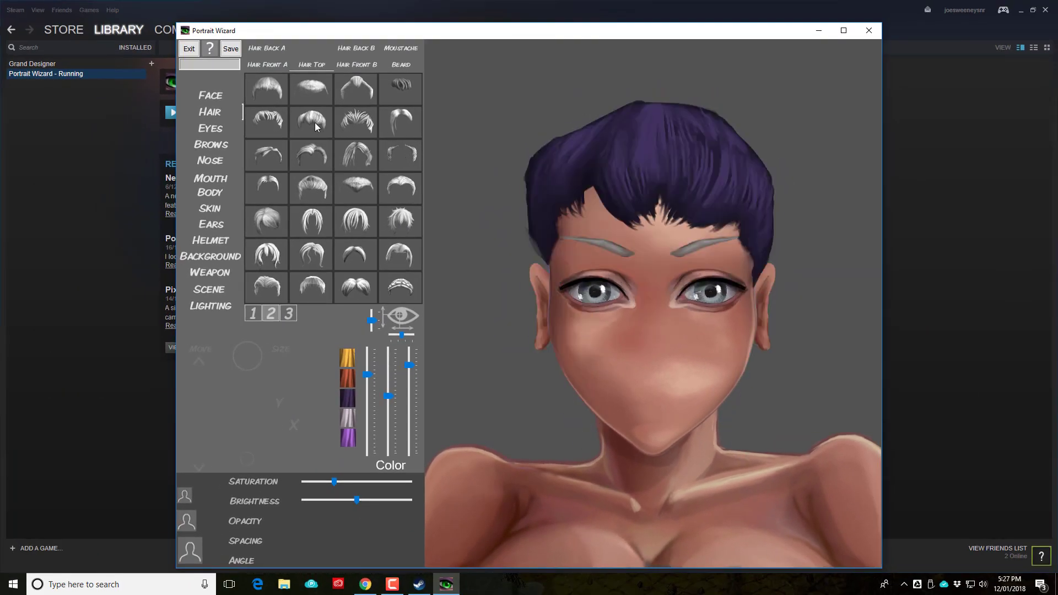
left_click(310, 94)
left_click(299, 227)
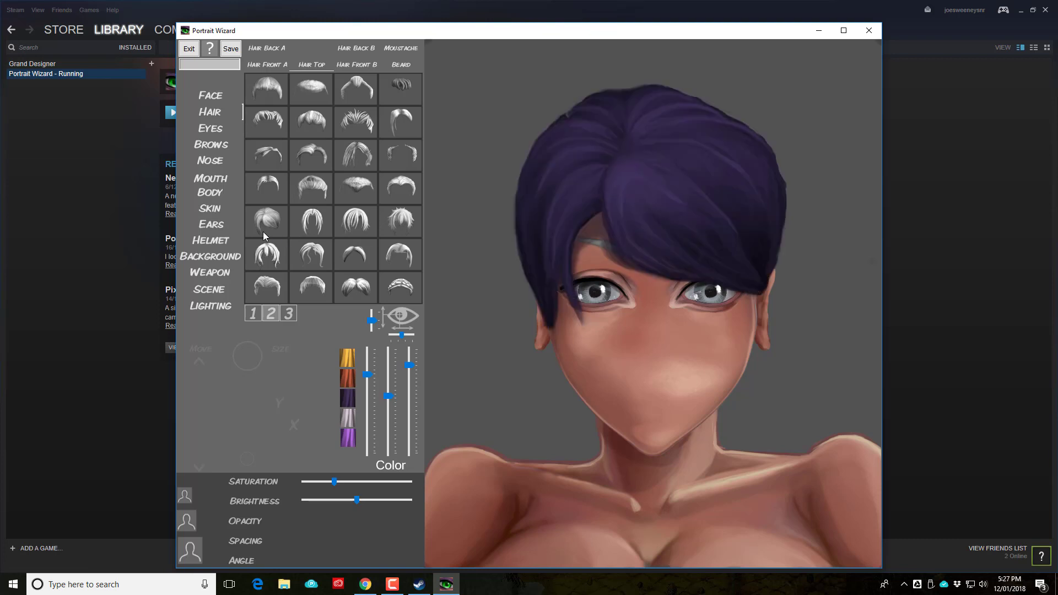
left_click(304, 231)
left_click(314, 263)
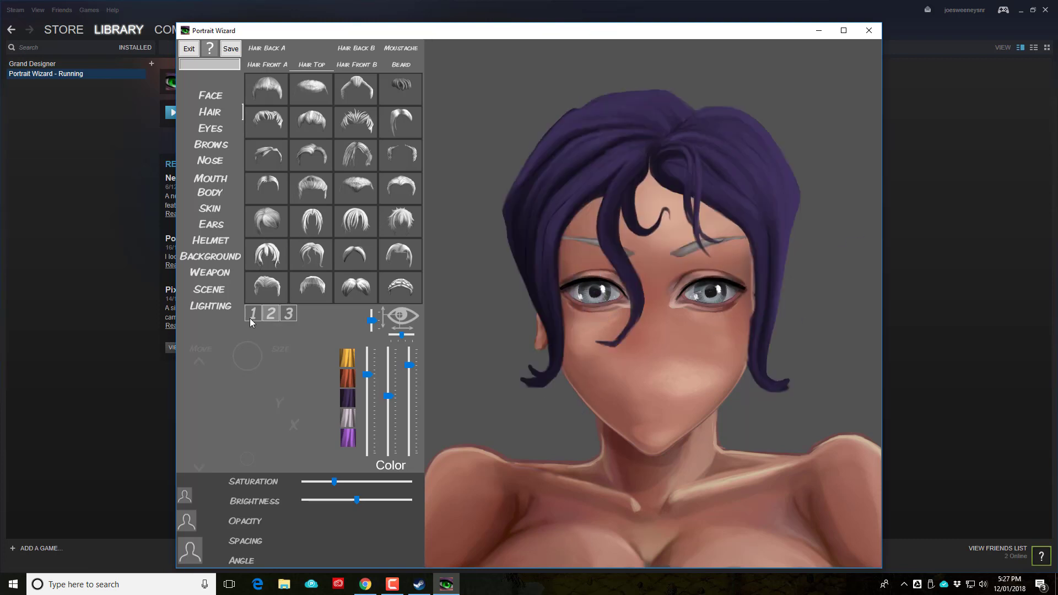
Step: Apply the curly pinned-up hairstyle with loose ringlets from hair set 3
left_click(284, 316)
left_click(285, 283)
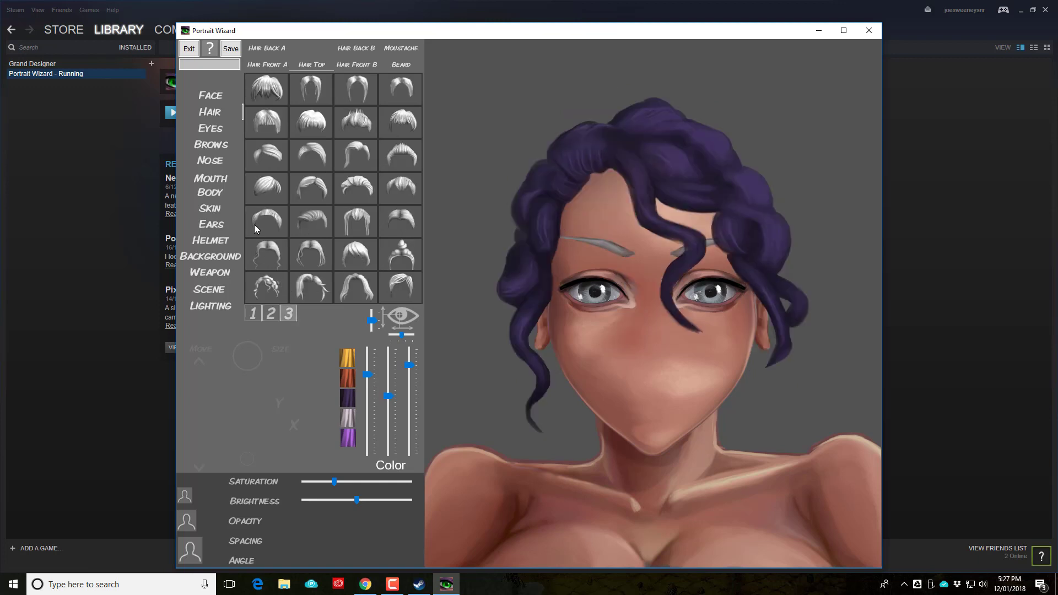
Step: Make the eyes slightly smaller overall, increase their Y size, and fine-tune their vertical position
left_click(217, 128)
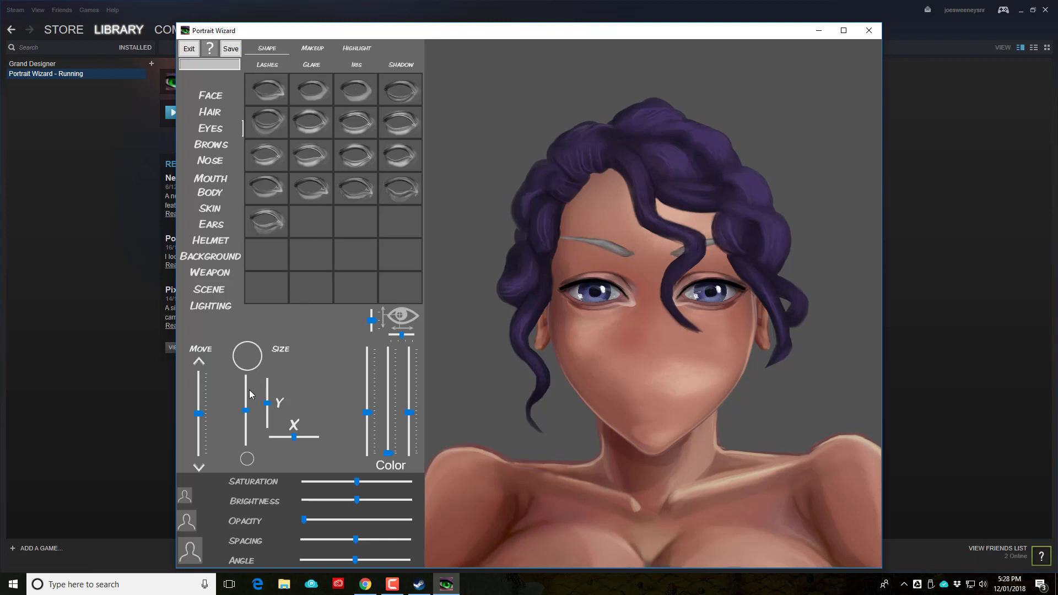
left_click(246, 427)
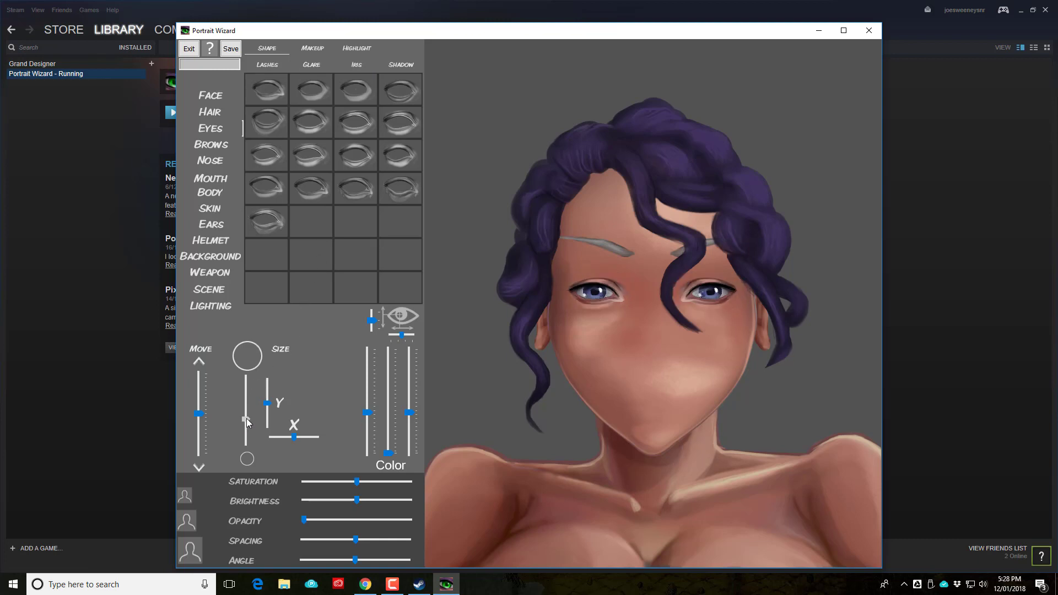
left_click(246, 419)
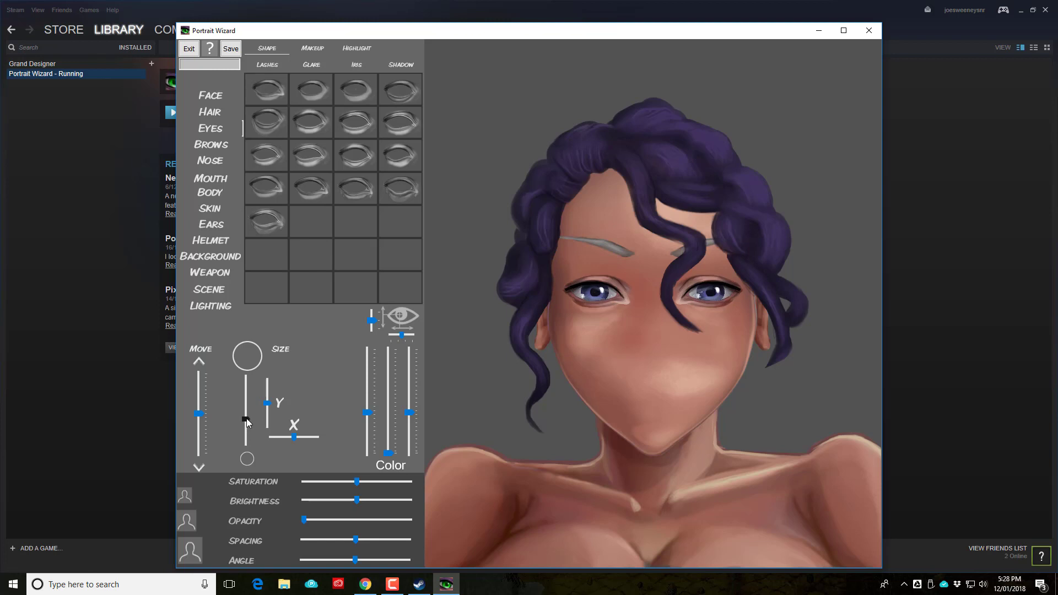
left_click(269, 392)
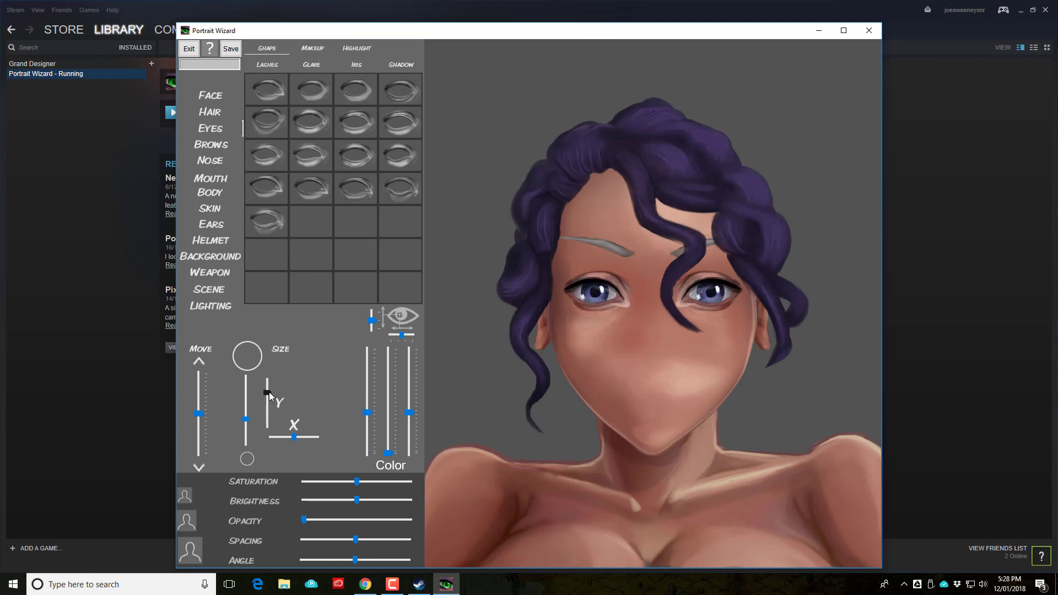
left_click(246, 421)
left_click(200, 413)
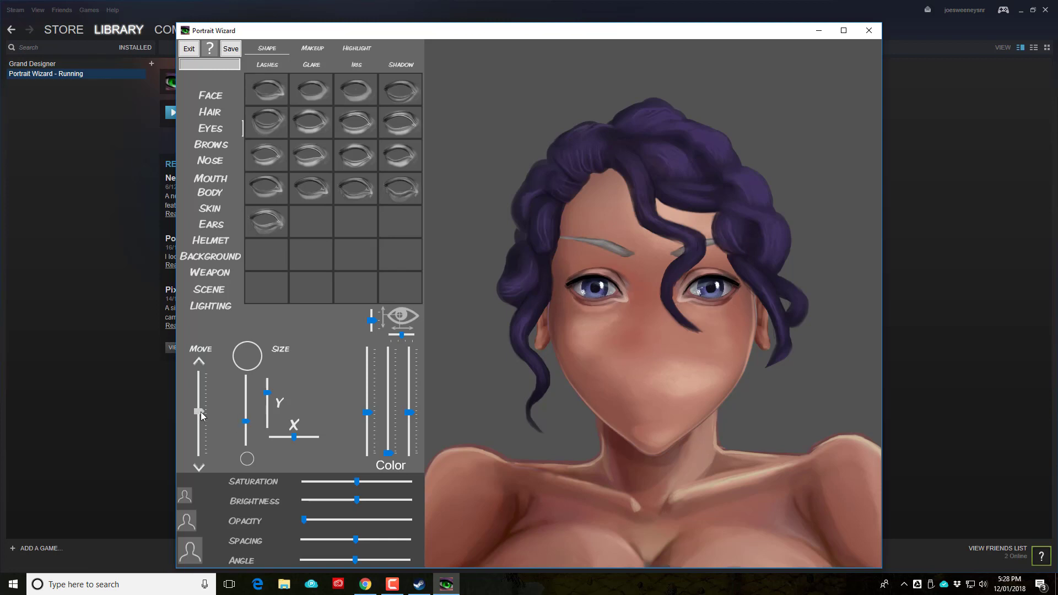
left_click_drag(200, 413, 201, 414)
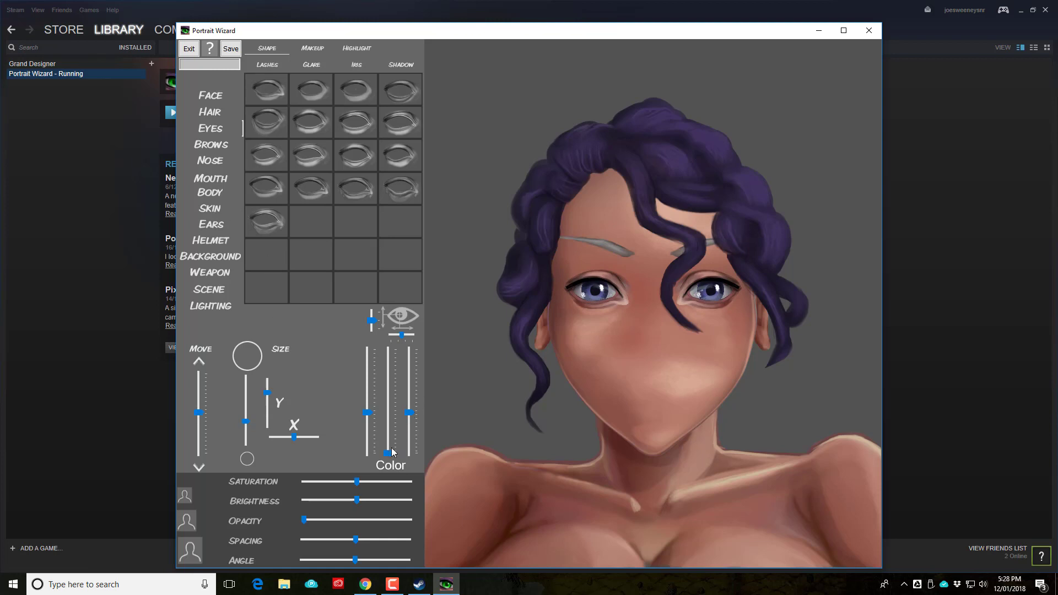
Step: Recolour the irises brown by raising the second colour value nearly to maximum and increasing the third
left_click_drag(385, 451, 386, 417)
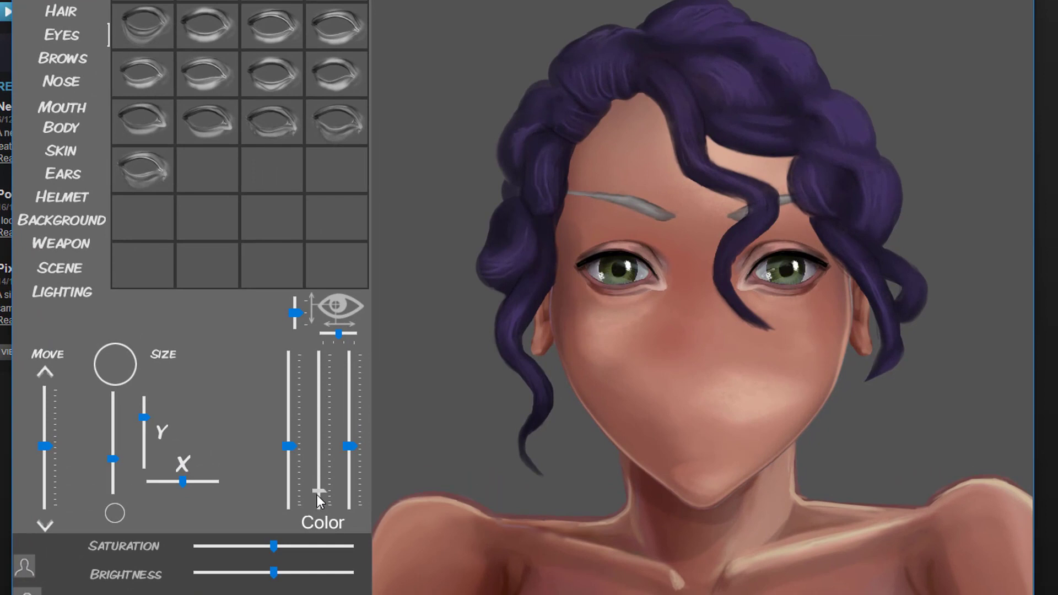
left_click_drag(317, 497, 318, 384)
left_click_drag(350, 447, 350, 400)
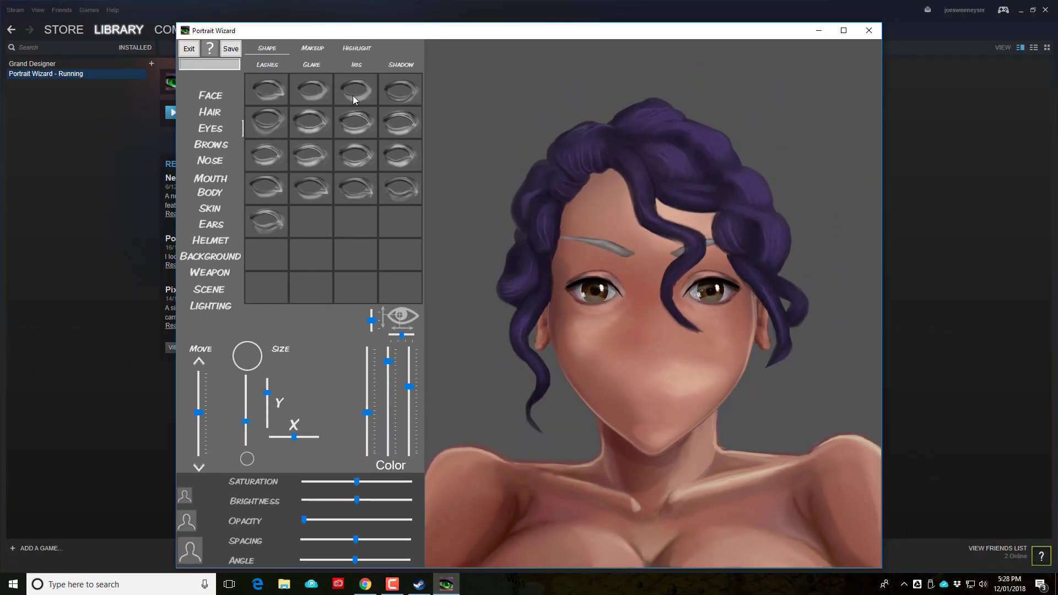
Step: Try several eye shapes and apply the second one in the fourth row
left_click(355, 145)
left_click(379, 132)
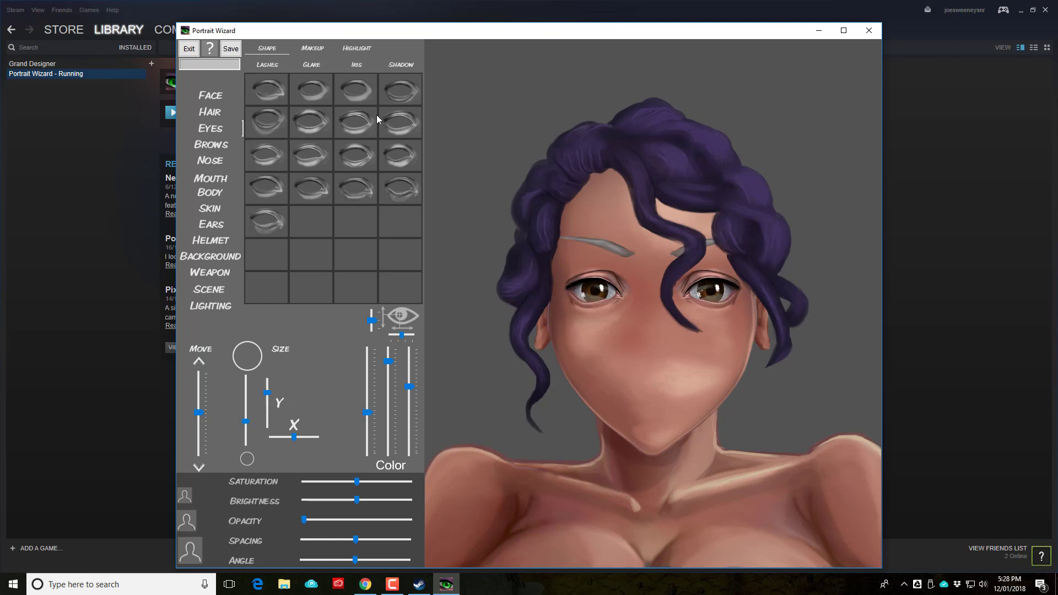
left_click(397, 100)
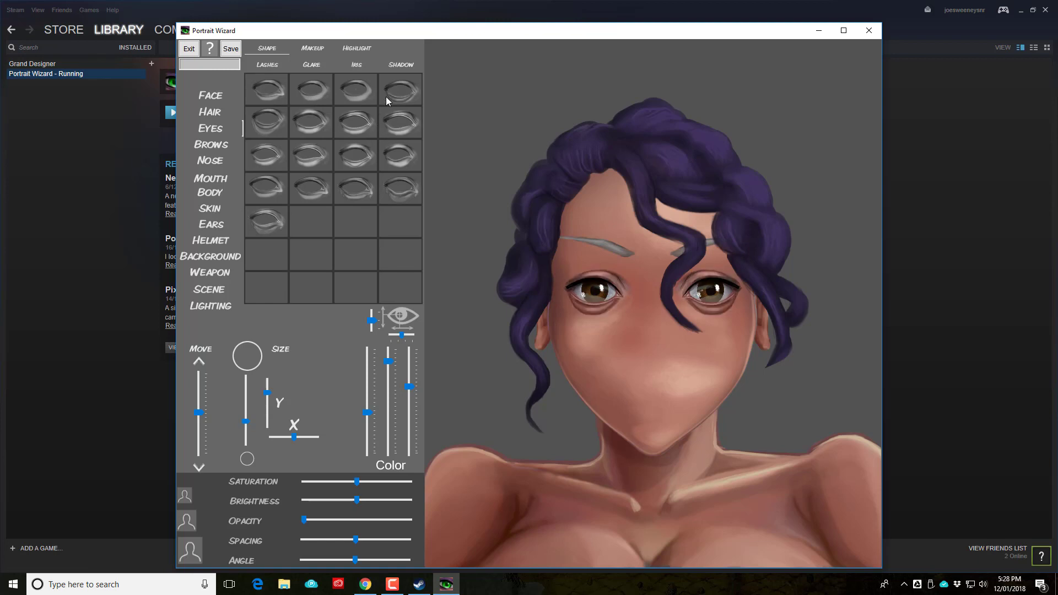
left_click(274, 122)
left_click(266, 159)
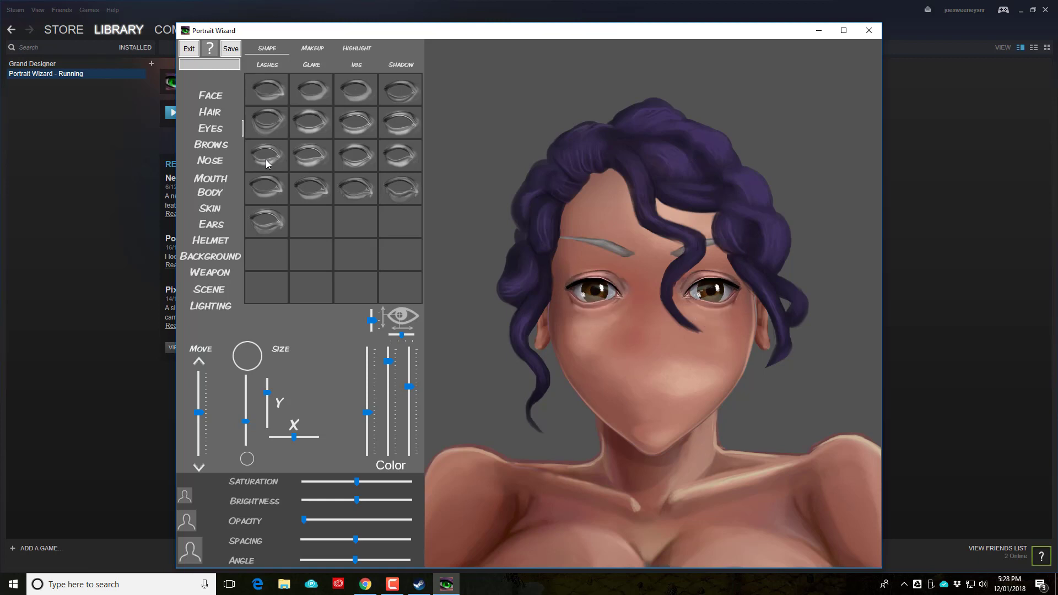
left_click(273, 214)
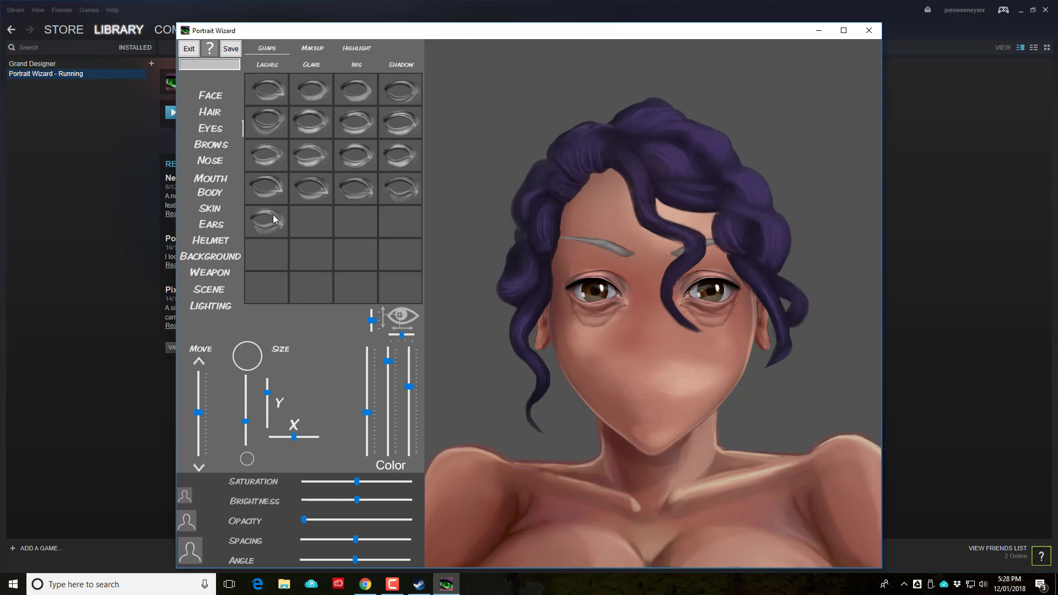
left_click(311, 199)
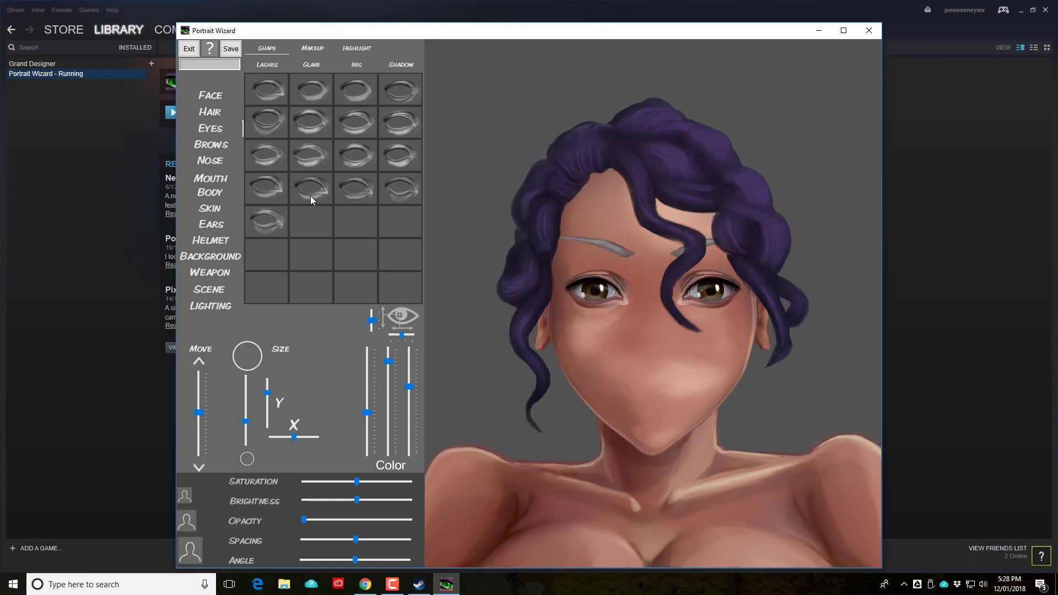
Step: Try the third eye shape in the second row and apply the second one in the first row
left_click(348, 124)
left_click(314, 102)
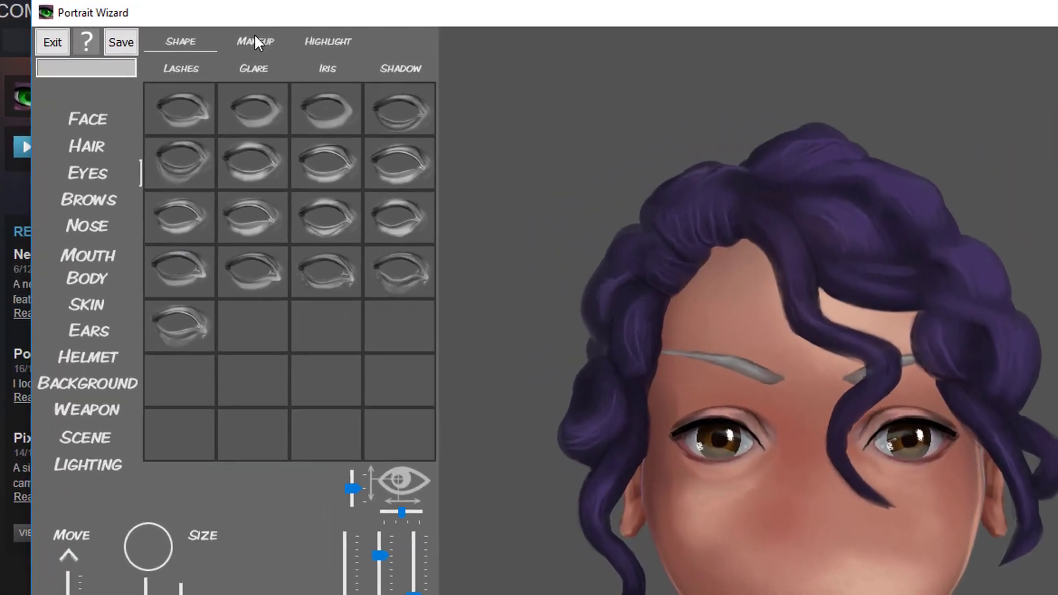
Step: Try several eye makeup styles and apply the fourth one in the first row
left_click(313, 48)
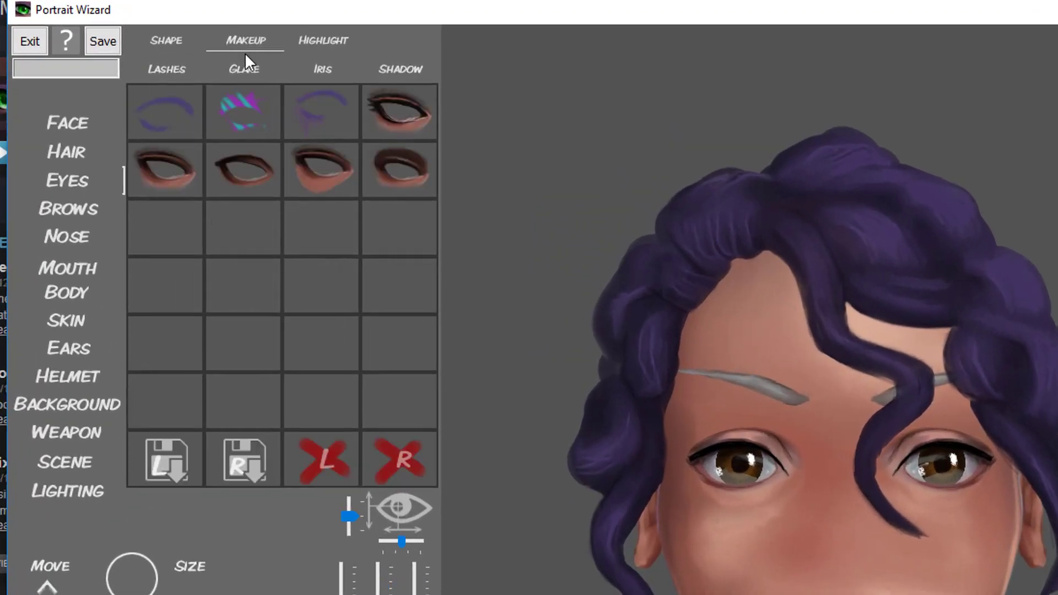
left_click(248, 129)
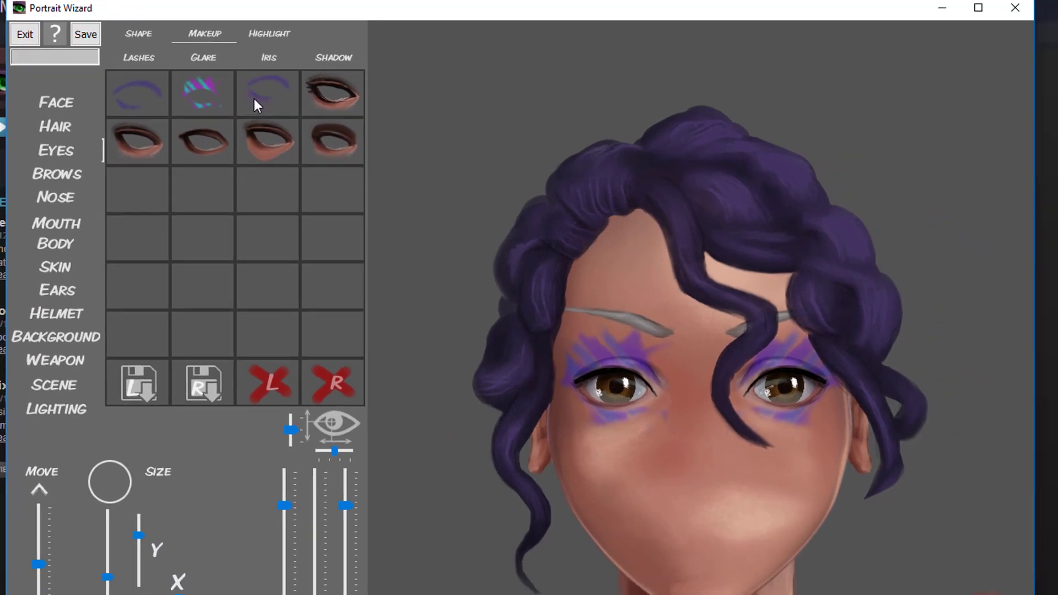
left_click(306, 118)
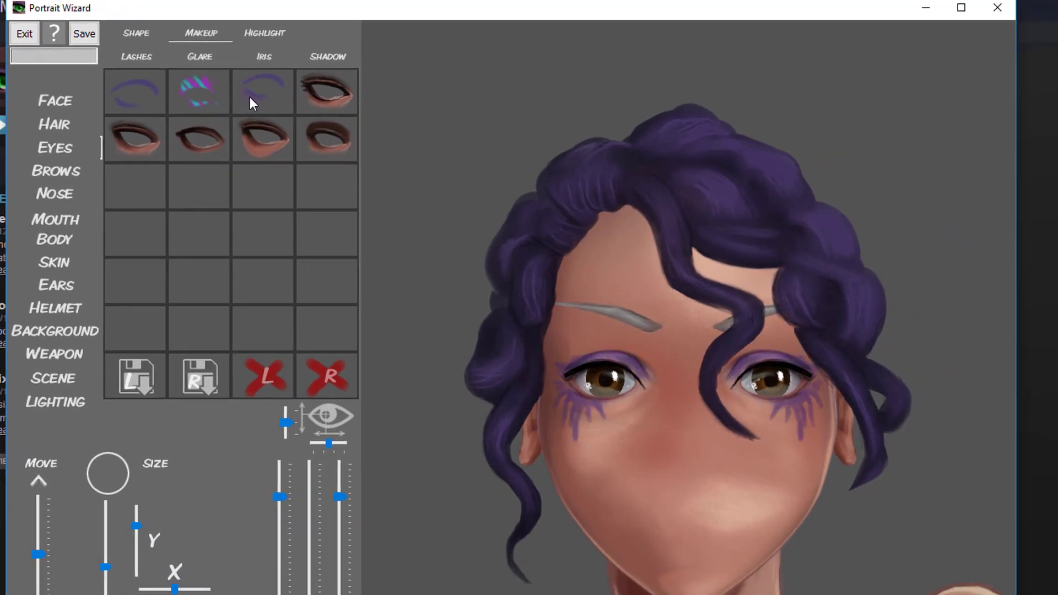
left_click(152, 105)
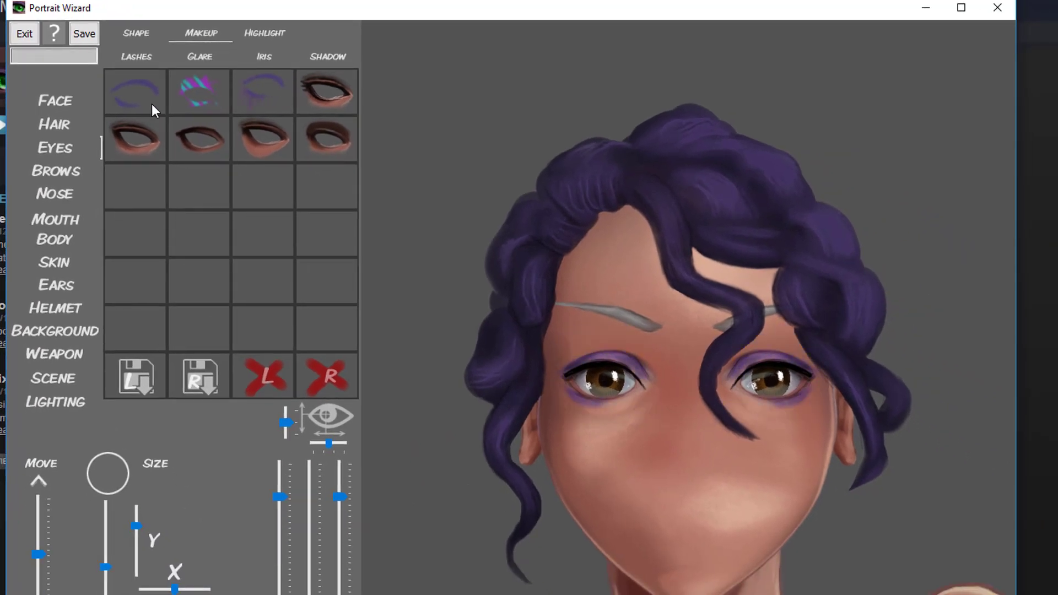
left_click(336, 98)
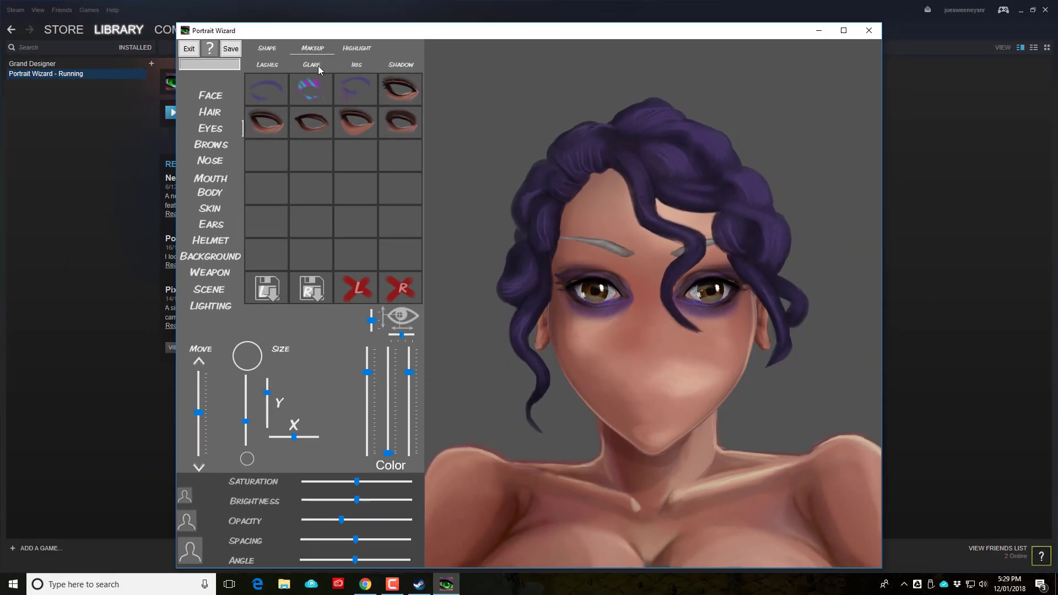
Step: Try several eye highlights and apply the first one in the first row
left_click(358, 49)
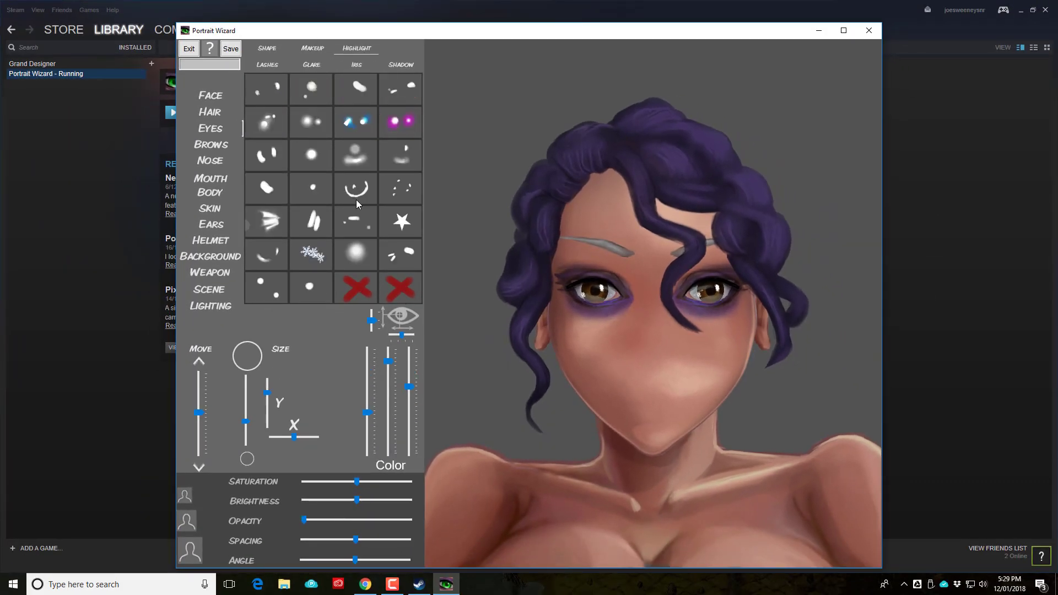
left_click(413, 121)
left_click(269, 98)
left_click(266, 127)
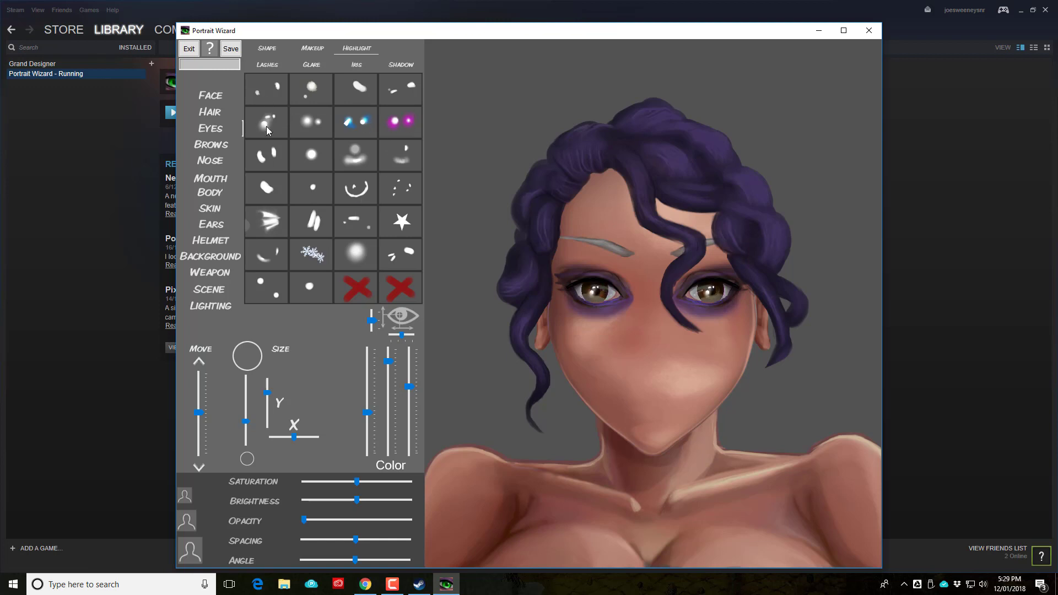
left_click(264, 155)
left_click(269, 190)
left_click(398, 95)
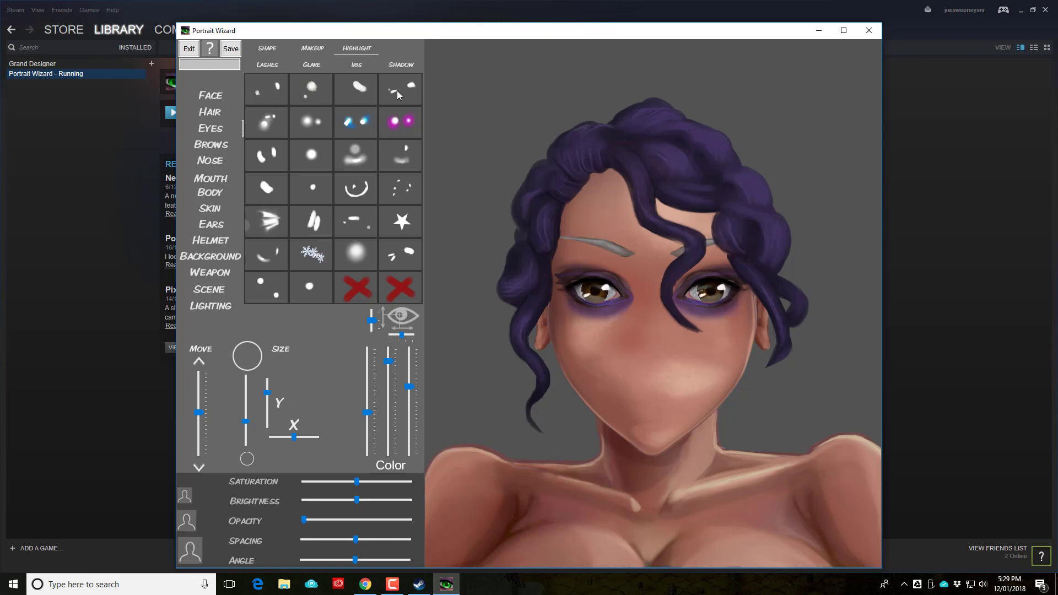
left_click(398, 186)
left_click(269, 92)
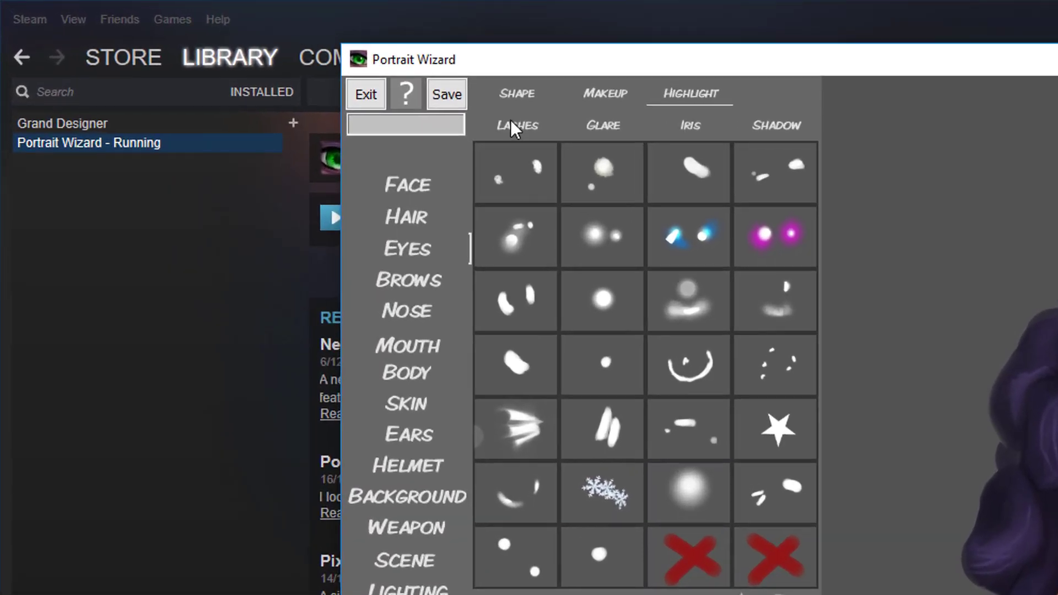
Step: Compare several eyelash styles and apply the fourth one in the fifth row
left_click(265, 65)
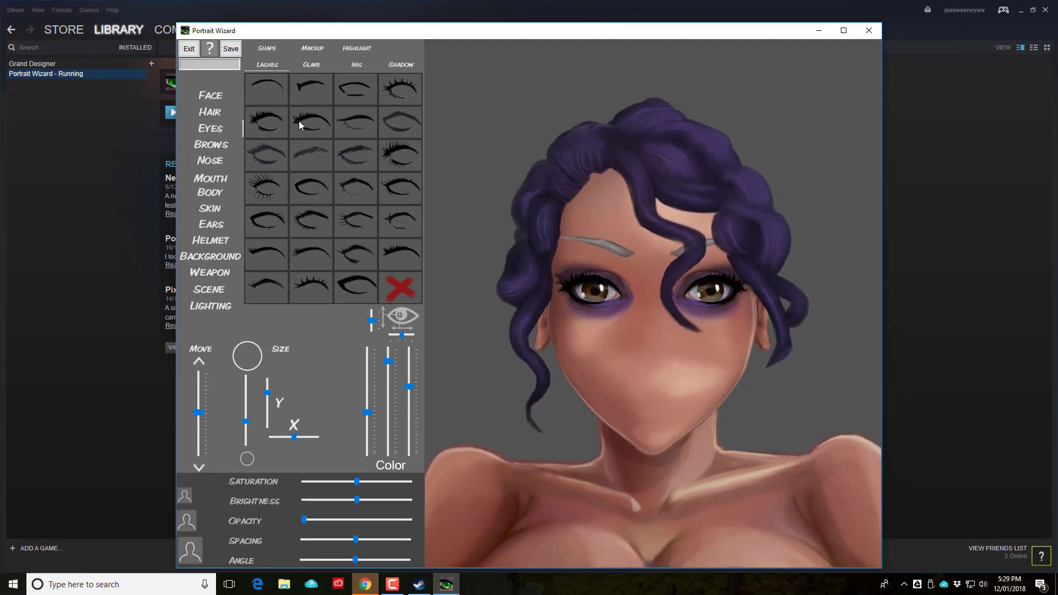
left_click(581, 236)
left_click(278, 83)
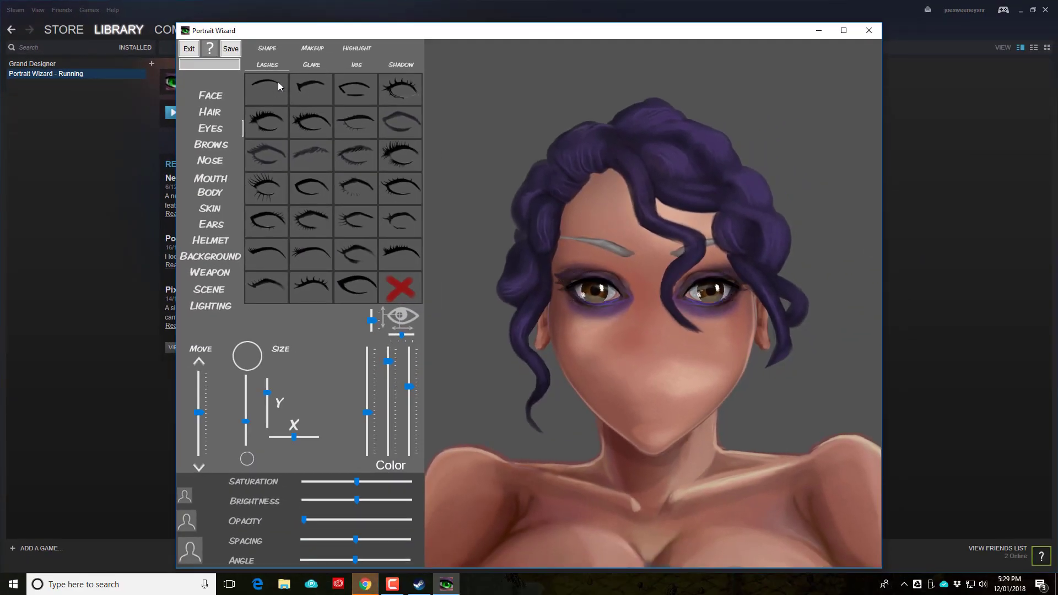
left_click(406, 148)
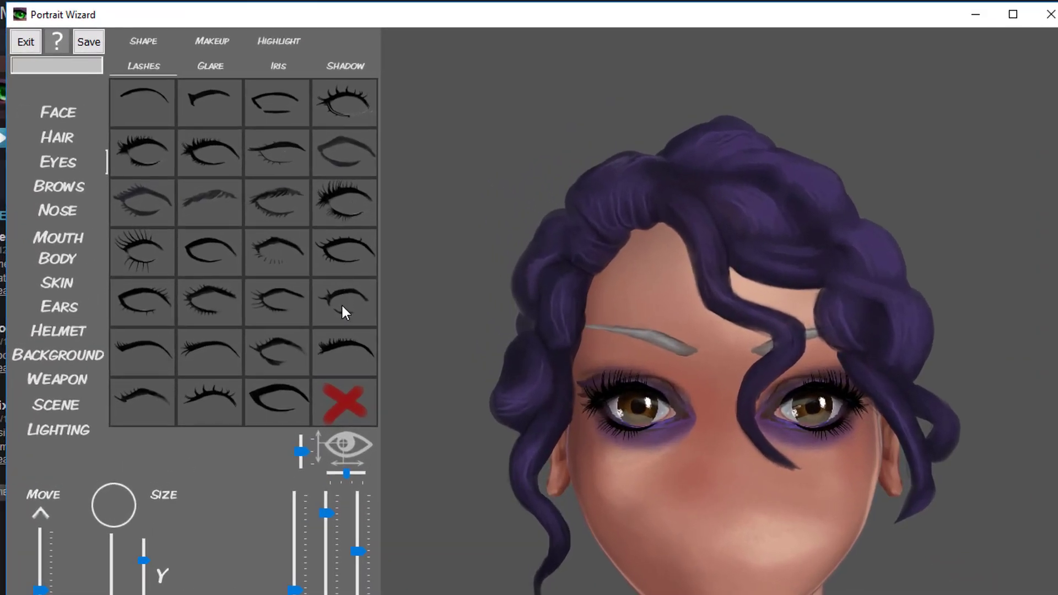
left_click(343, 307)
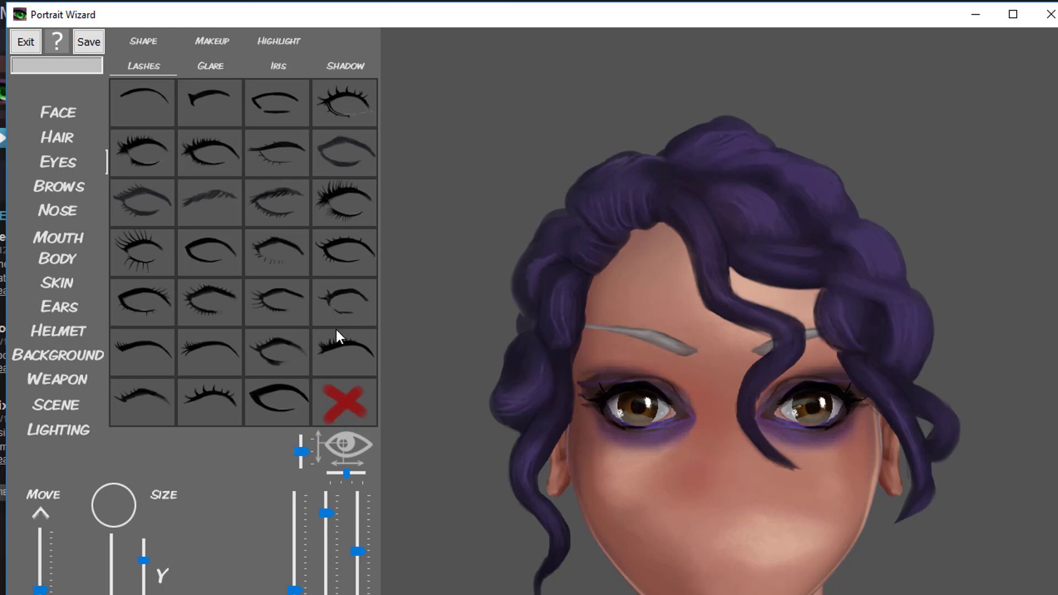
Step: Compare the eye glare styles in the first row and apply the first one
left_click(214, 67)
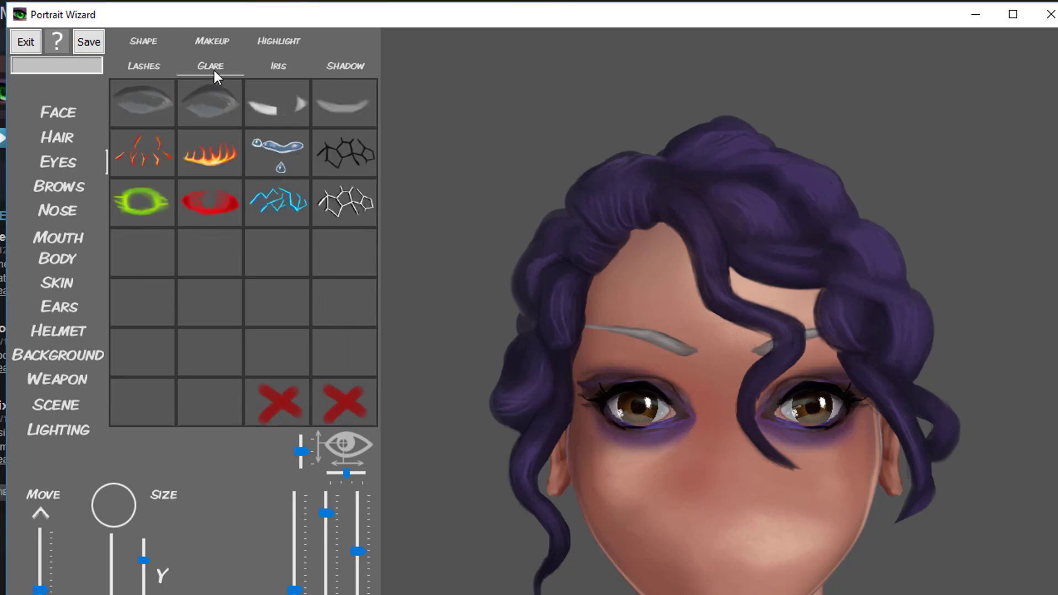
left_click(254, 105)
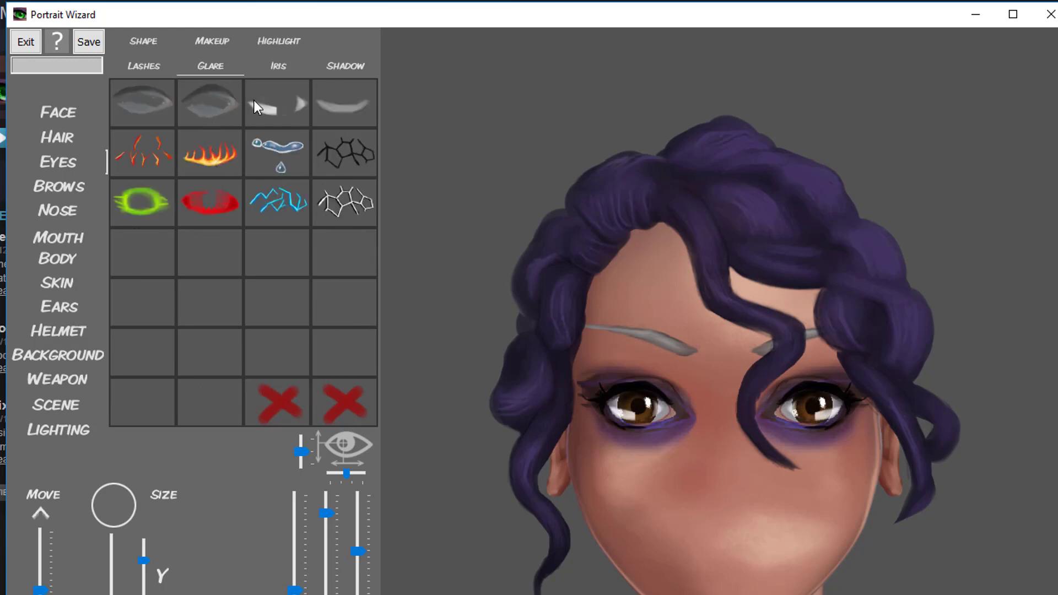
left_click(216, 110)
left_click(135, 114)
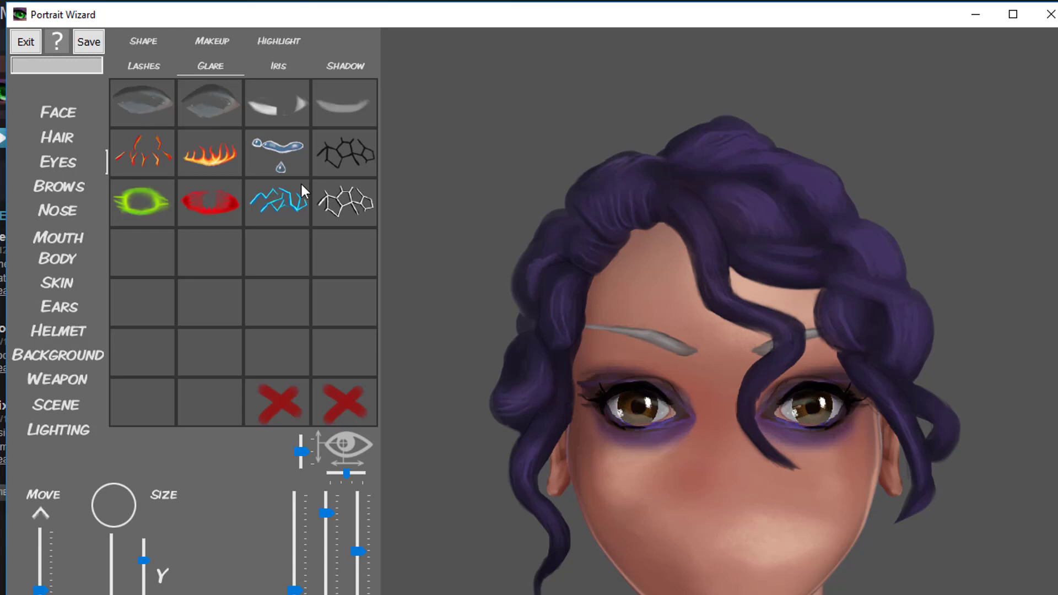
left_click(349, 111)
left_click(111, 106)
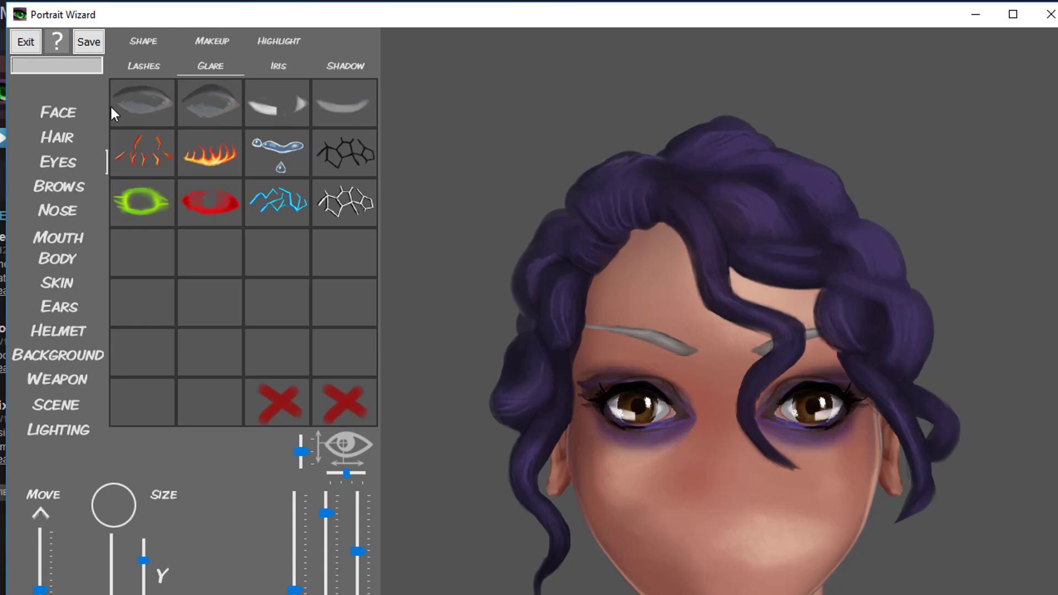
left_click(133, 108)
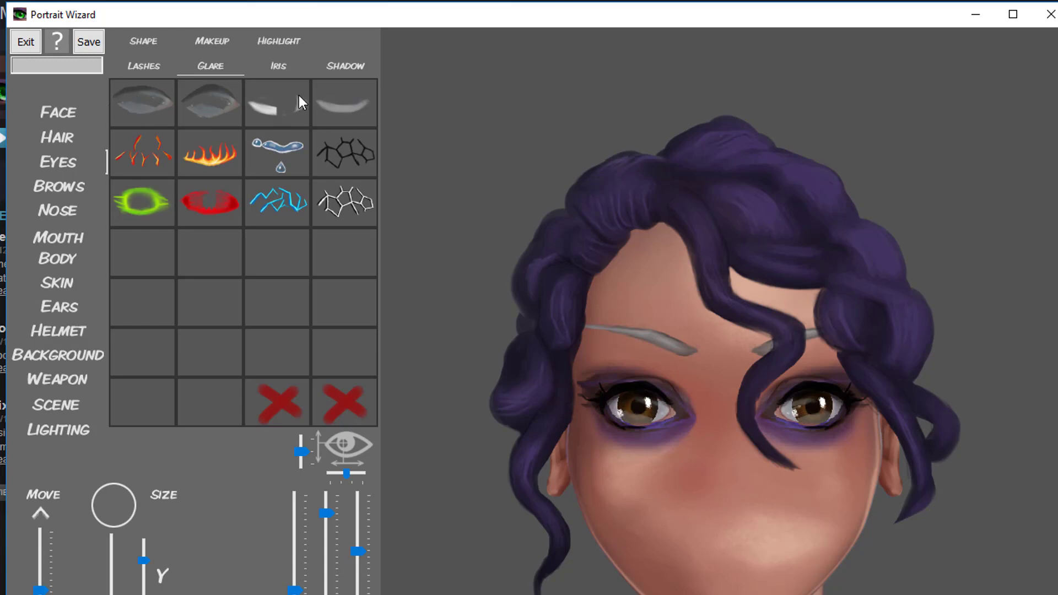
Step: Try several irises, including the slit-pupil one, and apply the first iris in the first row
left_click(281, 67)
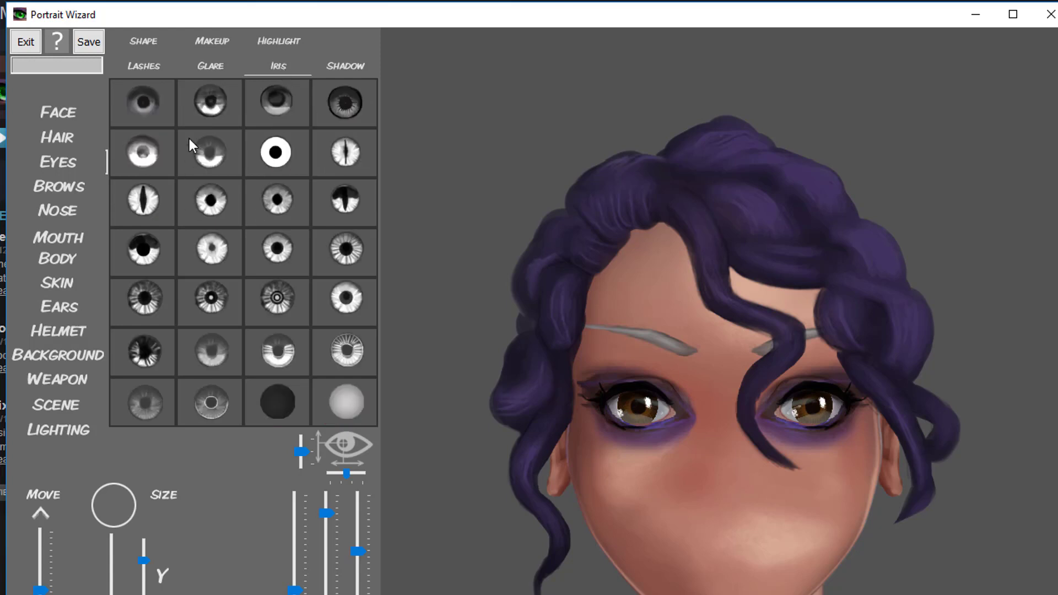
left_click(216, 98)
left_click(252, 100)
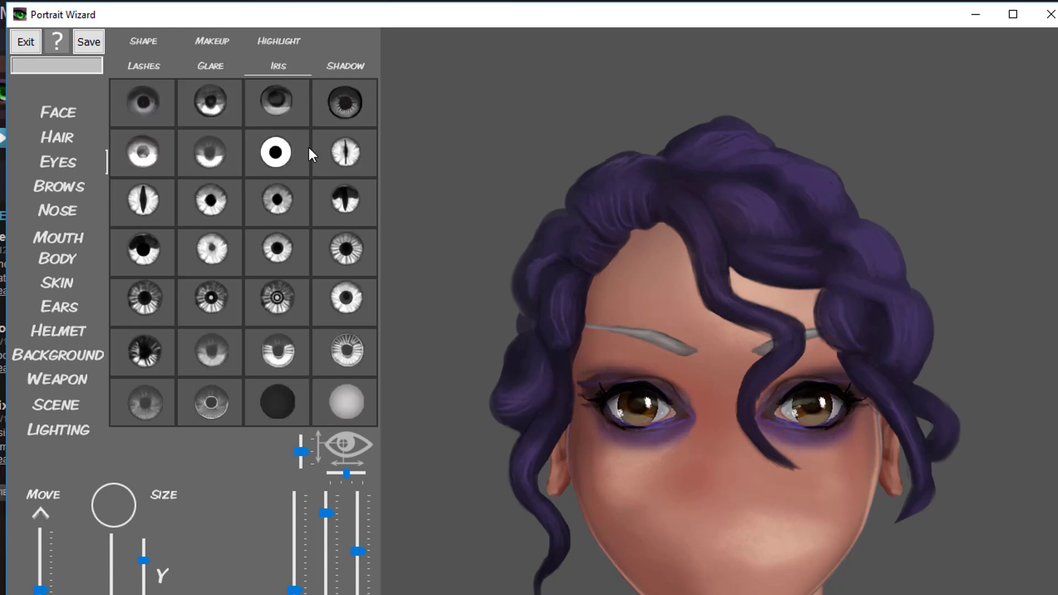
left_click(344, 154)
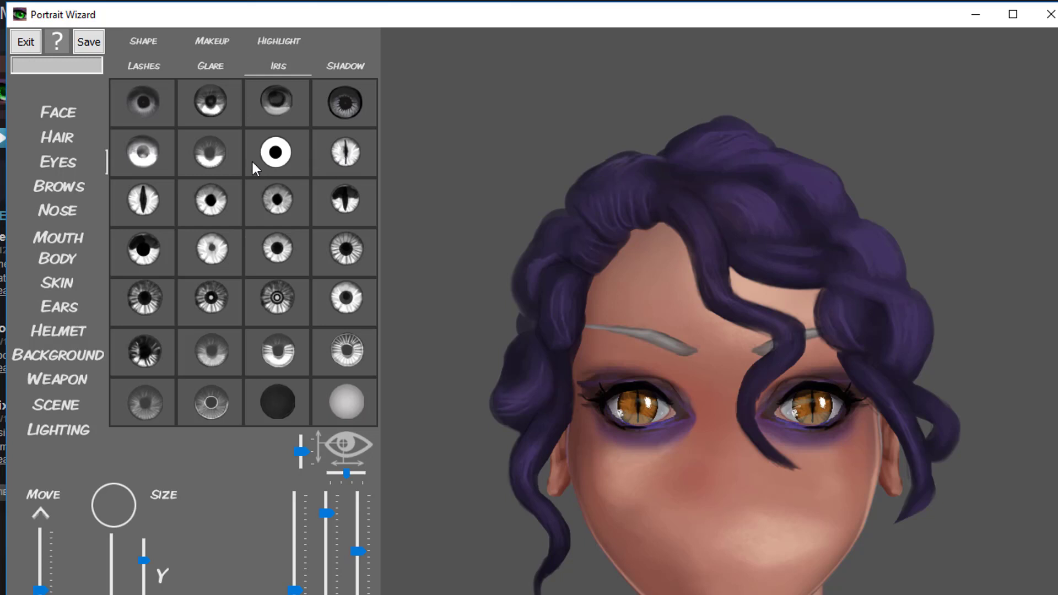
left_click(140, 112)
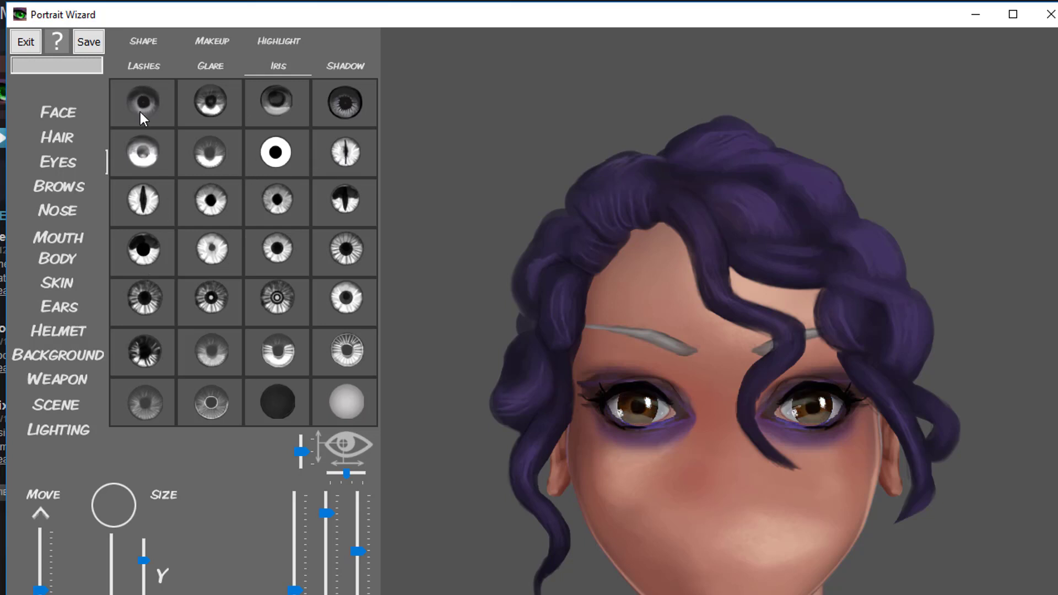
Step: Try the first eye shadow styles and apply the third one in the second row
left_click(341, 70)
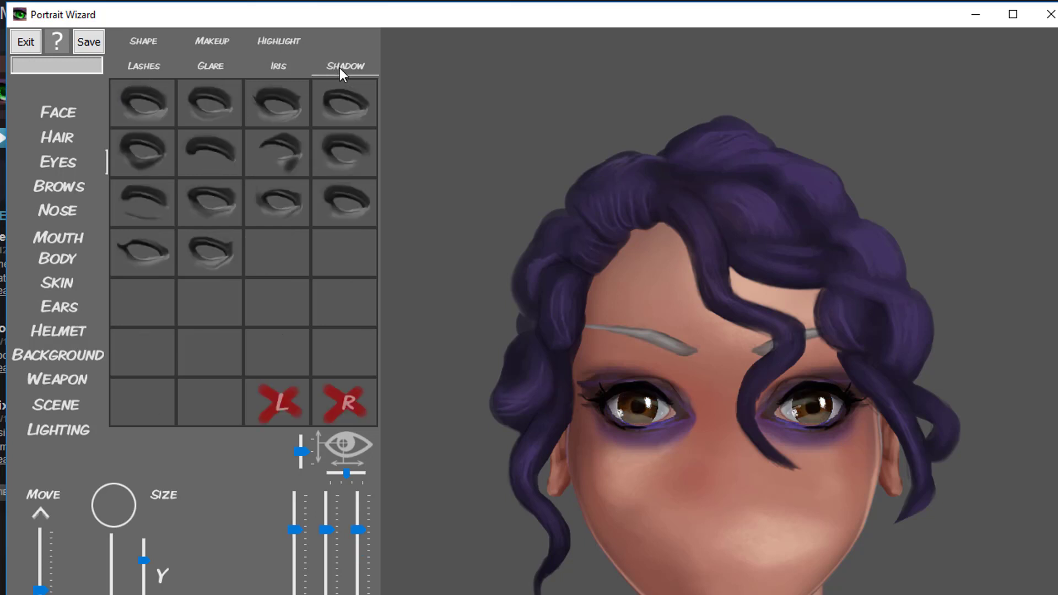
left_click(155, 122)
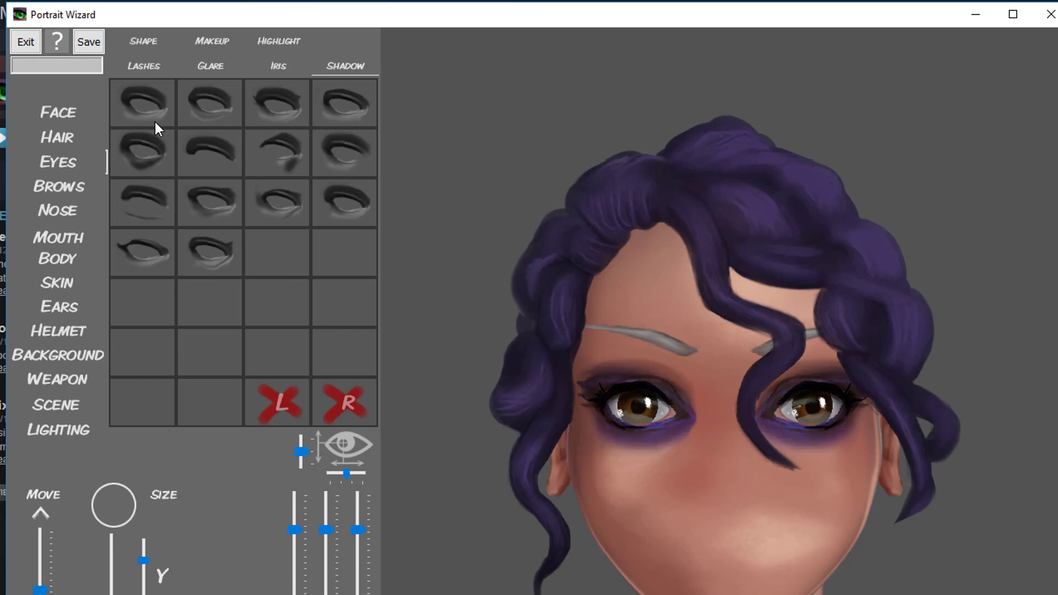
left_click(216, 122)
left_click(286, 159)
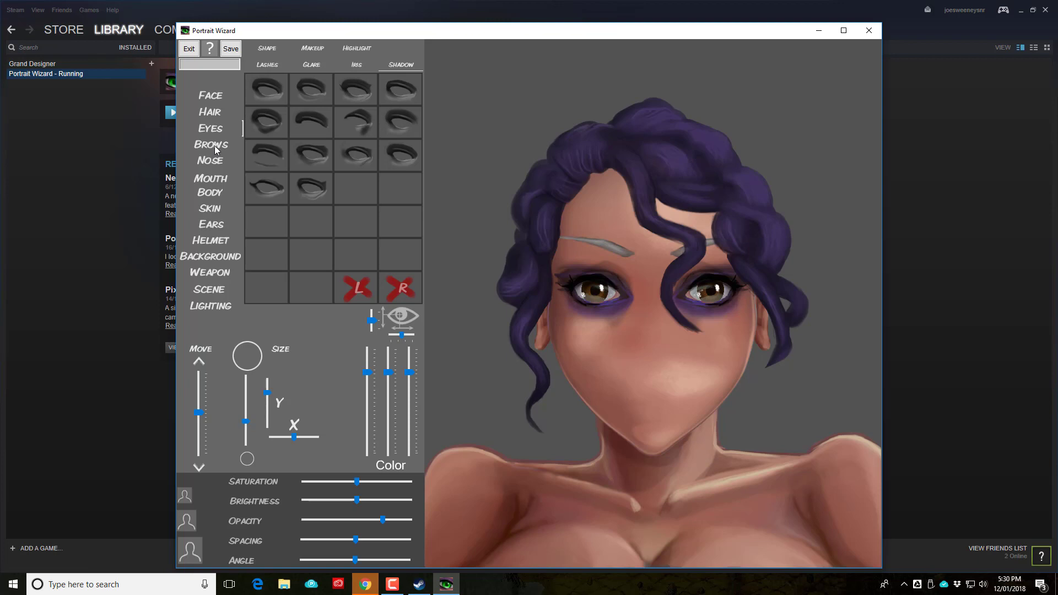
Step: Apply the thick first brow shape in the second row and recolour the eyebrows with the dark purple swatch
left_click(214, 146)
left_click(279, 123)
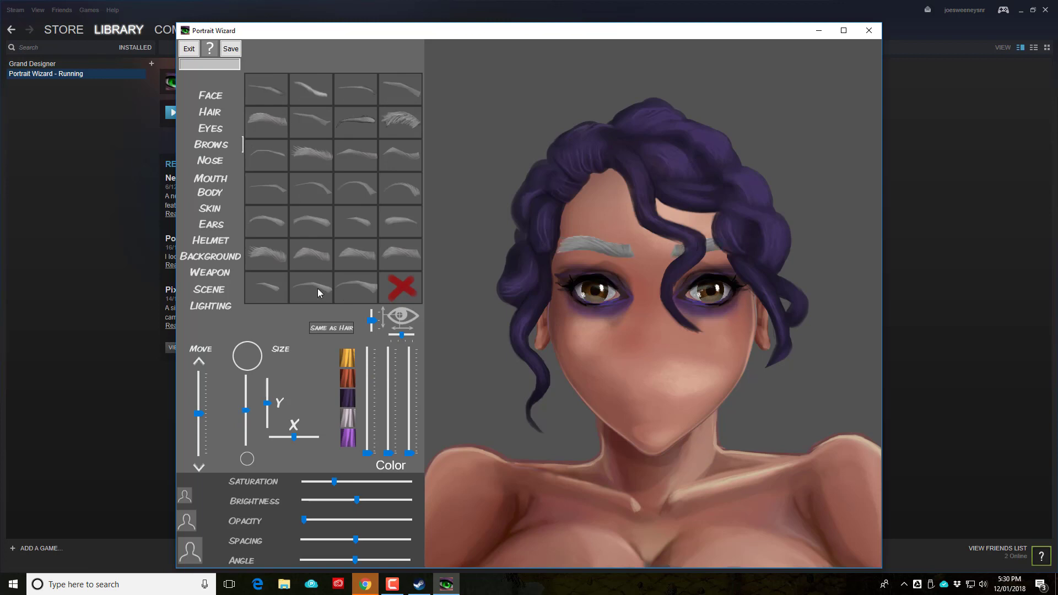
left_click(354, 403)
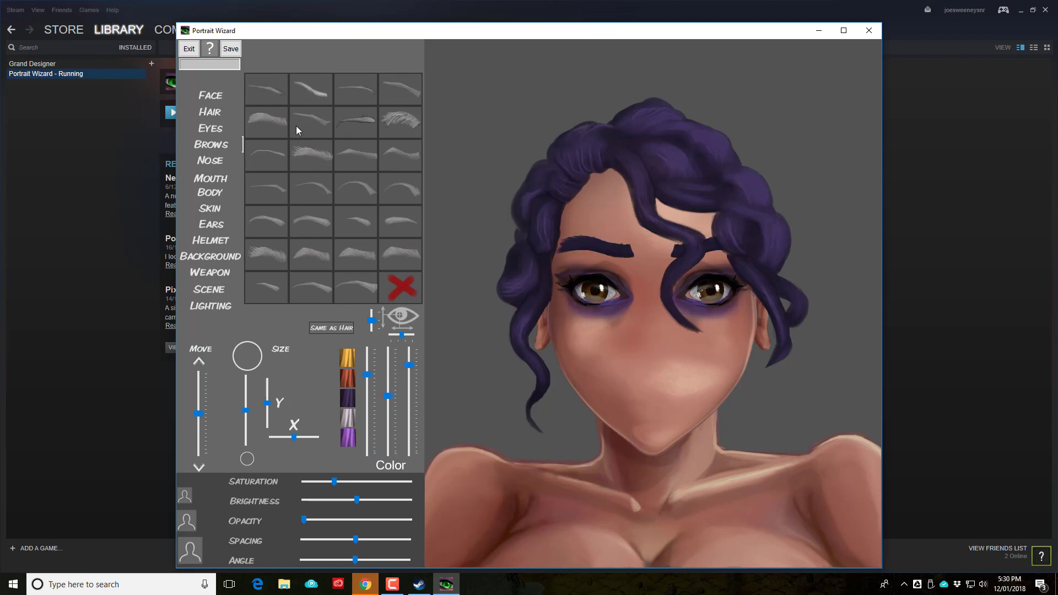
Step: Try several other eyebrow shapes and apply the first one in the first row
left_click(310, 98)
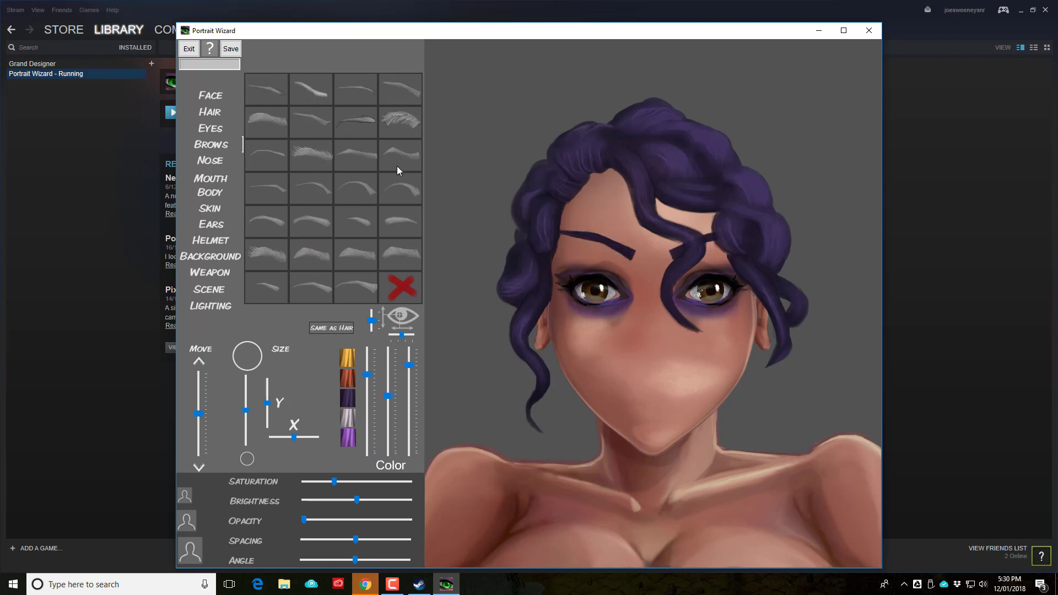
left_click(393, 222)
left_click(347, 290)
left_click(348, 287)
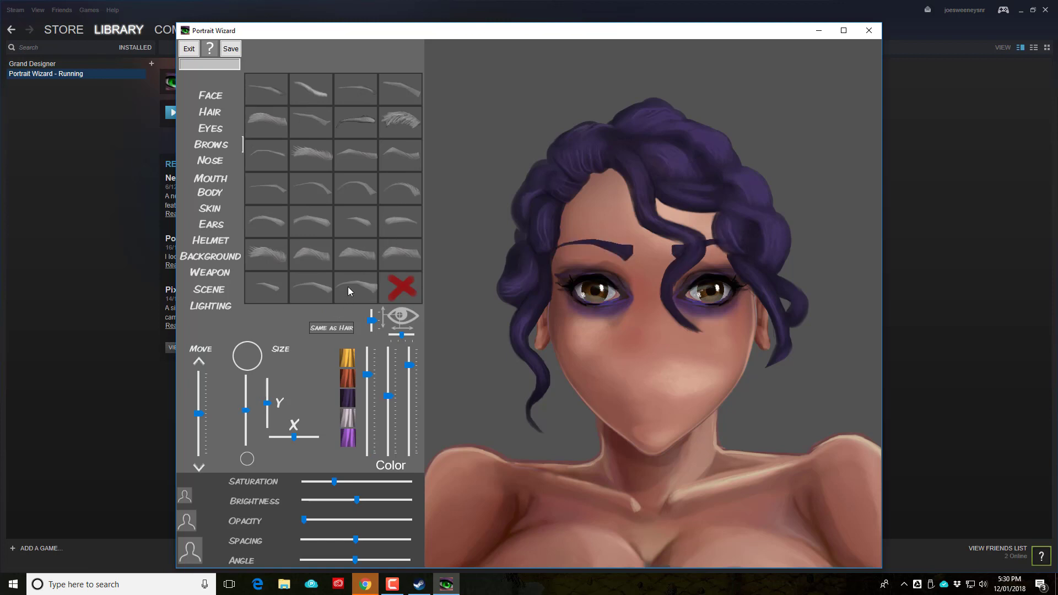
left_click(263, 289)
left_click(262, 253)
left_click(268, 94)
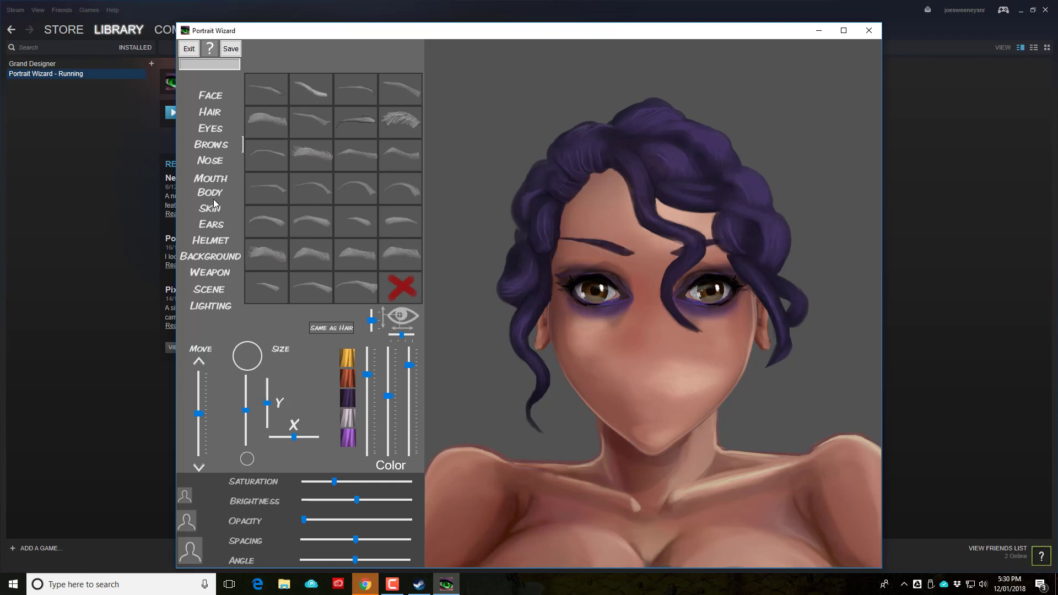
Step: Try several creature noses from the second nose set, including the beak and the hollow skull-like one
left_click(217, 158)
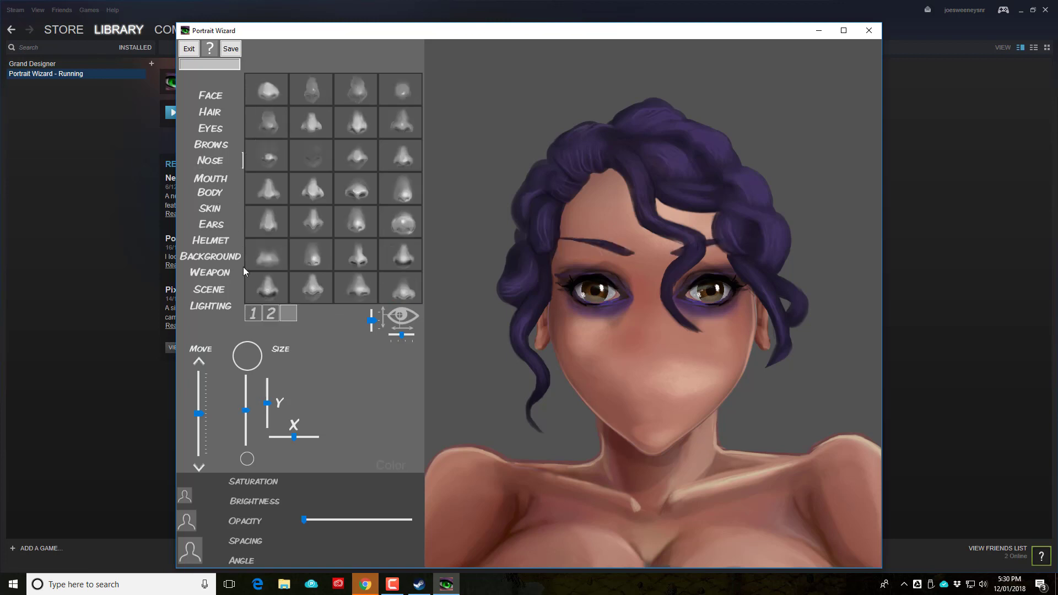
left_click(271, 315)
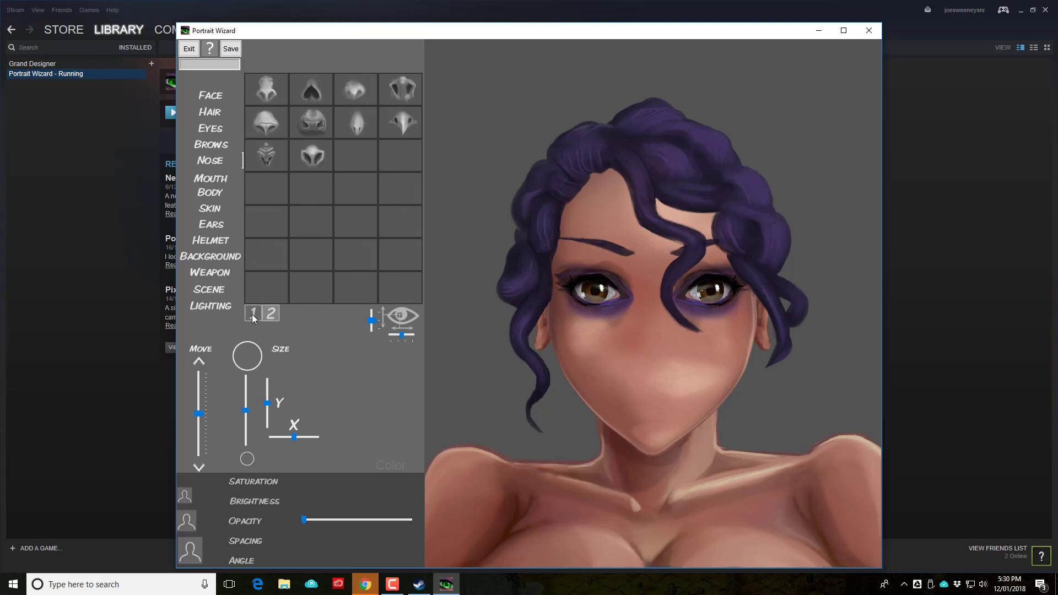
left_click(399, 126)
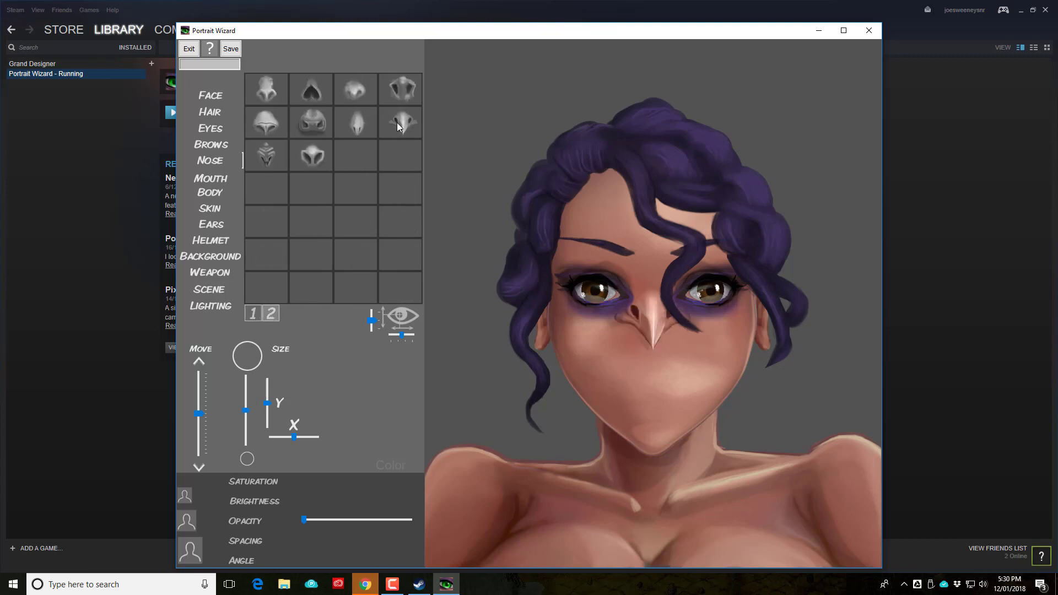
left_click(309, 166)
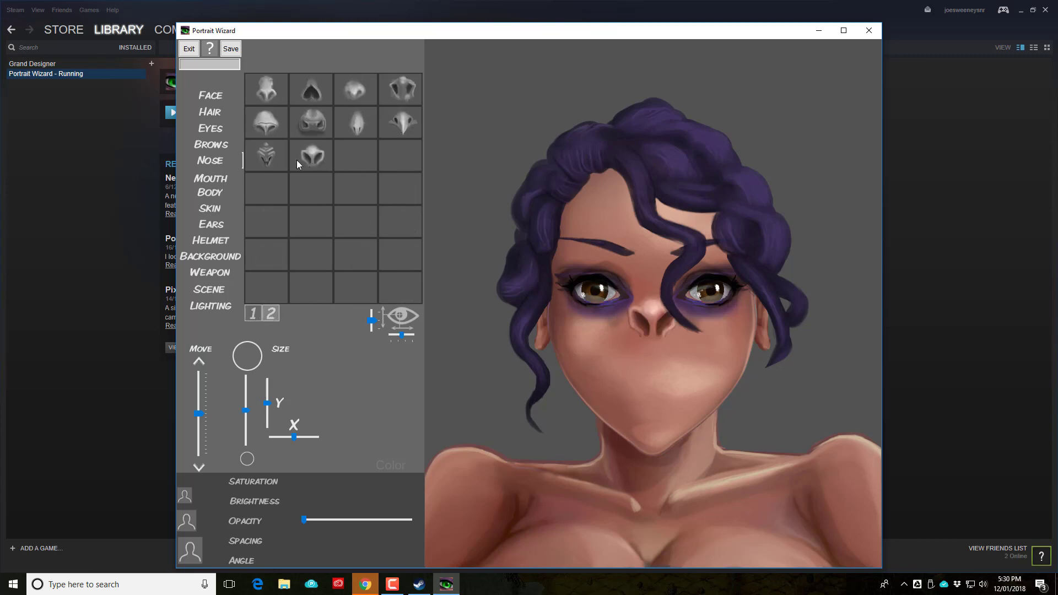
left_click(278, 160)
left_click(270, 122)
left_click(270, 105)
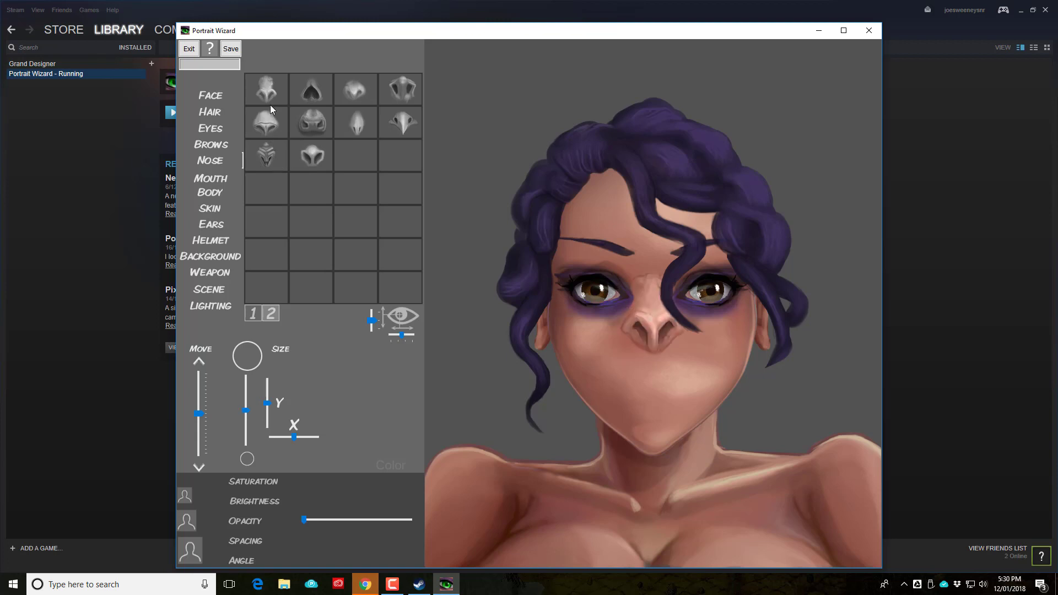
left_click(312, 92)
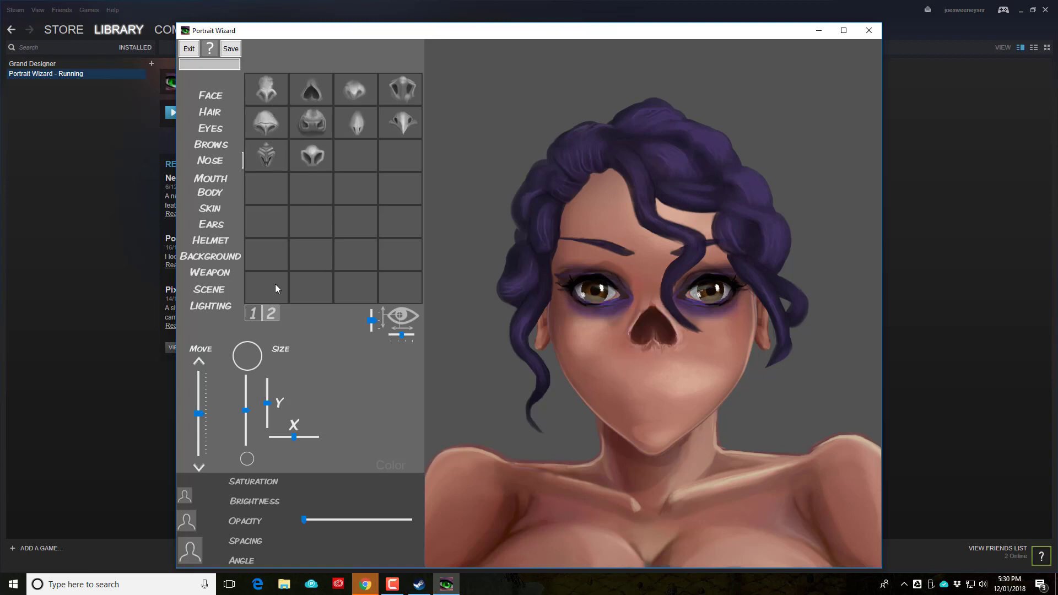
Step: Try several first-row noses in the first set and apply the first nose in the third row
left_click(255, 314)
left_click(271, 99)
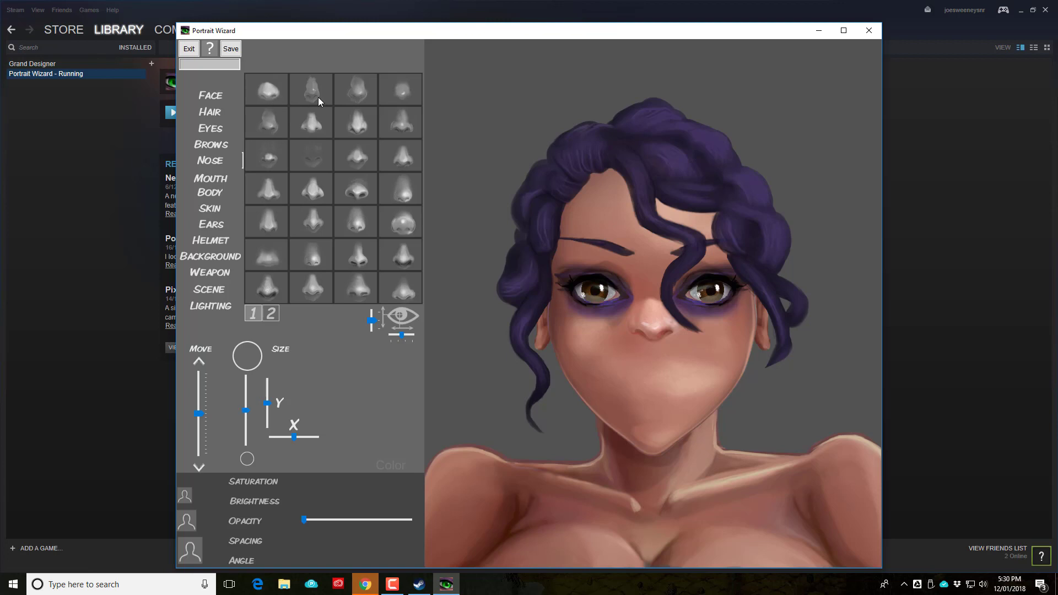
left_click(352, 97)
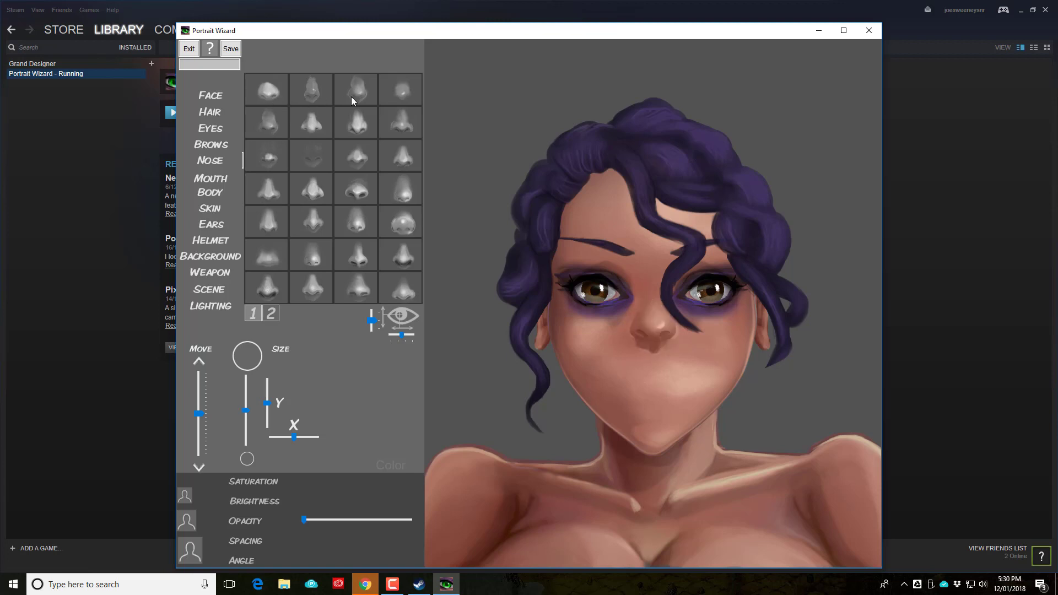
left_click(398, 91)
left_click(272, 161)
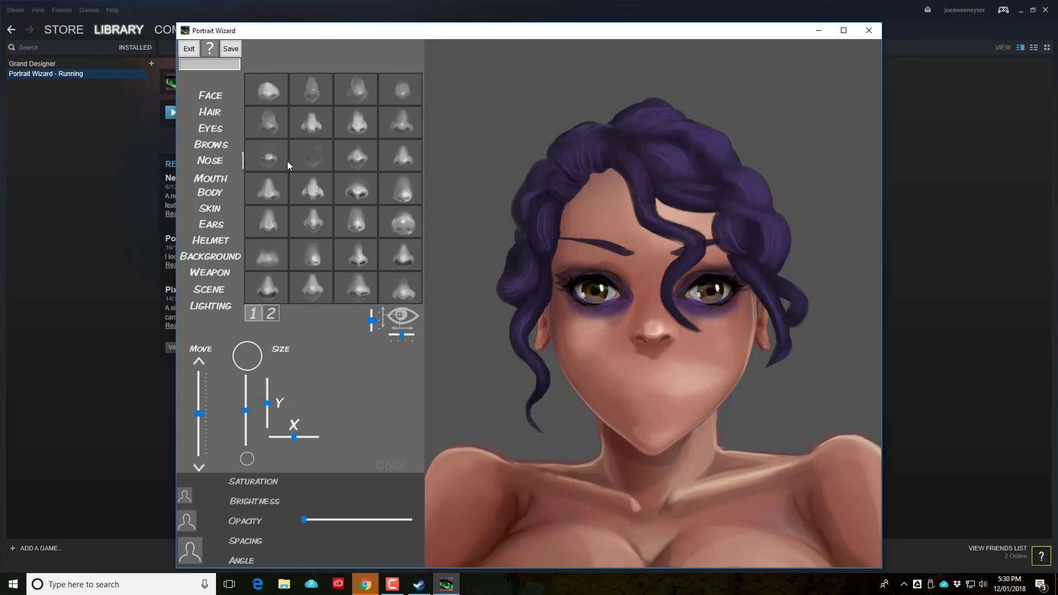
Step: Look over the mouth sets and try the first three mouths in the first row of the first set
left_click(215, 181)
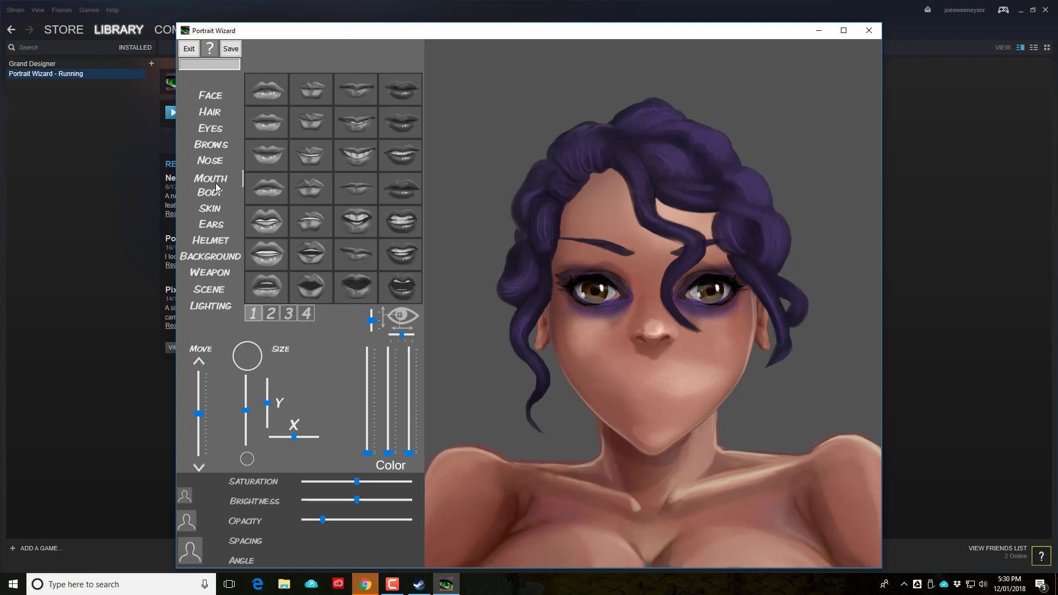
left_click(298, 316)
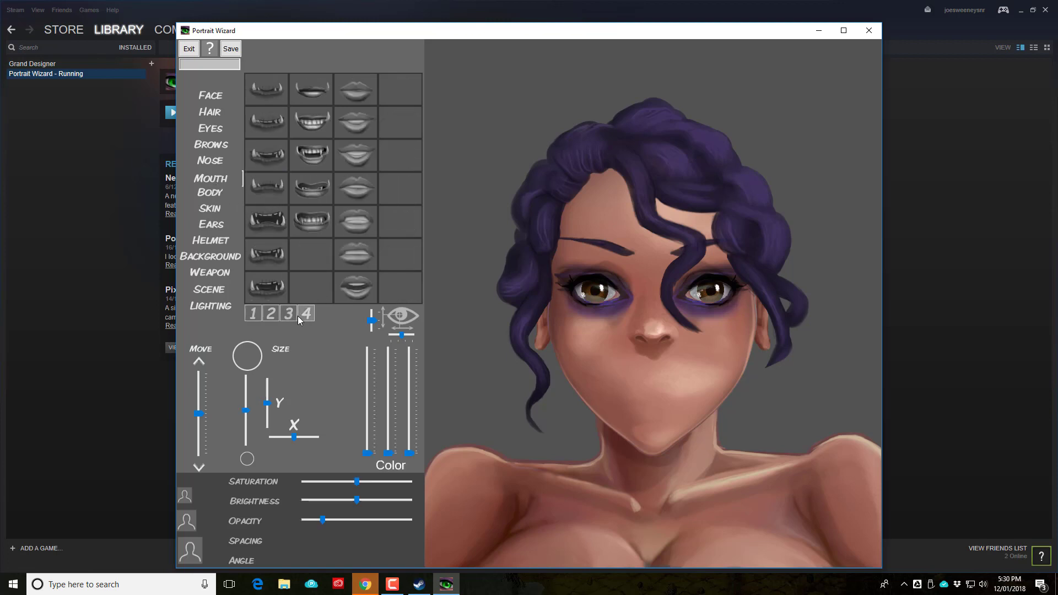
left_click(248, 313)
left_click(267, 96)
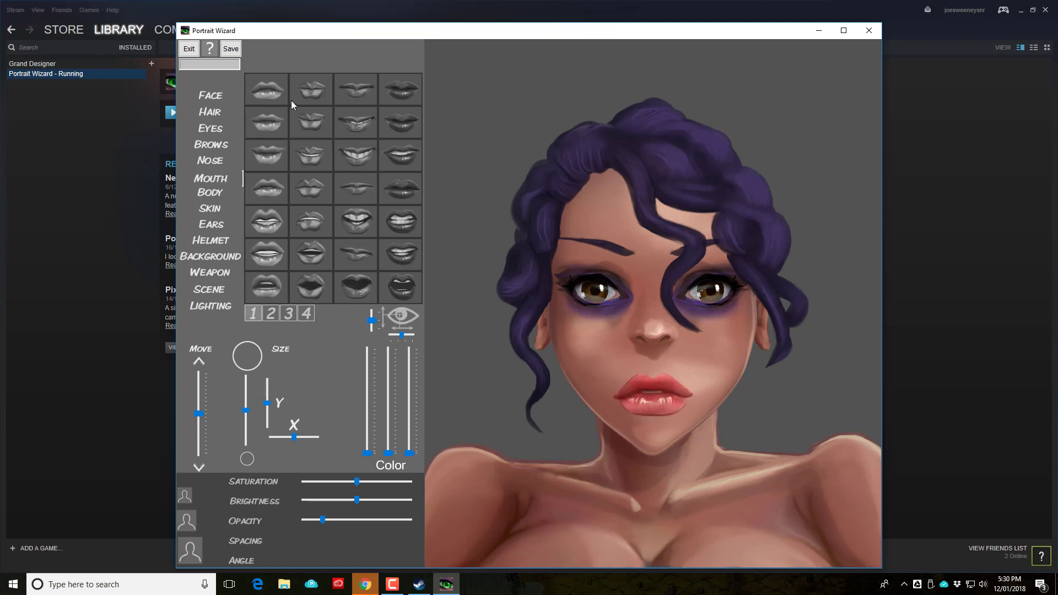
left_click(314, 99)
left_click(336, 97)
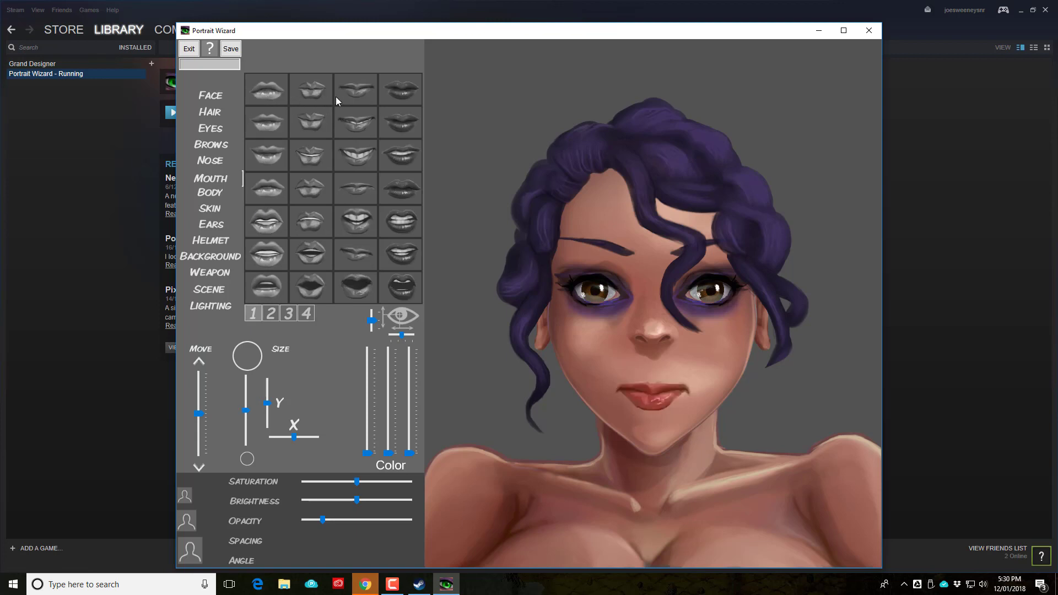
Step: Try several toothy, closed and smiling mouths in the second set and apply the first one in the fourth row
left_click(275, 312)
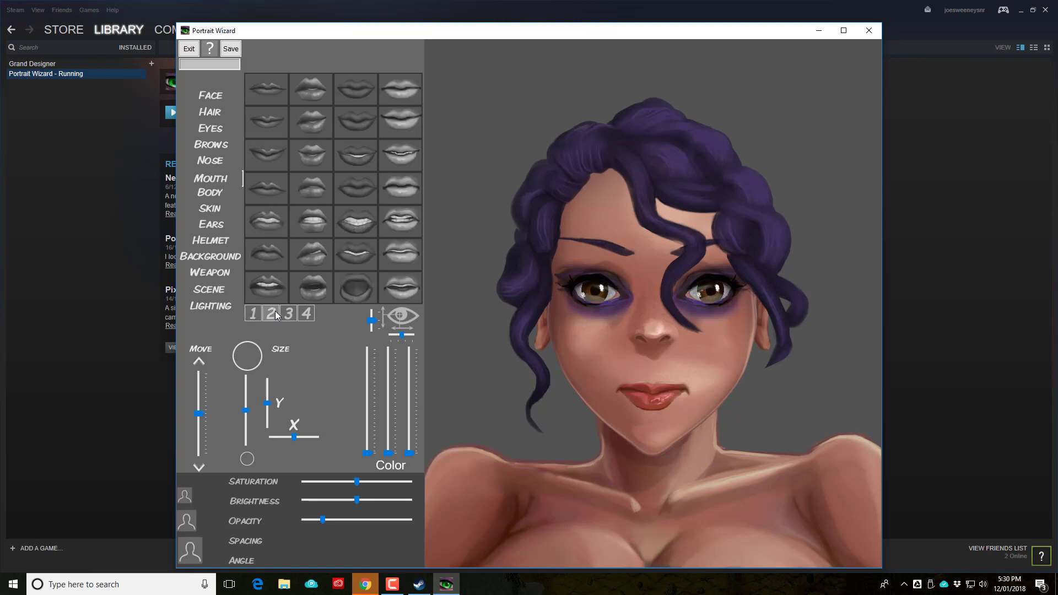
left_click(306, 216)
left_click(279, 230)
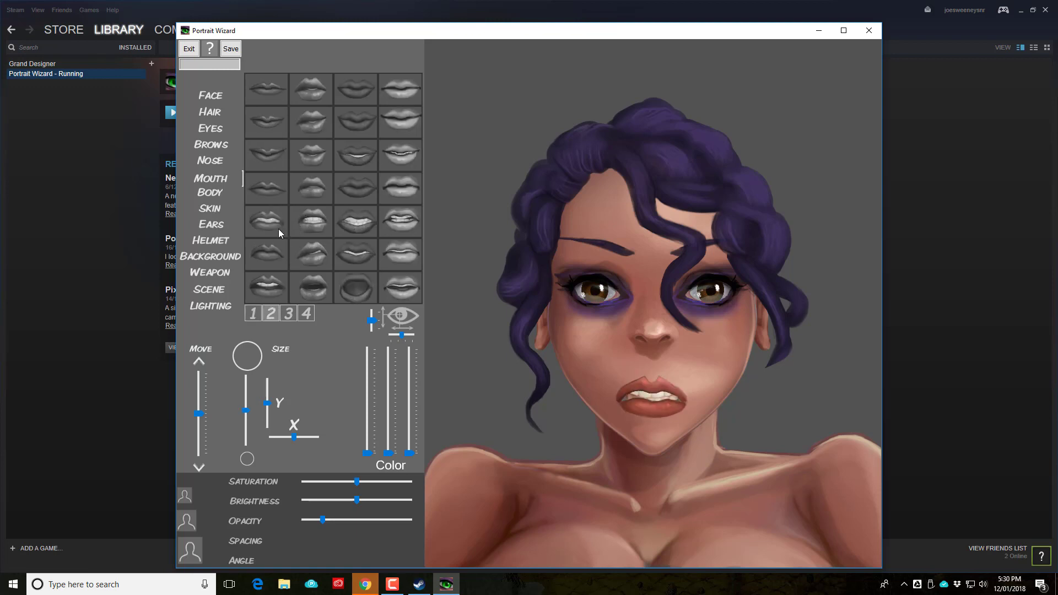
left_click(267, 196)
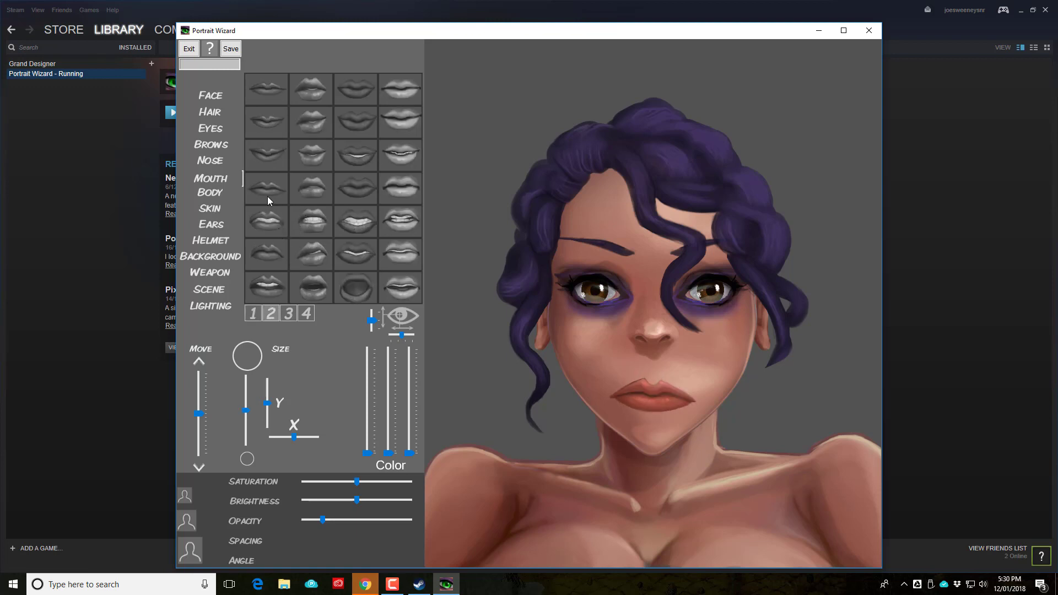
left_click(367, 220)
left_click(367, 196)
left_click(364, 156)
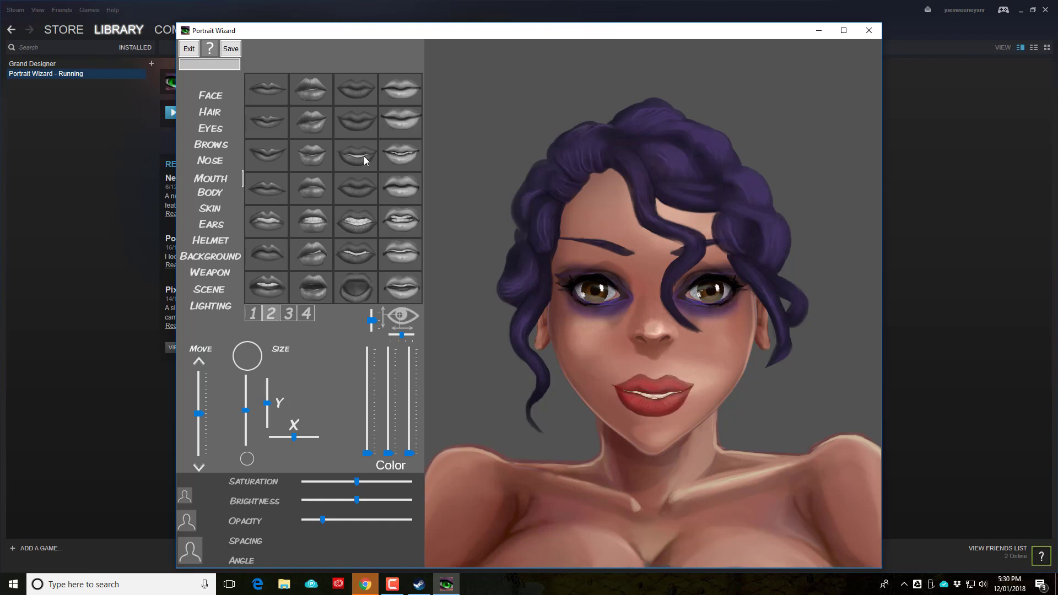
left_click(268, 219)
left_click(266, 192)
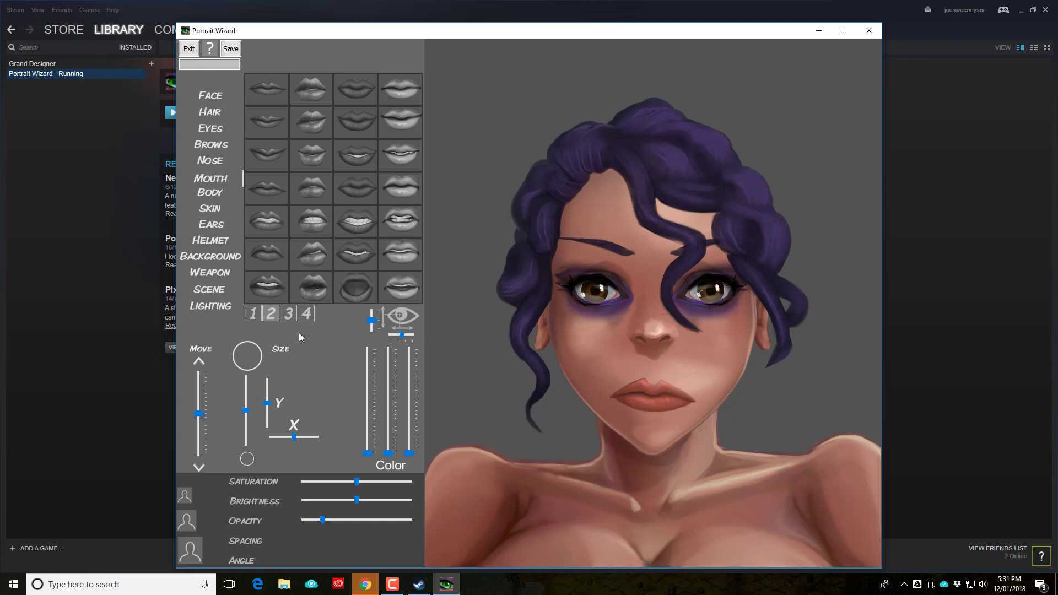
Step: Try several fanged mouths in the fourth set, enlarging the one in the third row and restoring its size
left_click(303, 316)
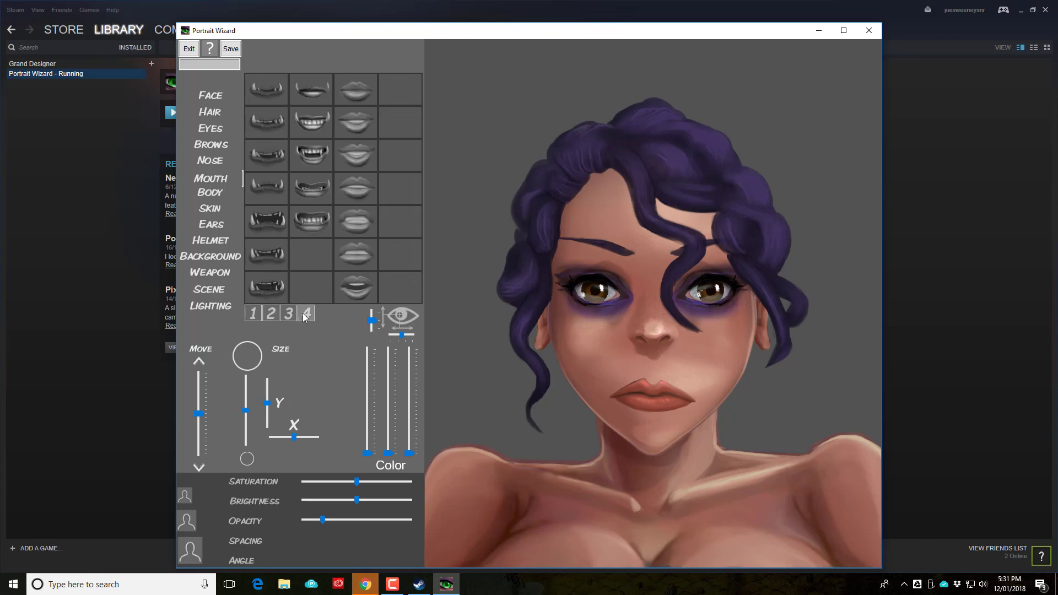
left_click(268, 257)
left_click(264, 231)
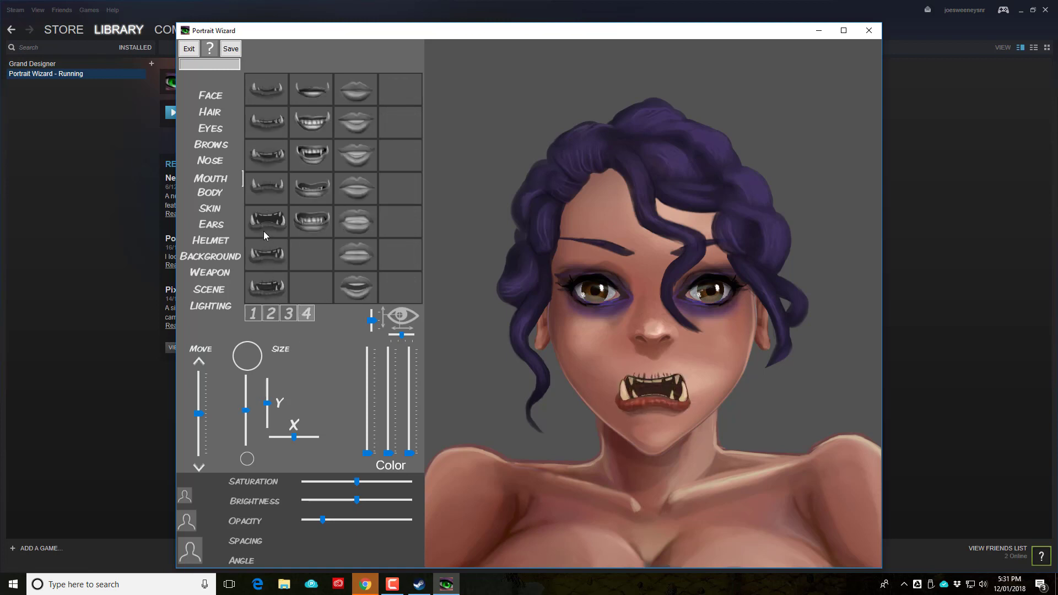
left_click(259, 157)
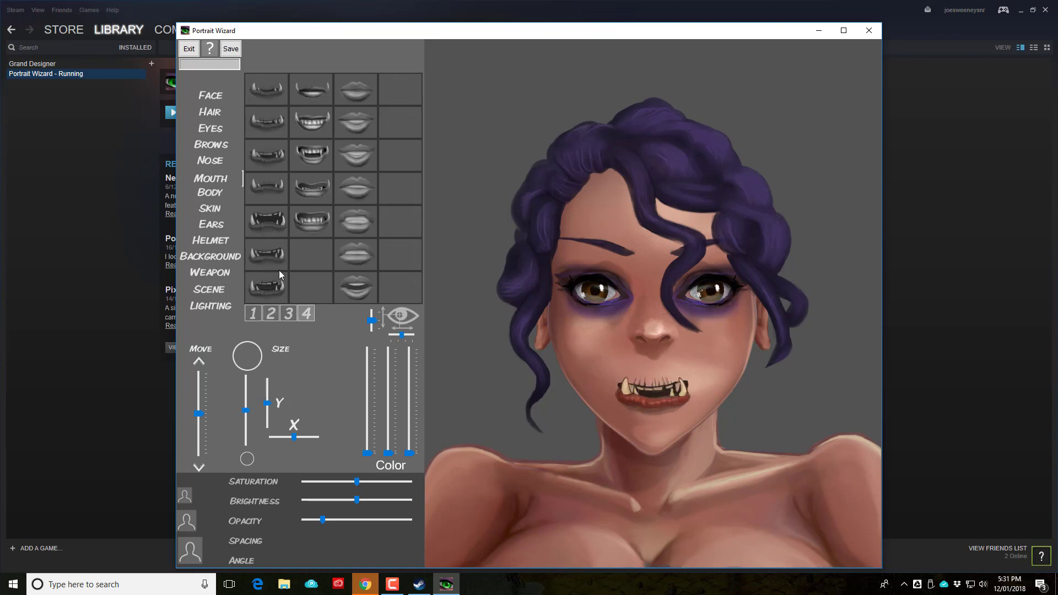
left_click(246, 389)
left_click(247, 408)
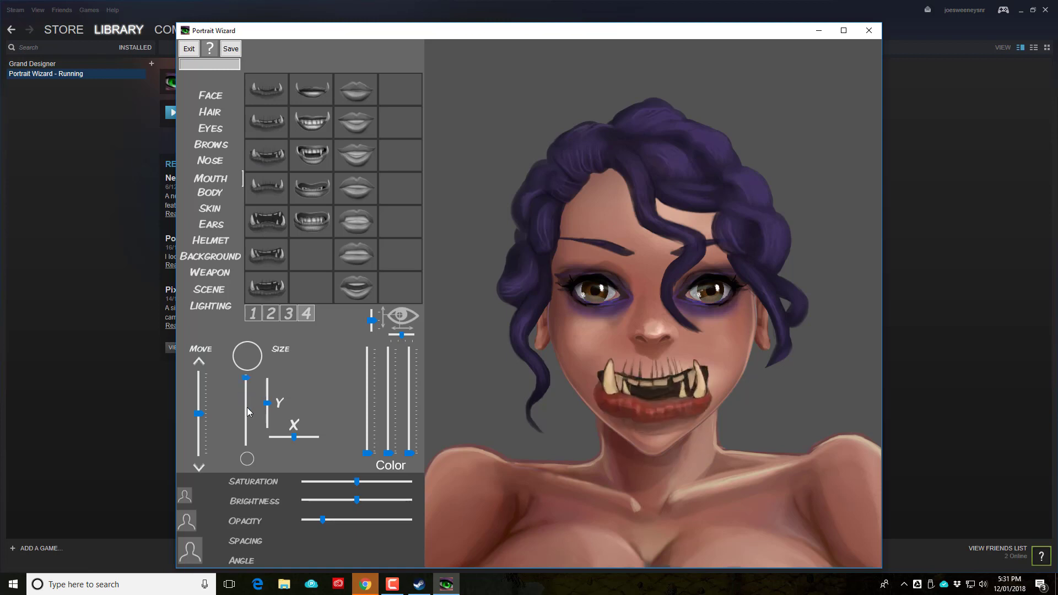
left_click_drag(247, 411, 247, 412)
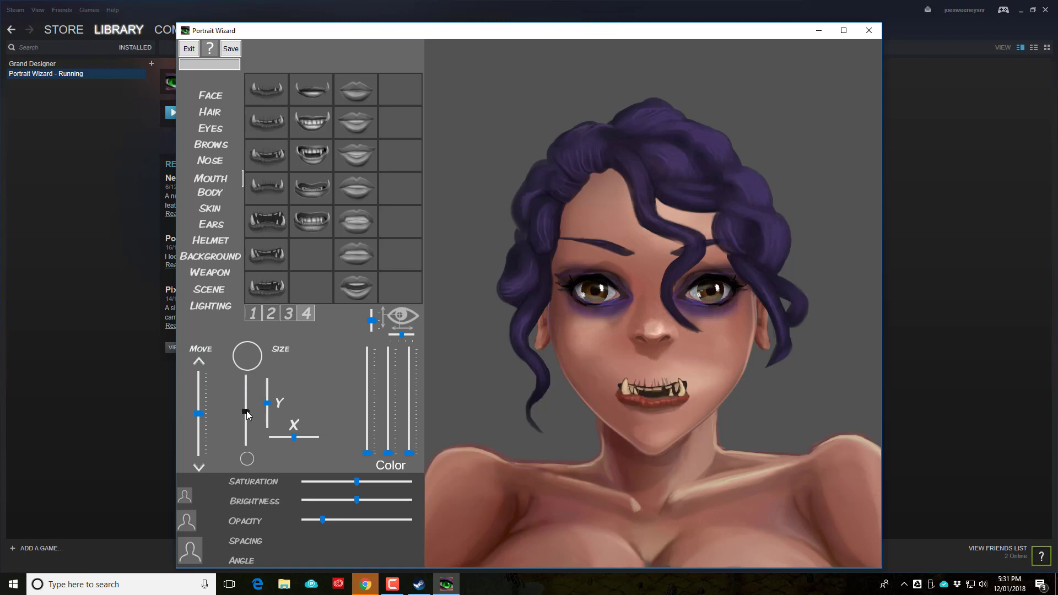
Step: Compare the lopsided, smiling and frowning mouths in the second set and apply the first mouth in the fourth row
left_click(271, 313)
left_click(311, 122)
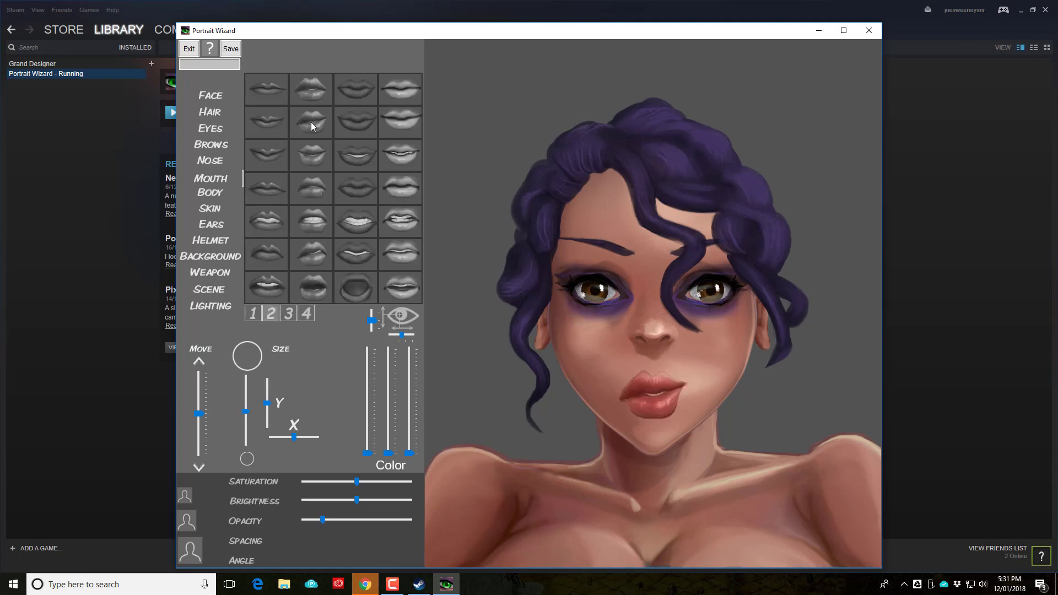
left_click(279, 141)
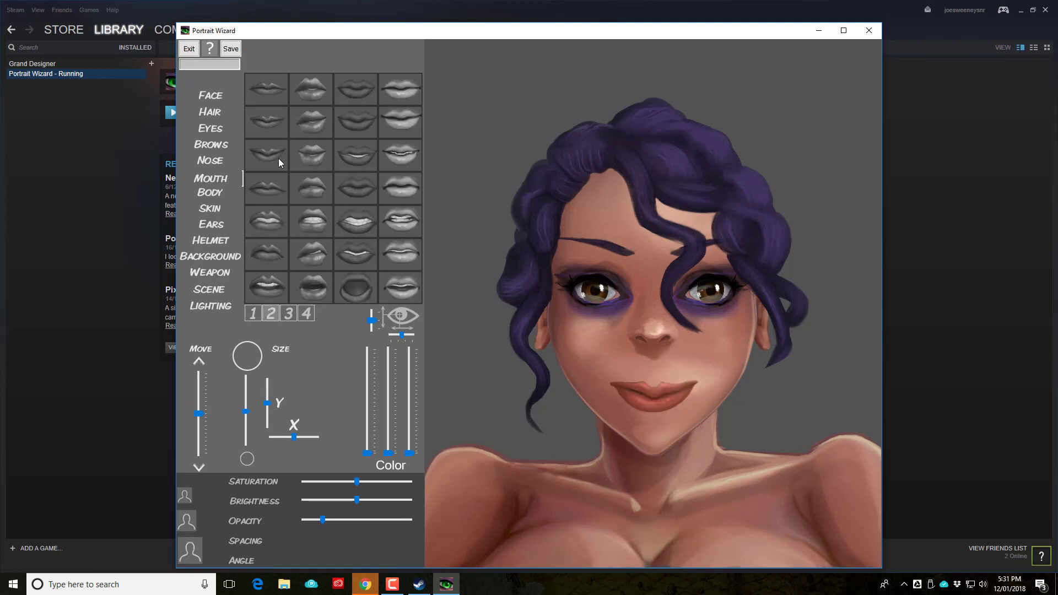
left_click(276, 189)
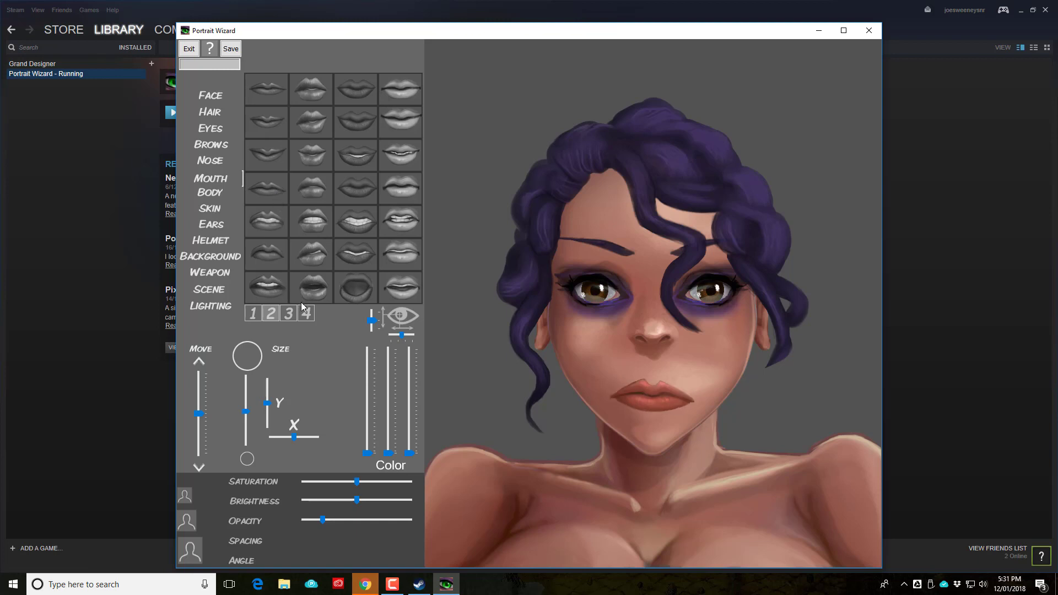
left_click(272, 256)
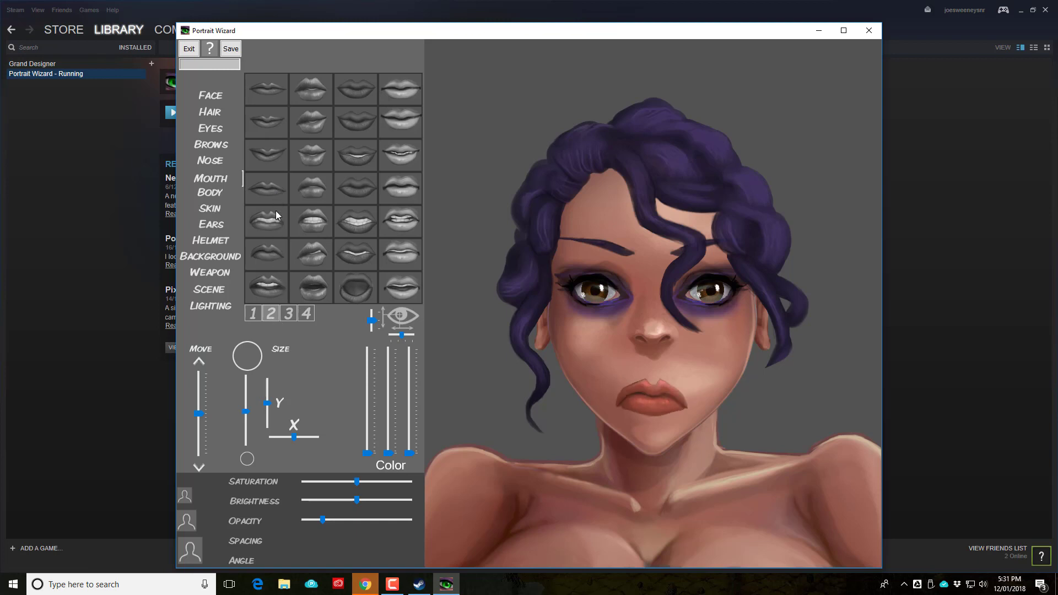
left_click(266, 181)
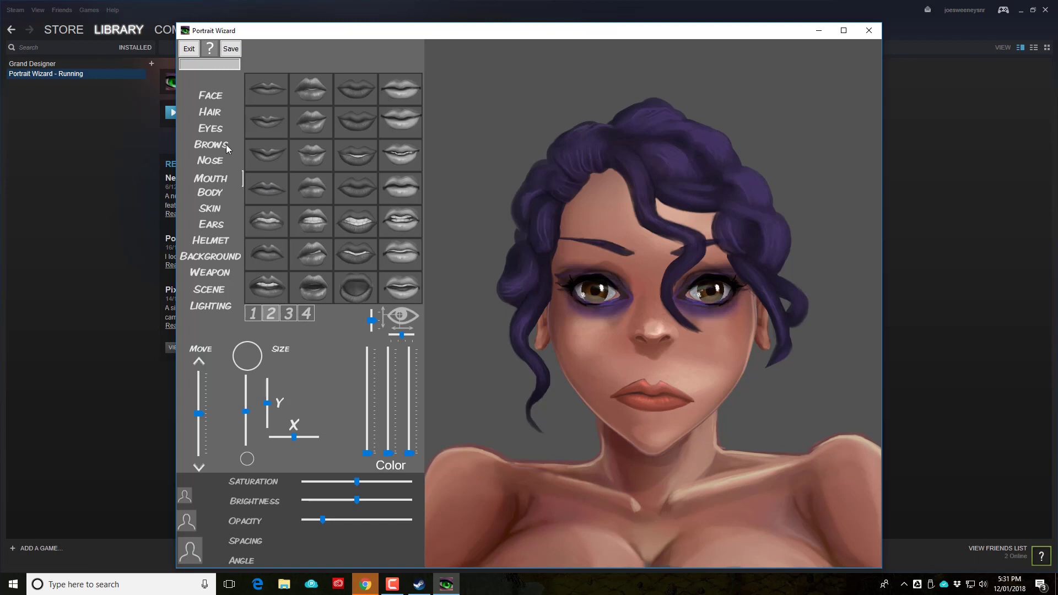
Step: Try the hunched and the bare-shouldered female bodies and reapply the first female body
left_click(216, 197)
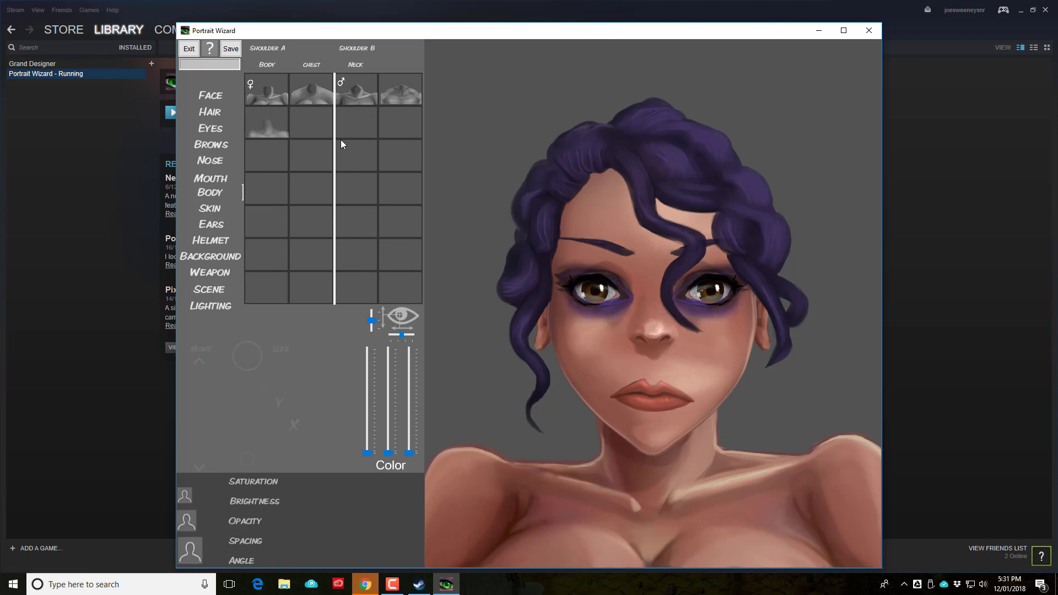
left_click(332, 92)
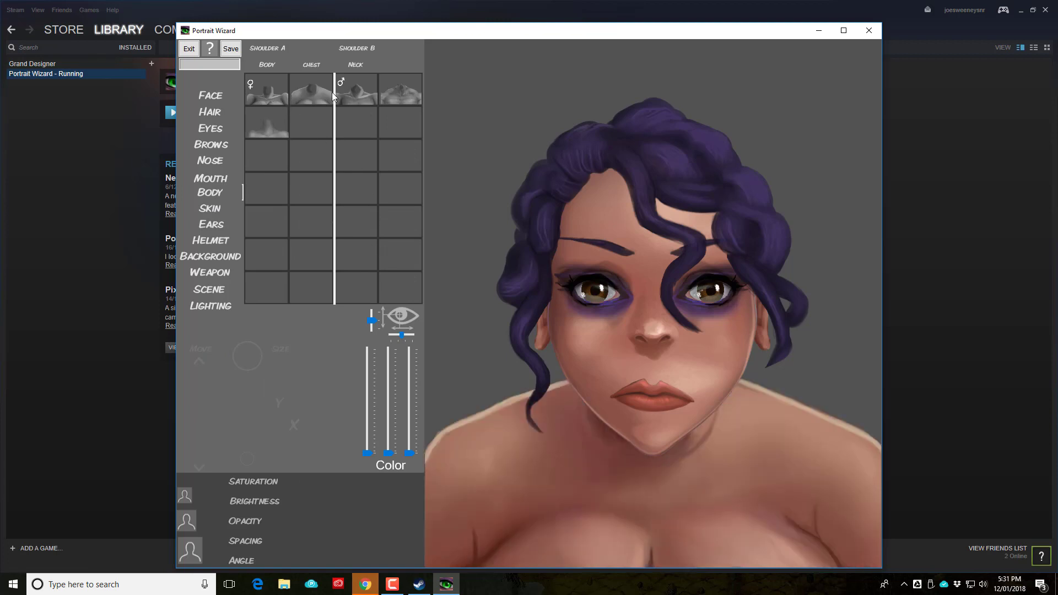
left_click(267, 129)
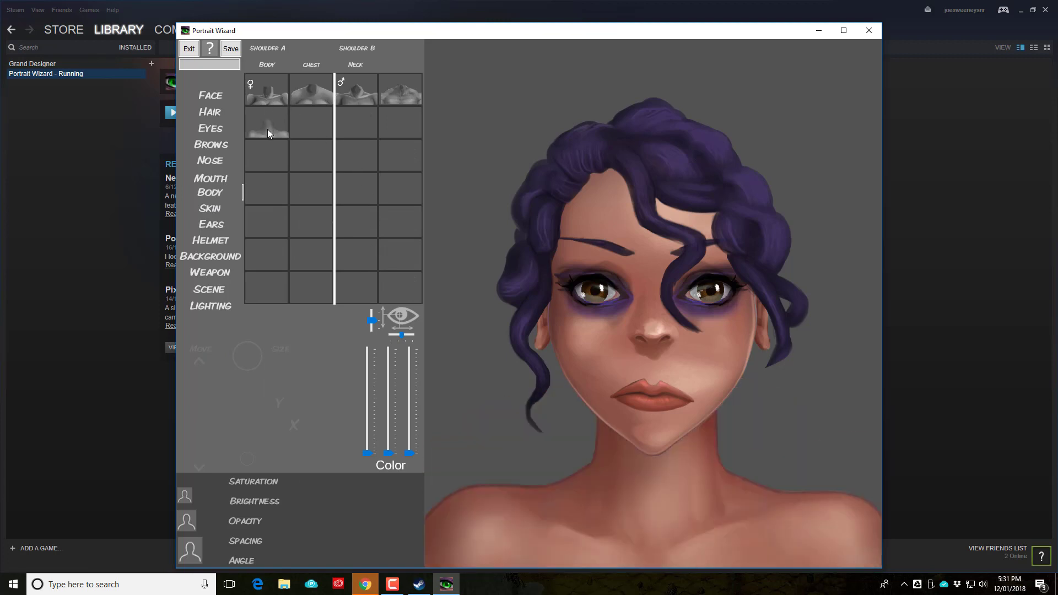
left_click(254, 88)
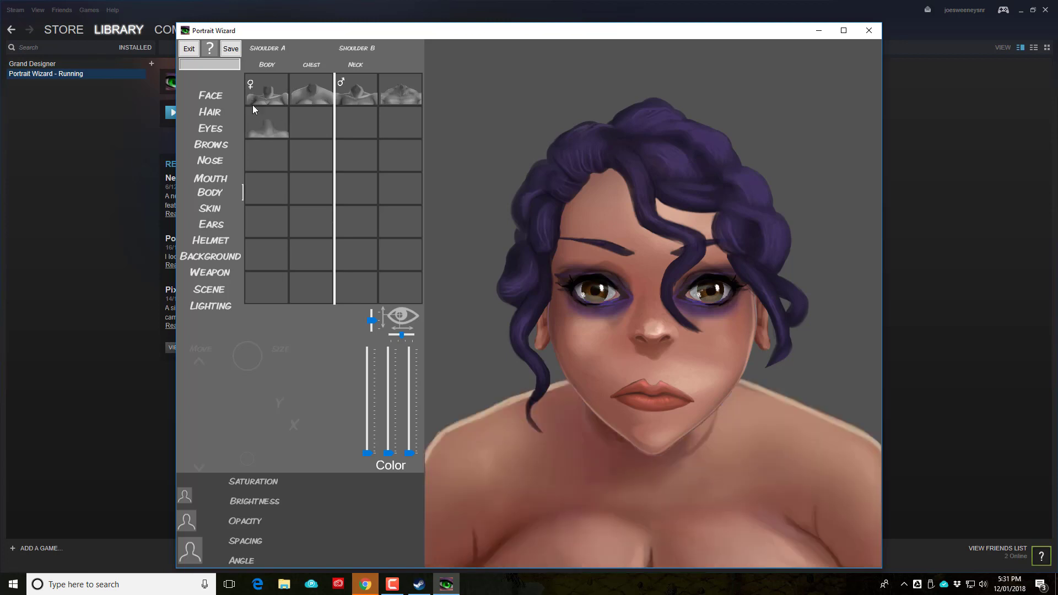
left_click(264, 99)
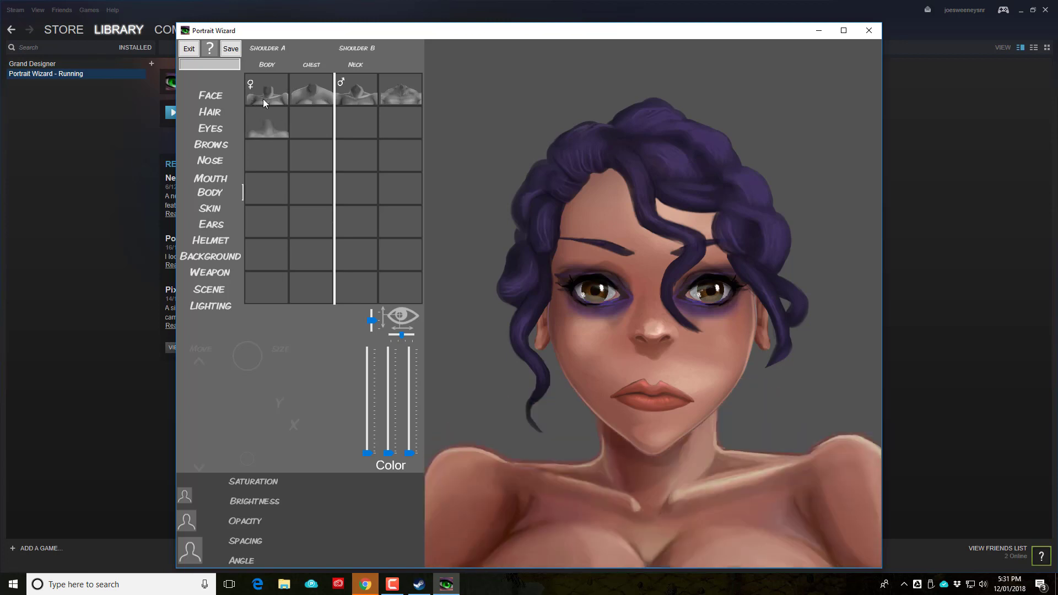
Step: Try the third chest outfit in the first row and apply the purple one with the raised collar
left_click(311, 64)
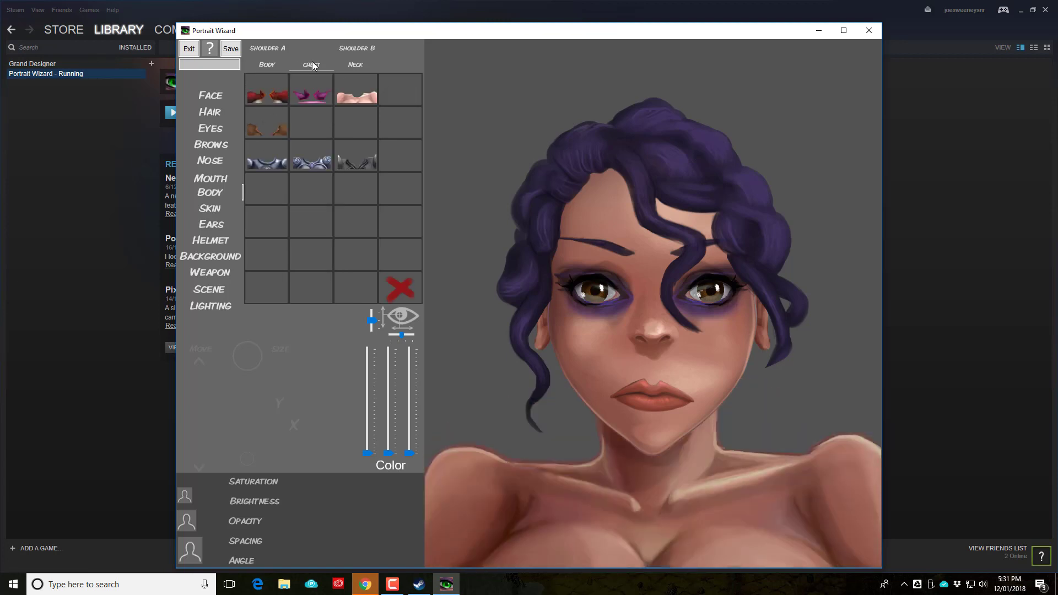
left_click(357, 96)
left_click(306, 97)
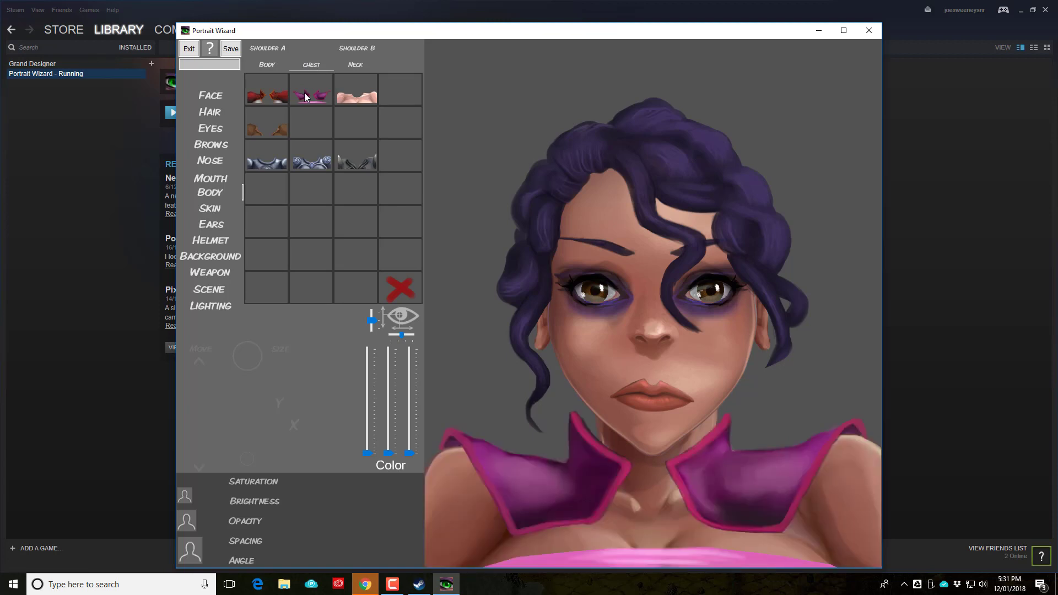
Step: Try the armoured chest outfits in the third row and apply the first plate armour there
left_click(280, 99)
left_click(275, 160)
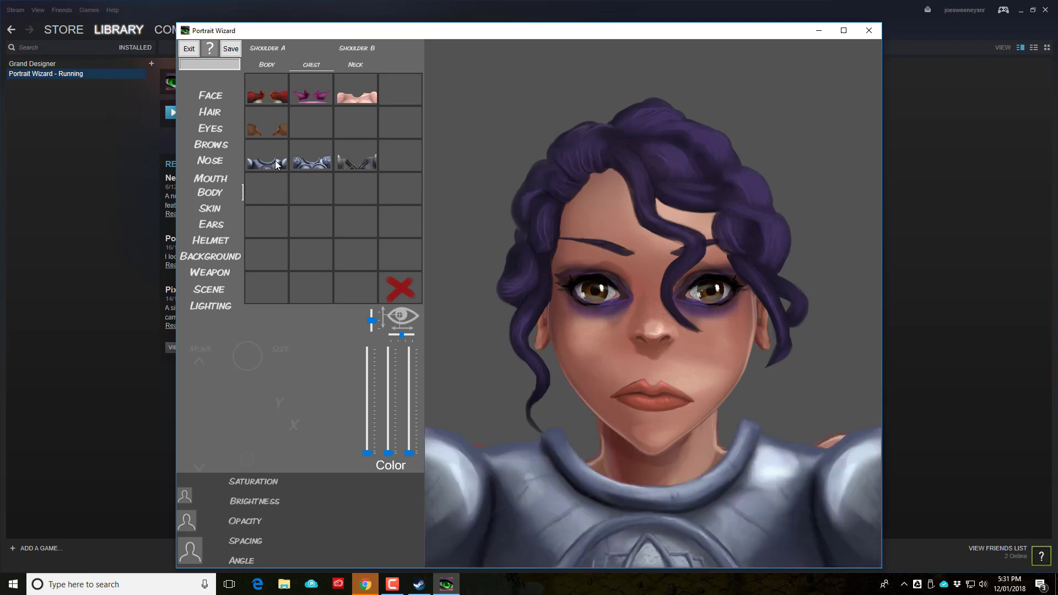
left_click(303, 164)
left_click(349, 161)
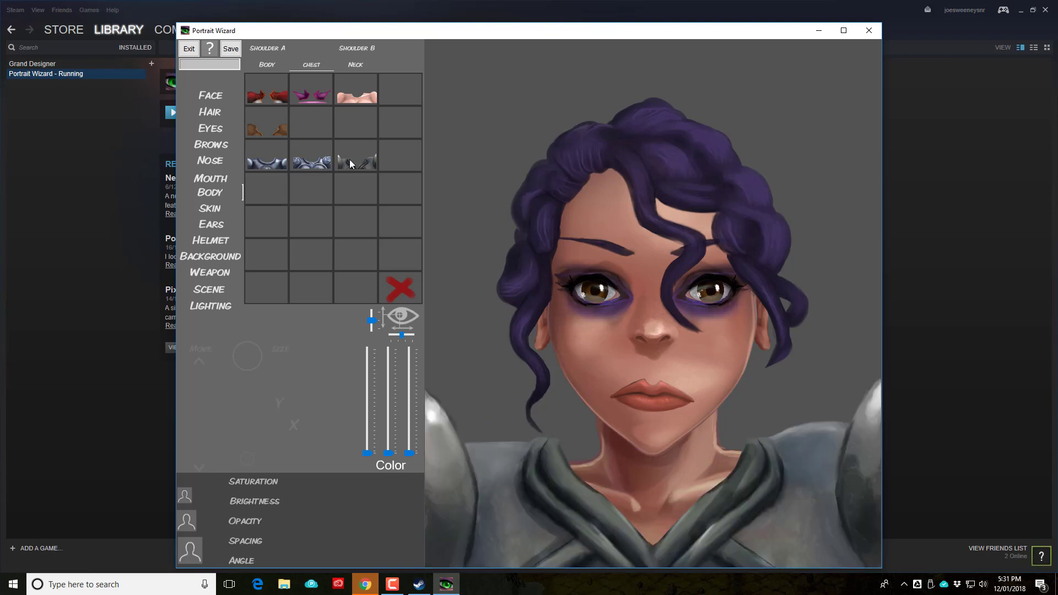
left_click(271, 166)
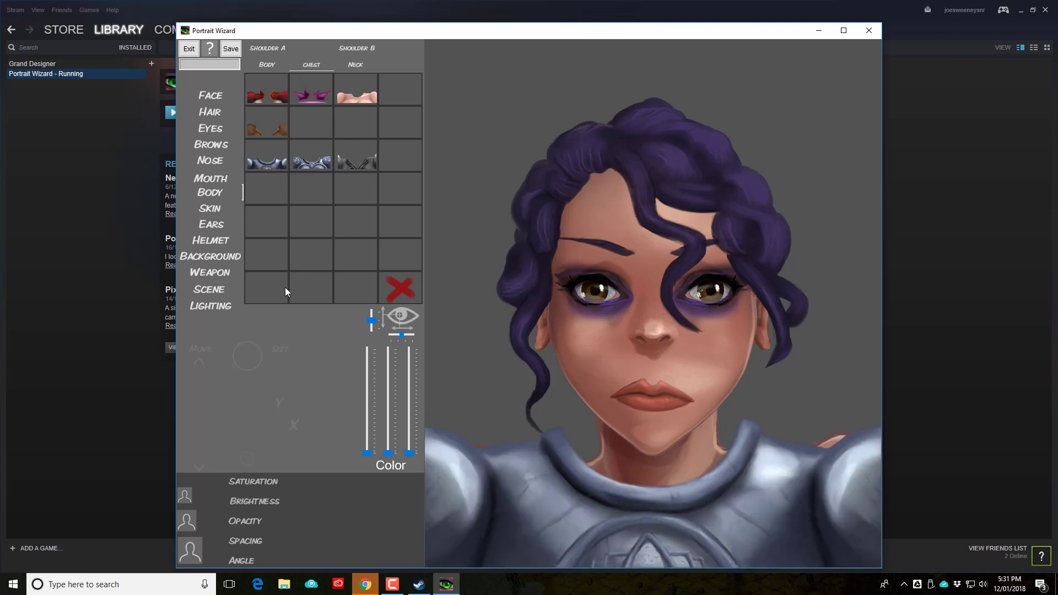
Step: Try the third neck ornament and apply the gold brooch beside it
left_click(359, 64)
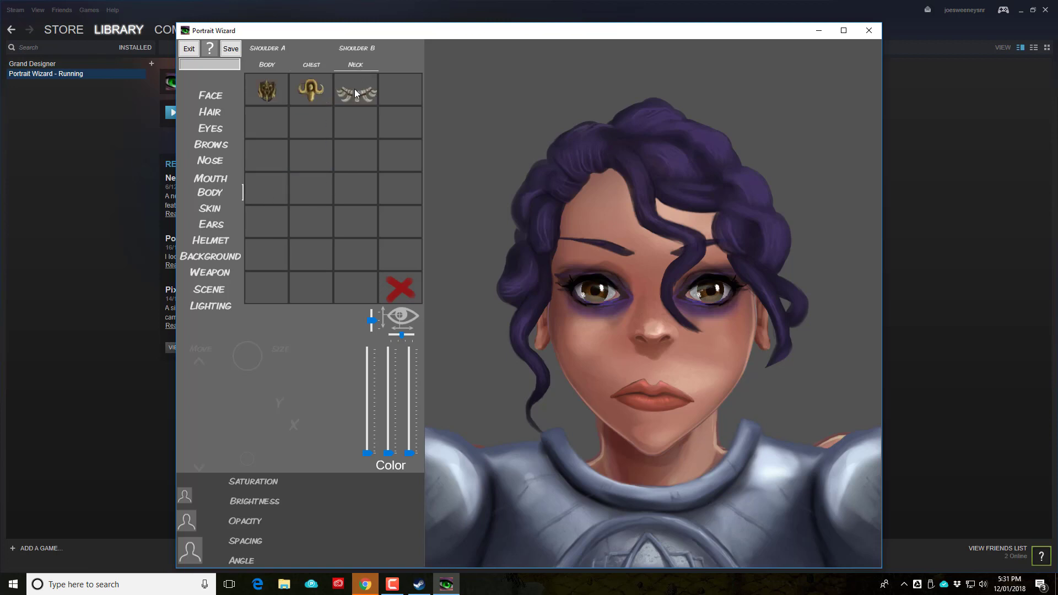
left_click(360, 94)
left_click(312, 94)
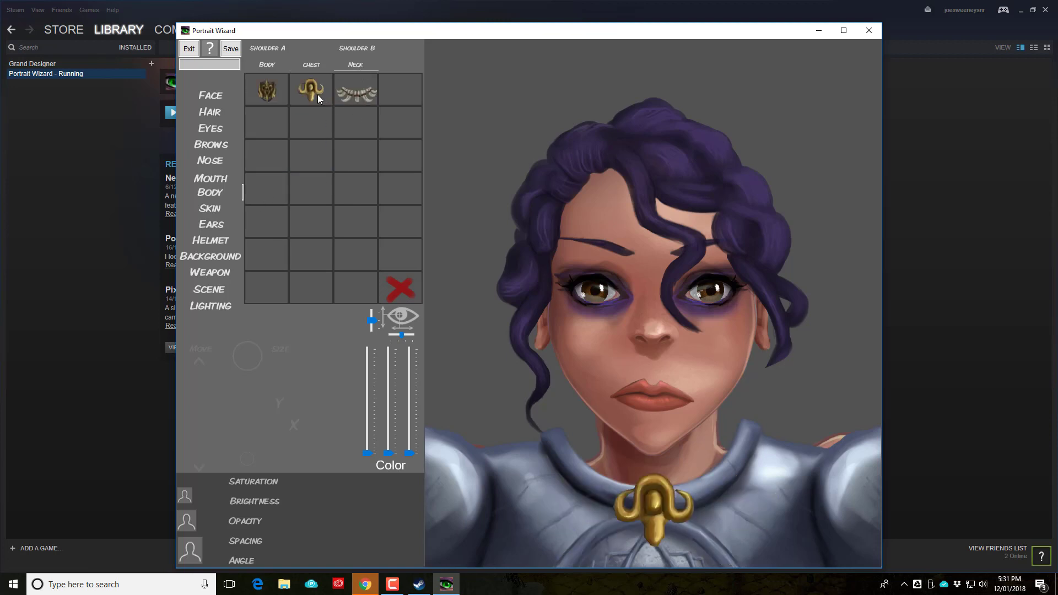
Step: Try wrinkled and hollow-cheeked facial skin features, including the third and fourth ones in the sixth row
left_click(236, 90)
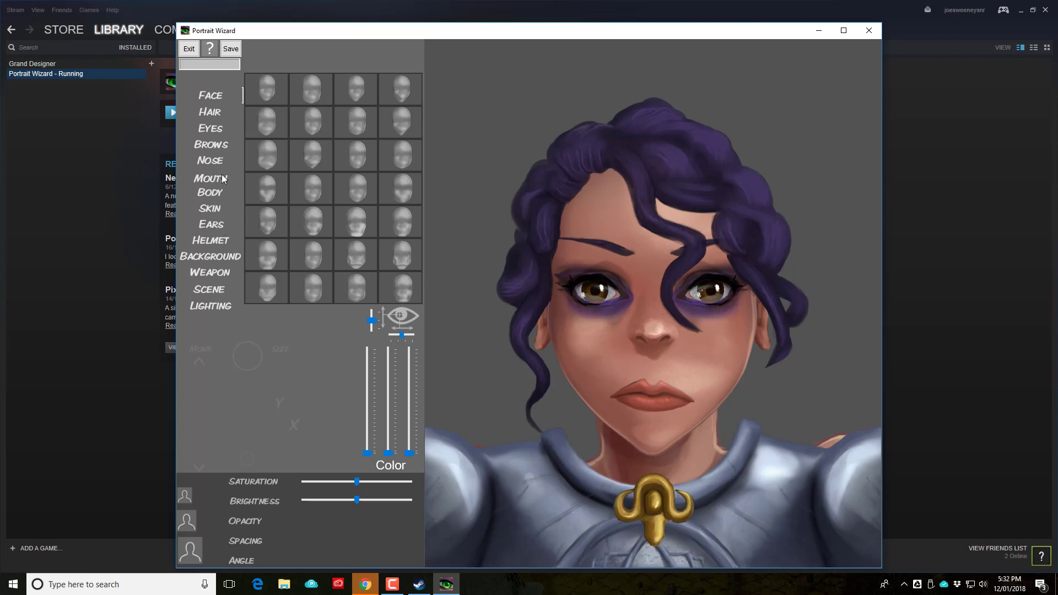
left_click(214, 208)
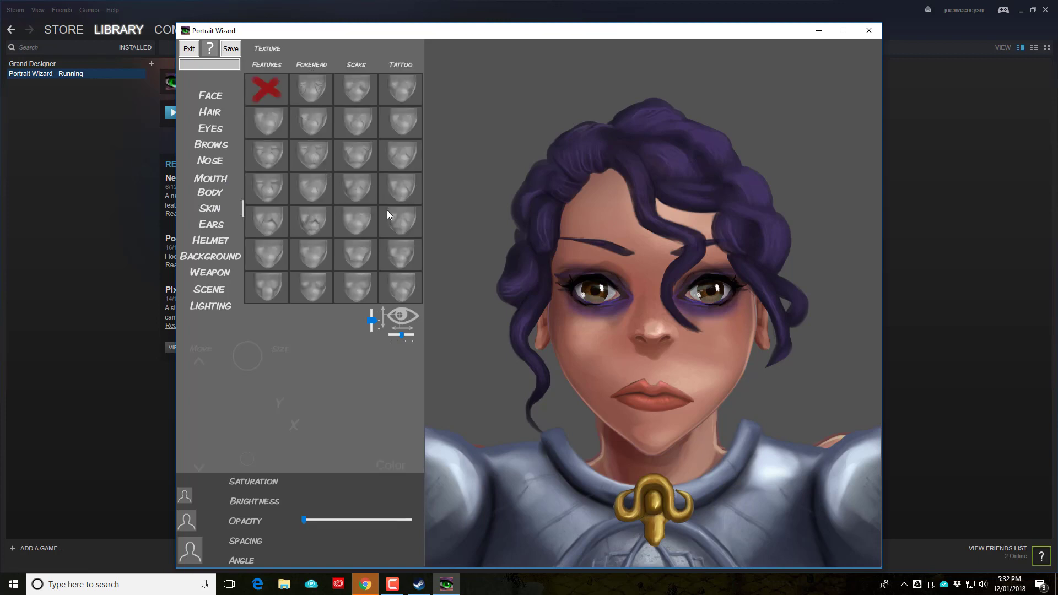
left_click(358, 136)
left_click(296, 198)
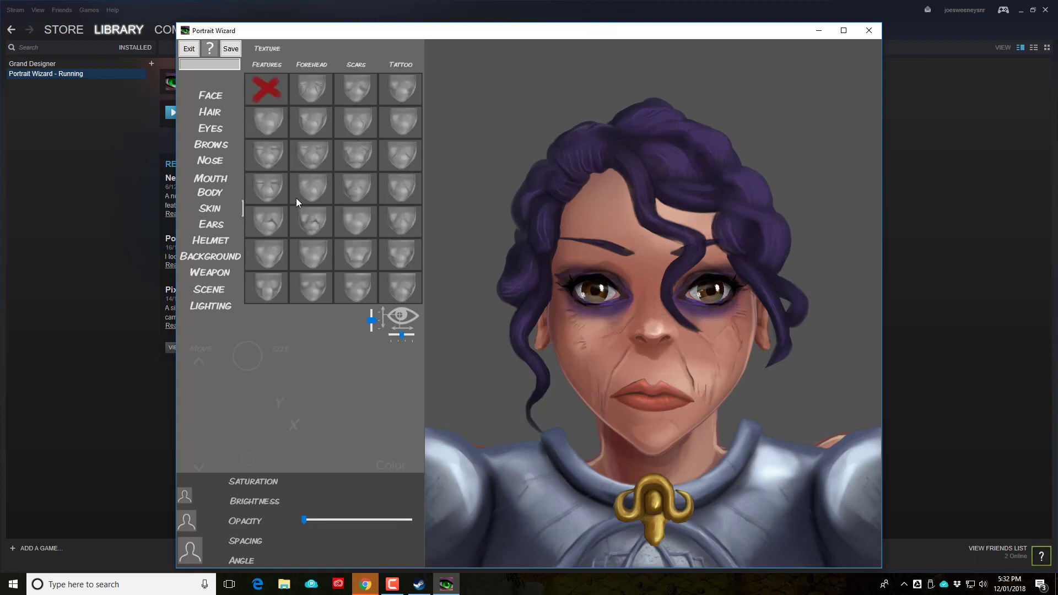
left_click(351, 251)
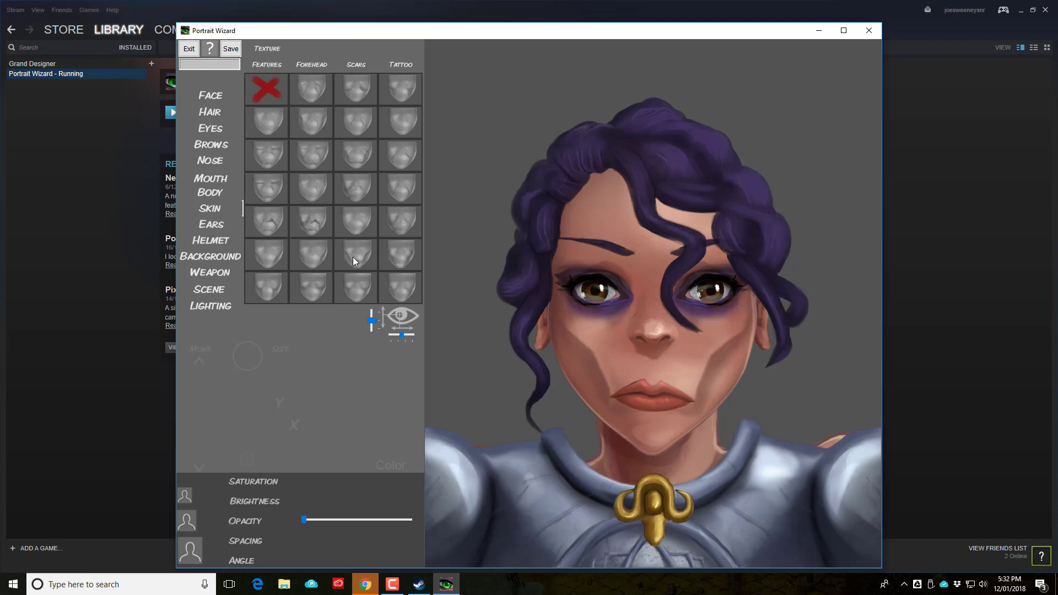
left_click(395, 264)
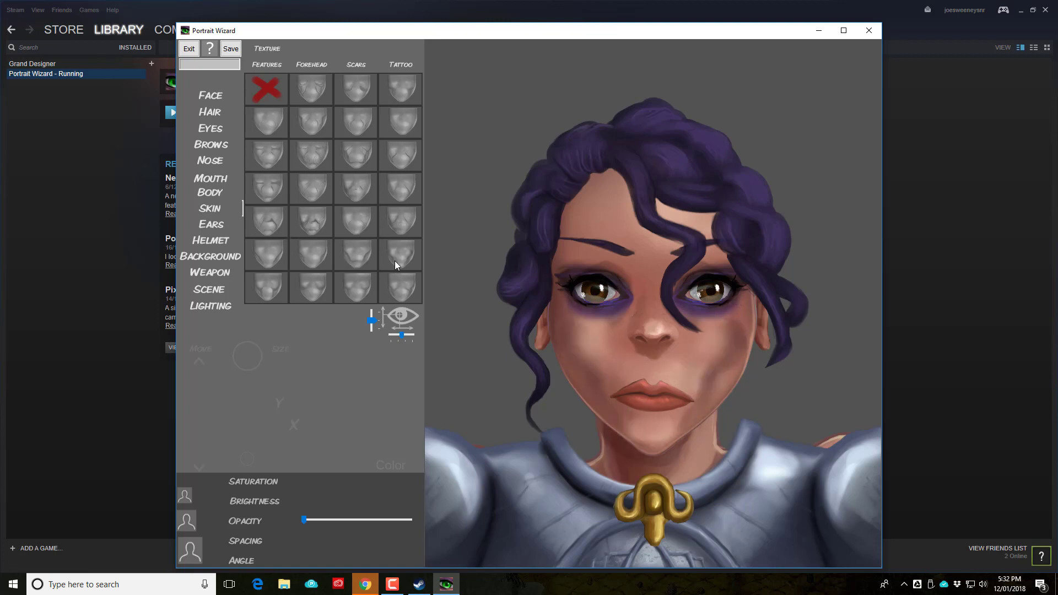
left_click(390, 200)
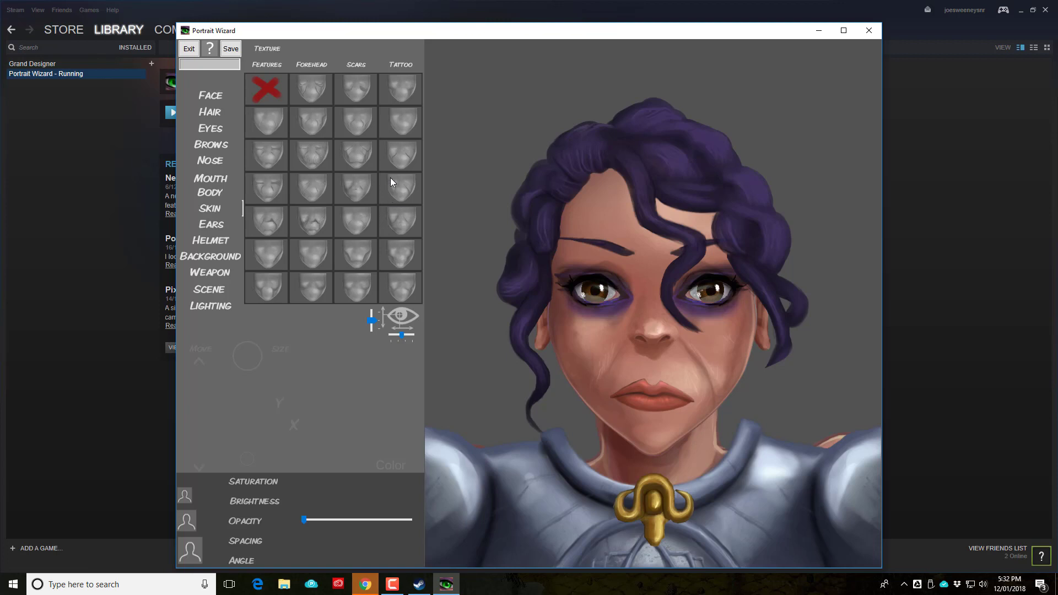
Step: Compare the skin features in the last row and apply the first feature in the third row
left_click(396, 127)
left_click(392, 259)
left_click(396, 289)
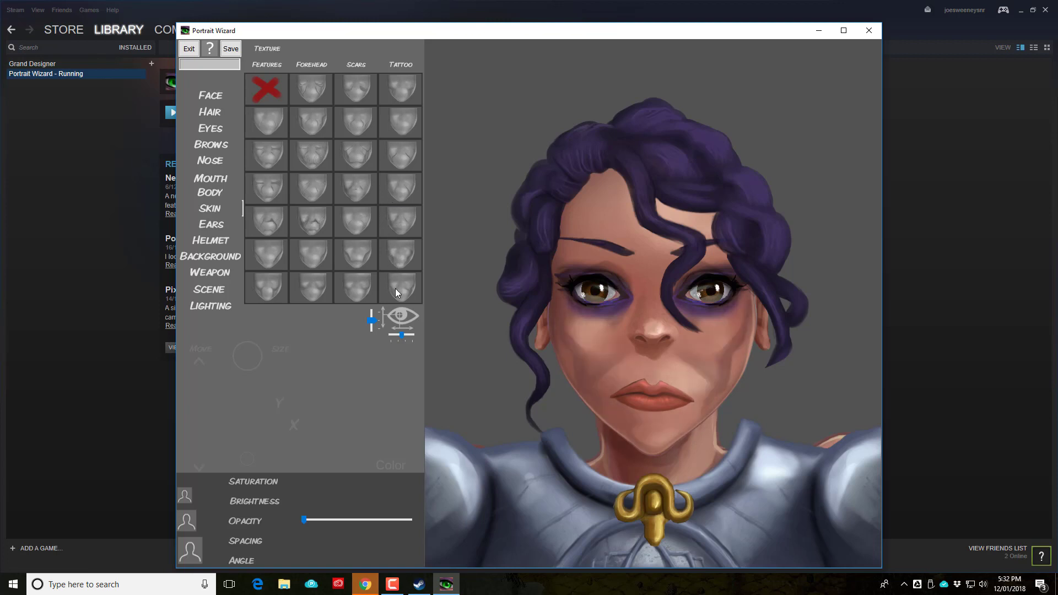
left_click(346, 298)
left_click(310, 298)
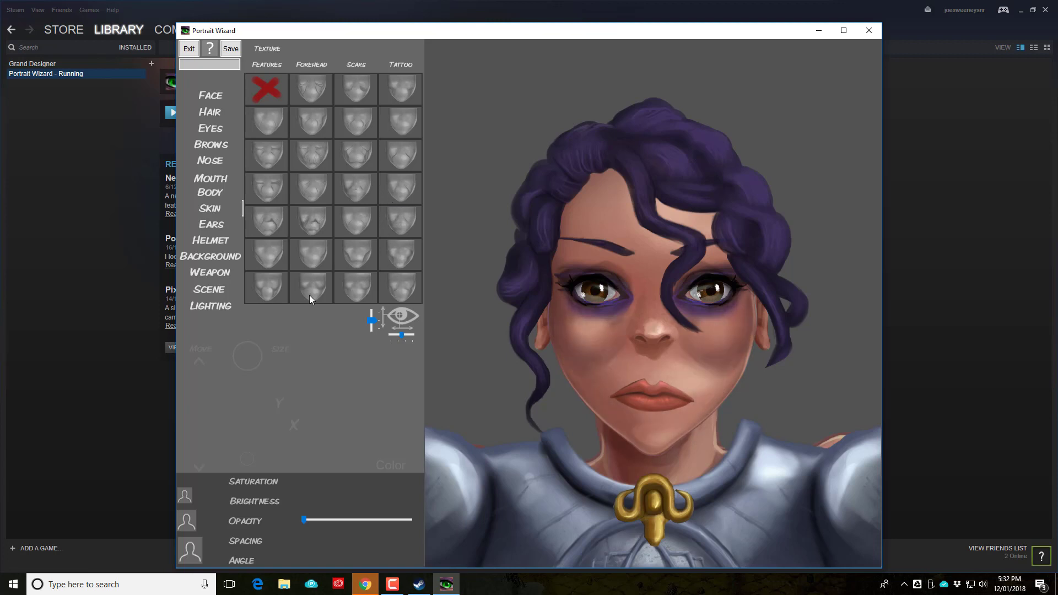
left_click(288, 292)
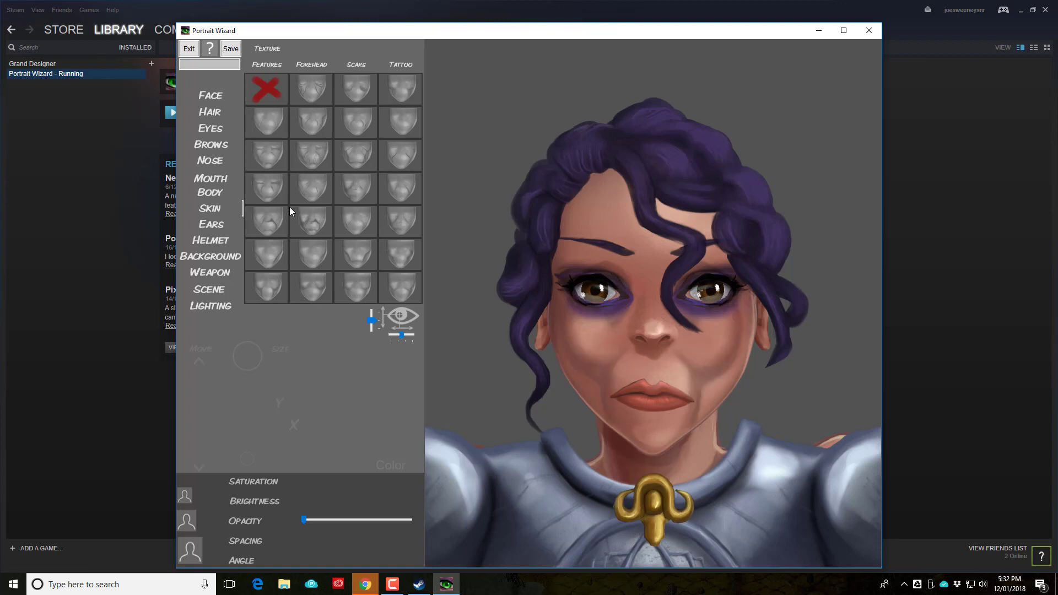
left_click(275, 160)
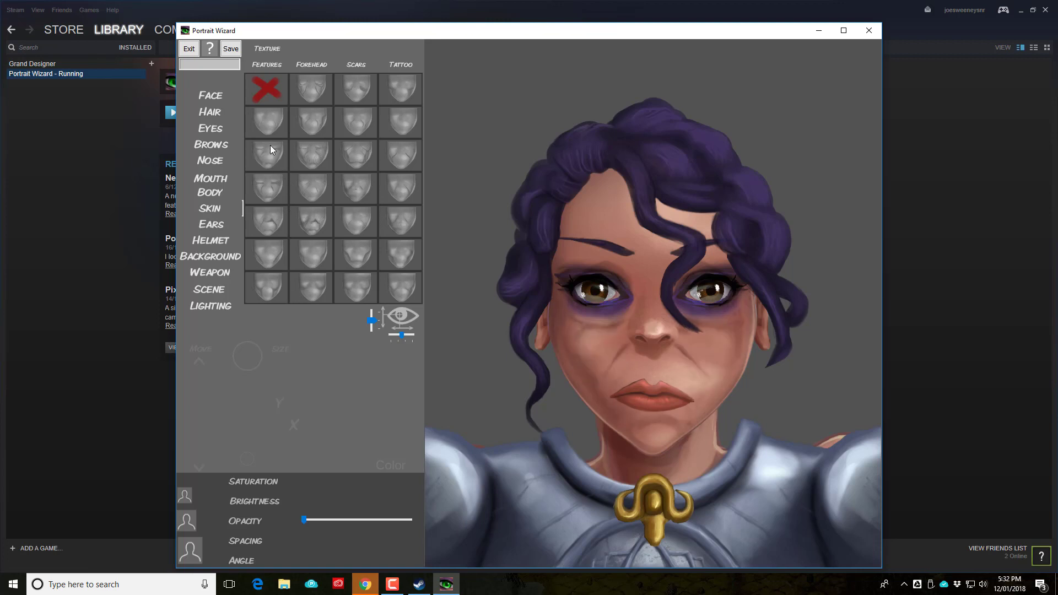
Step: Compare forehead wrinkles, apply the deeply furrowed set from the fifth row, and add the second scar in the second row
left_click(312, 64)
left_click(309, 75)
left_click(263, 89)
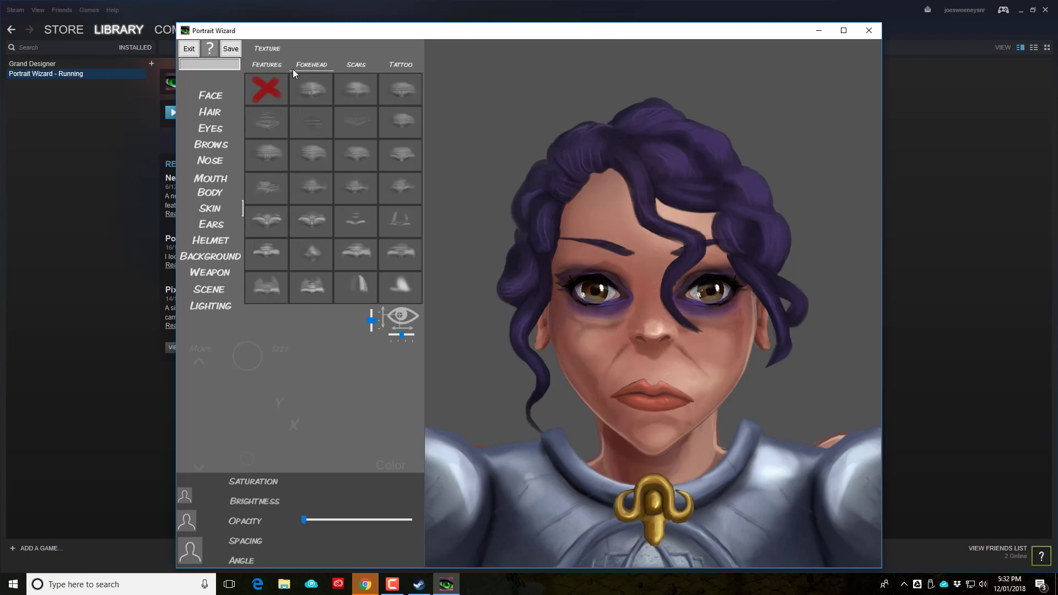
left_click(343, 101)
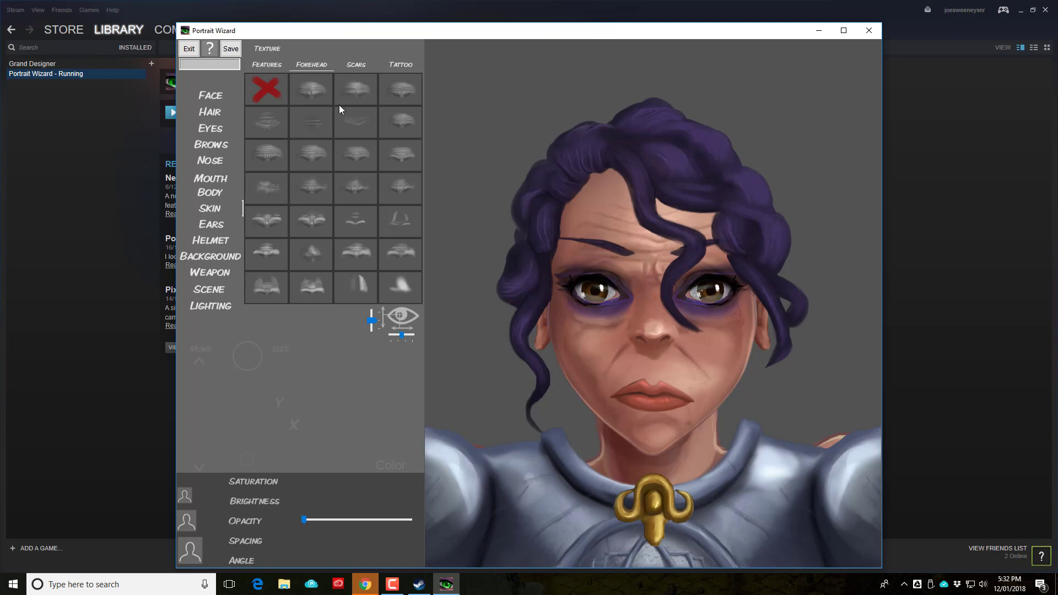
left_click(395, 97)
left_click(386, 153)
left_click(393, 222)
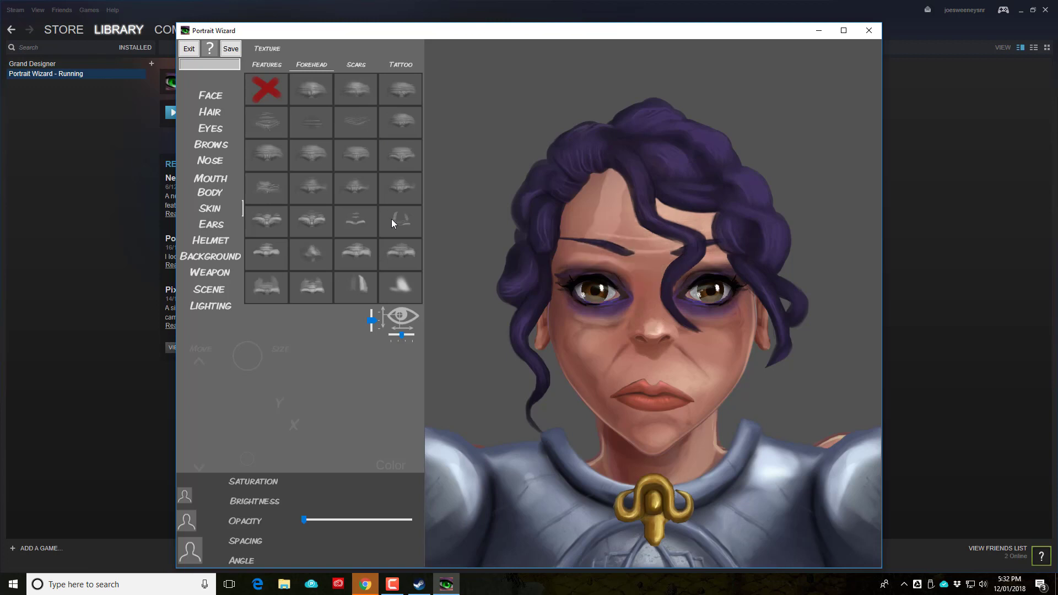
left_click(350, 226)
left_click(290, 230)
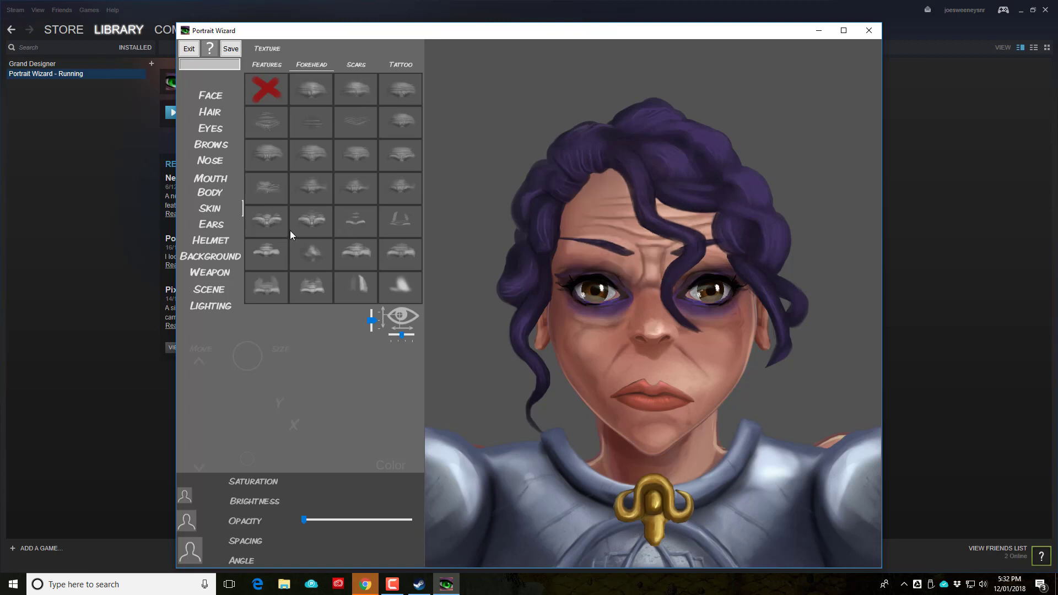
left_click(362, 67)
left_click(319, 122)
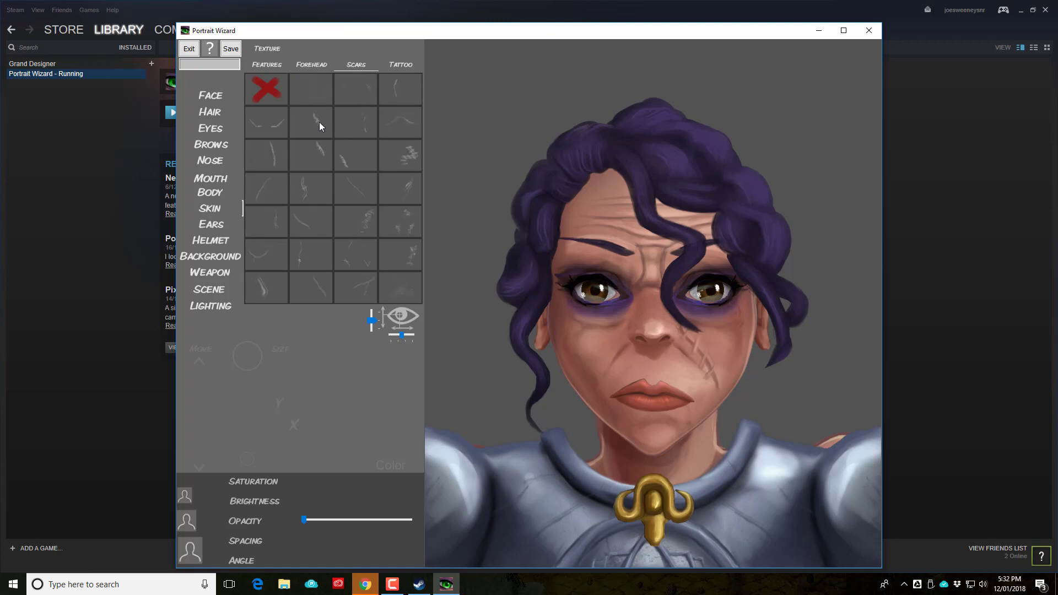
Step: Try several white face tattoos and apply the striped one, fourth in the seventh row
left_click(407, 67)
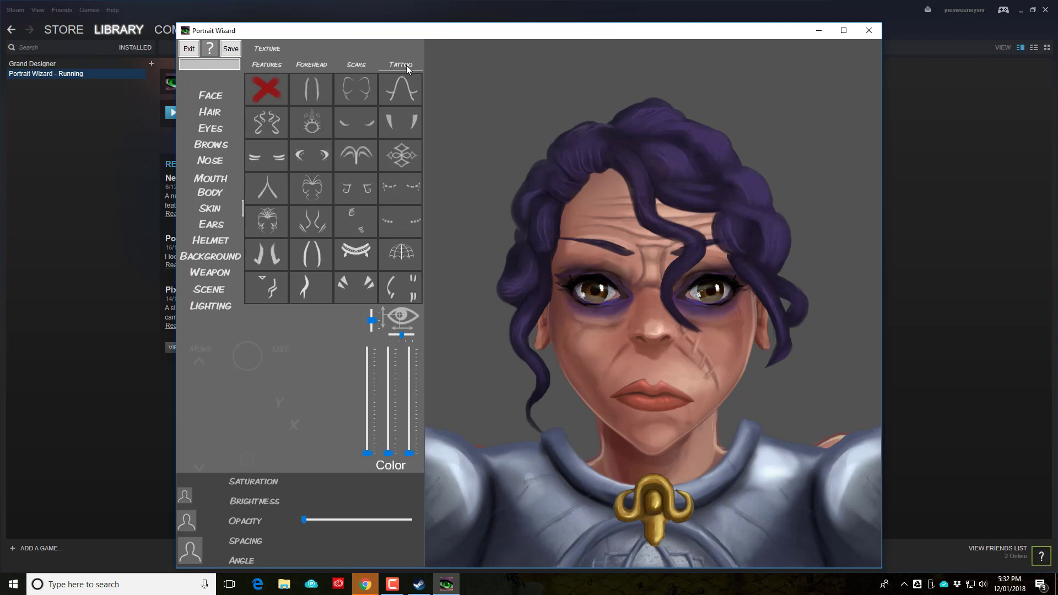
left_click(318, 136)
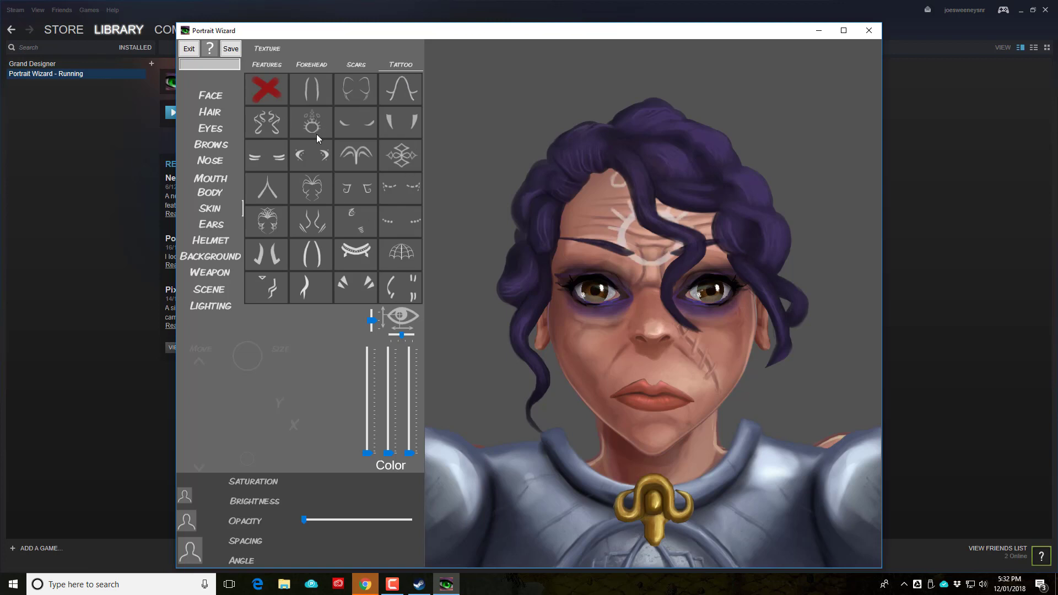
left_click(273, 126)
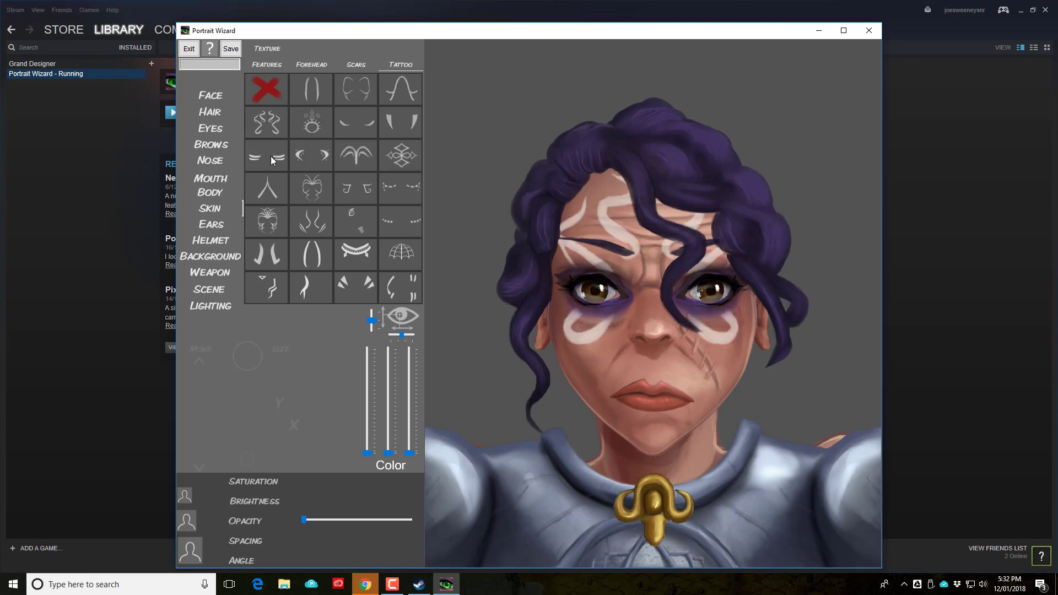
left_click(273, 223)
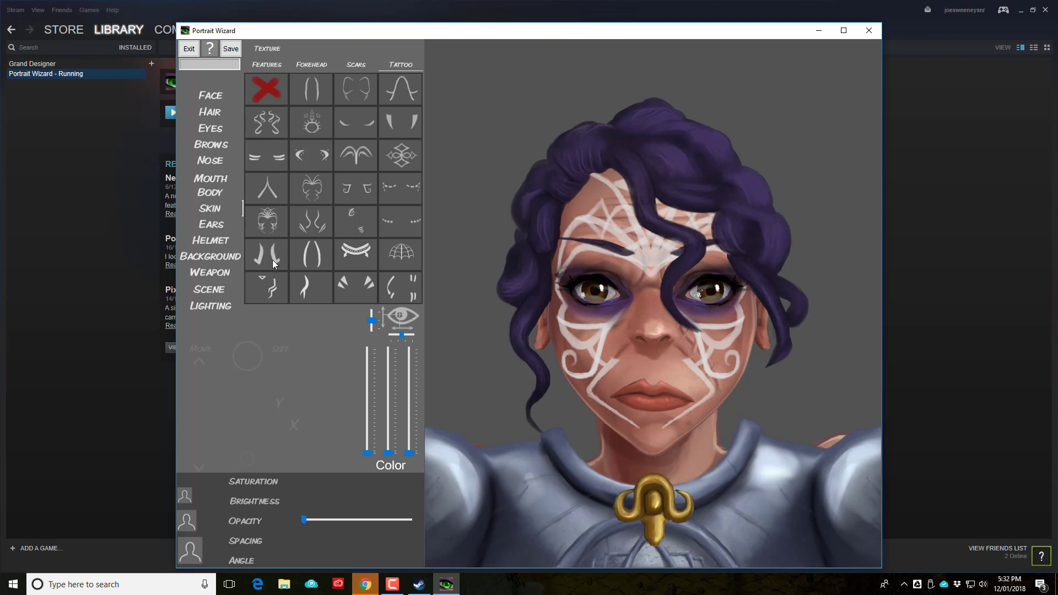
left_click(273, 289)
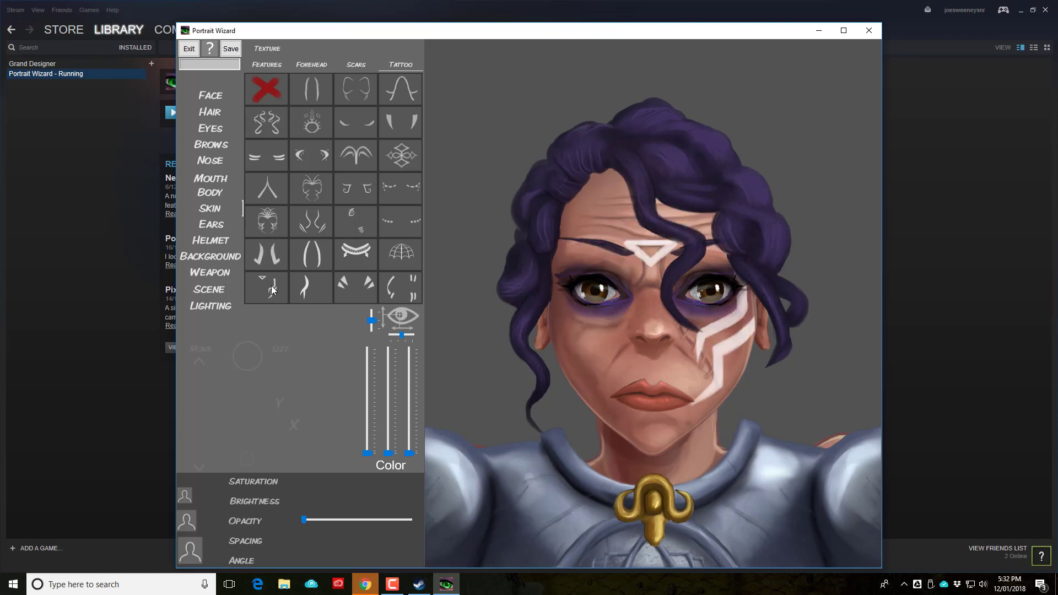
left_click(362, 289)
left_click(410, 293)
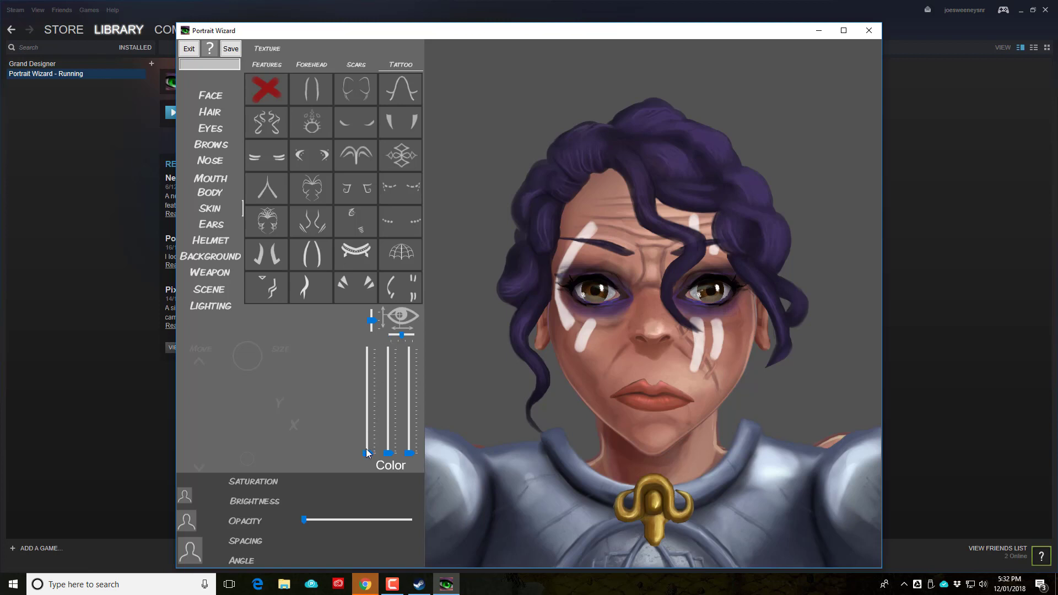
Step: Recolour the striped face tattoo to a light red
left_click_drag(368, 453, 390, 378)
left_click_drag(410, 452, 409, 373)
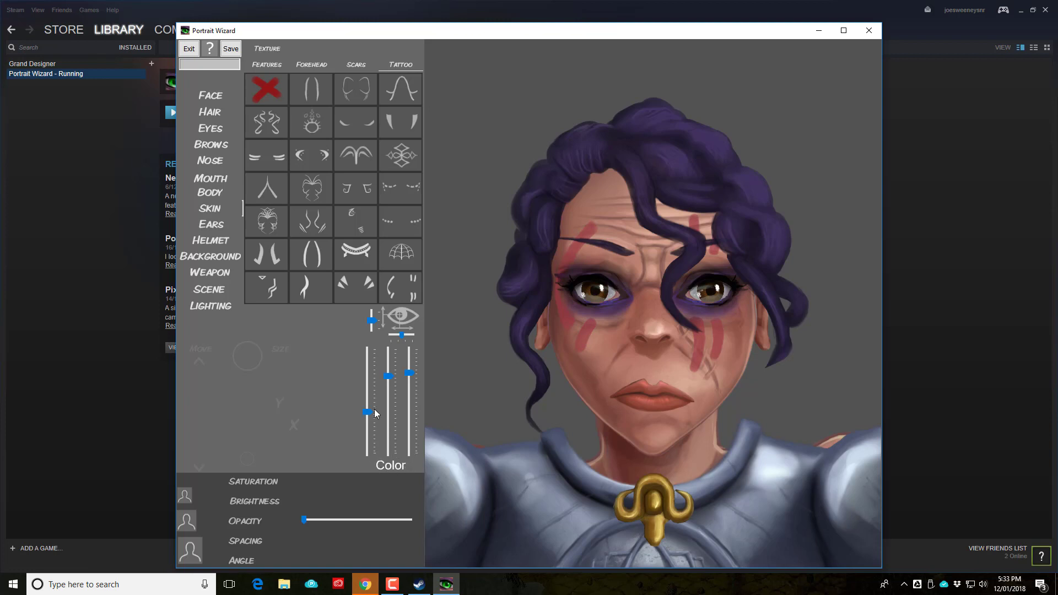
left_click_drag(369, 412, 368, 429)
mouse_move(389, 376)
left_mouse_down()
mouse_move(390, 386)
mouse_move(390, 377)
left_mouse_up()
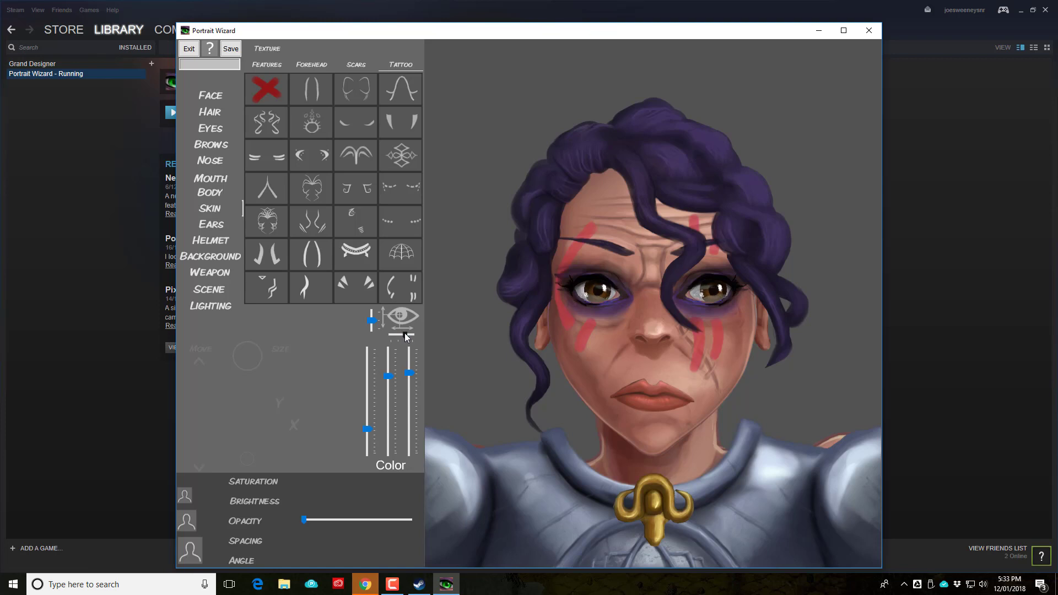
Step: Shift the portrait's gaze slightly upward and toward the viewer's left
left_click(408, 335)
left_click_drag(408, 335, 396, 348)
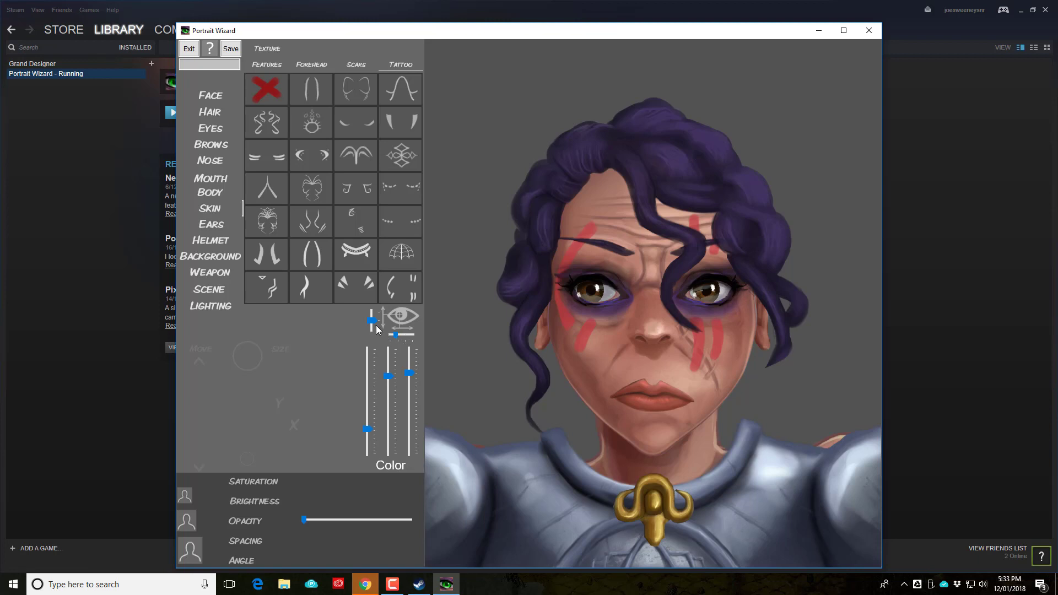
left_click_drag(372, 321, 372, 317)
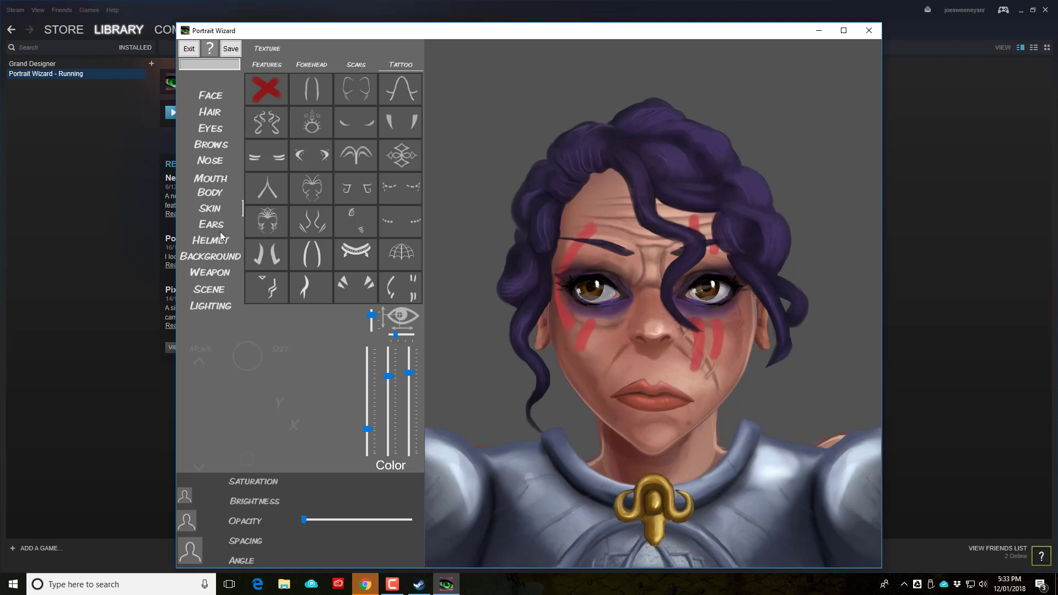
Step: Compare drooping, finned and other ear shapes and apply the long pointed ears, second in the fourth row
left_click(219, 208)
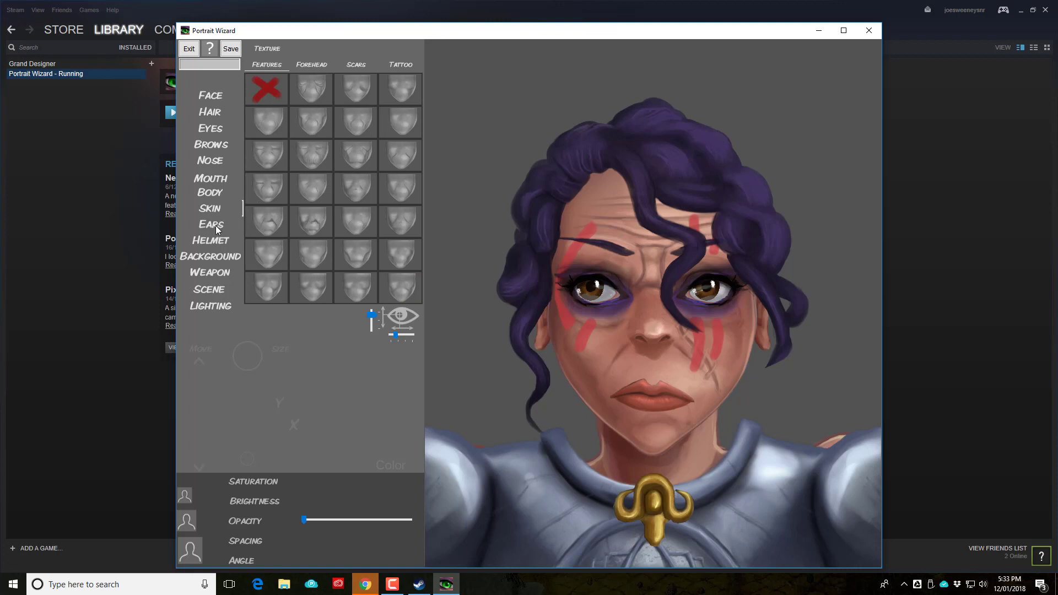
left_click(216, 227)
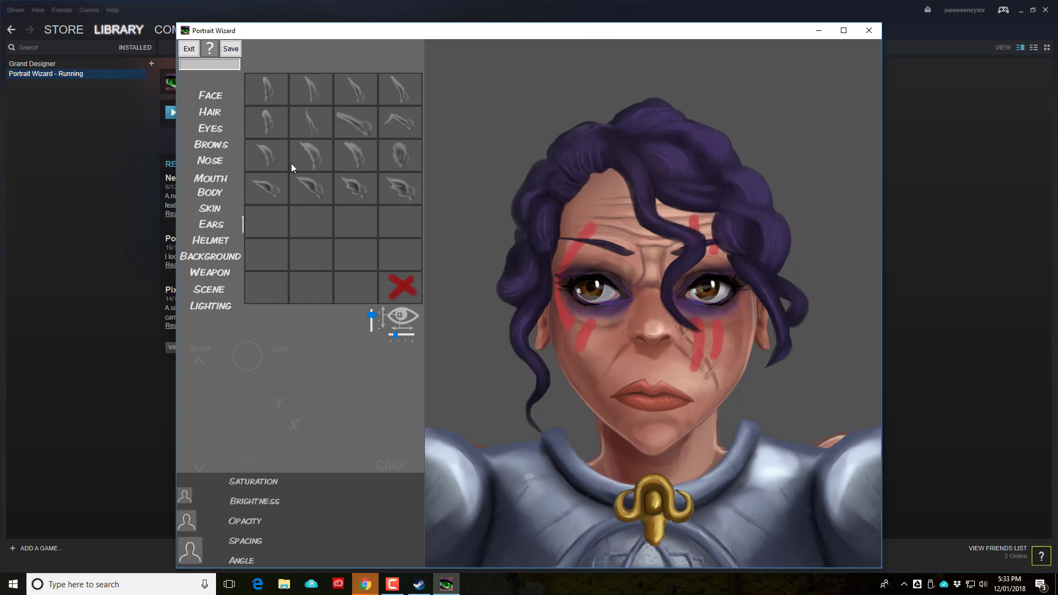
left_click(302, 94)
left_click(355, 120)
left_click(412, 120)
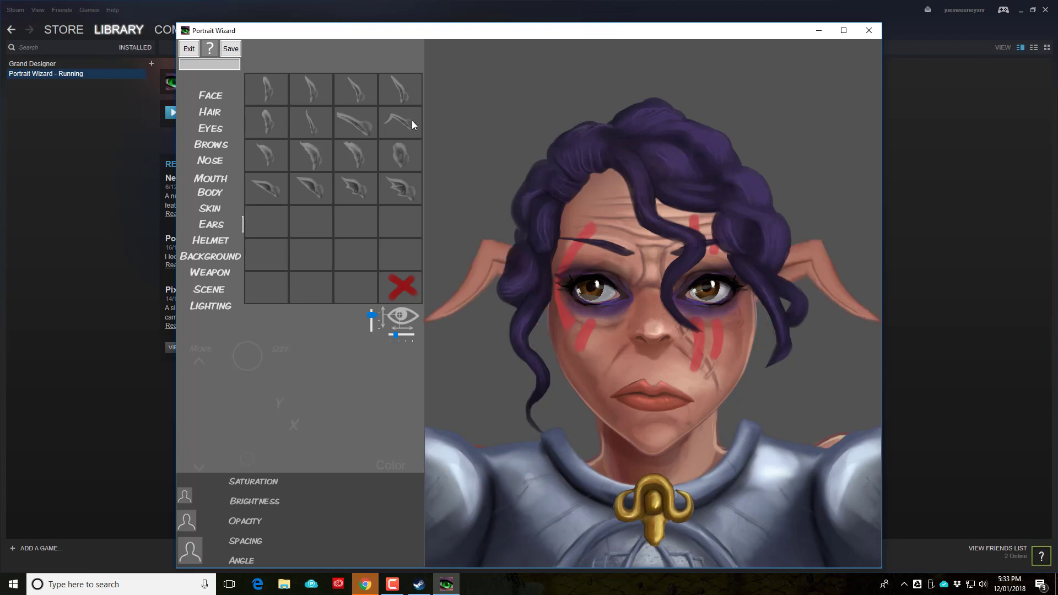
left_click(402, 169)
left_click(401, 198)
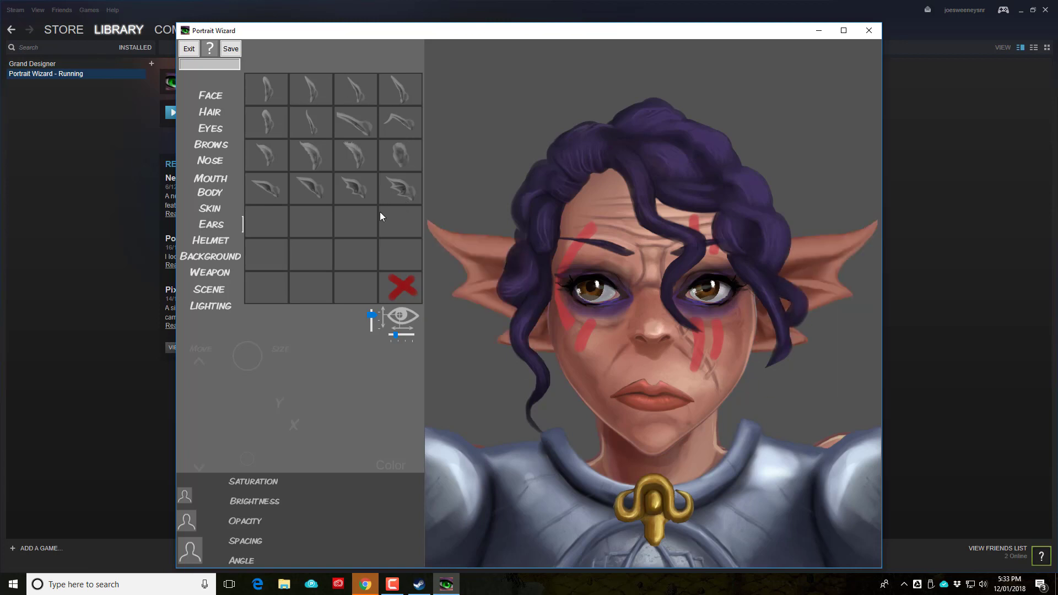
left_click(338, 199)
left_click(298, 195)
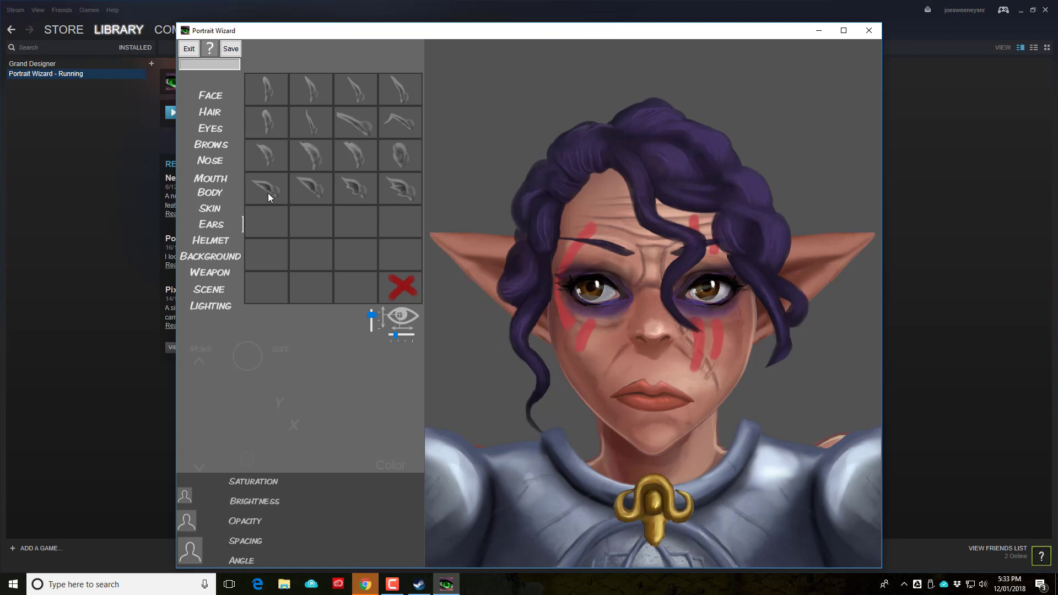
Step: Compare the first two pointed ear shapes in the fourth row and apply the narrow upright ears, first in the first row
left_click(268, 193)
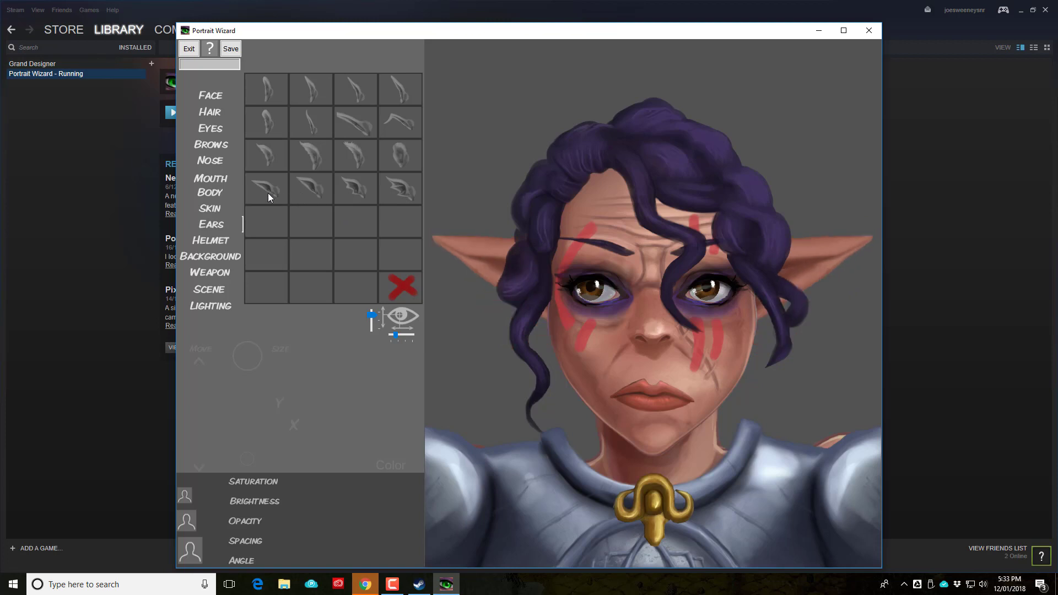
left_click(307, 185)
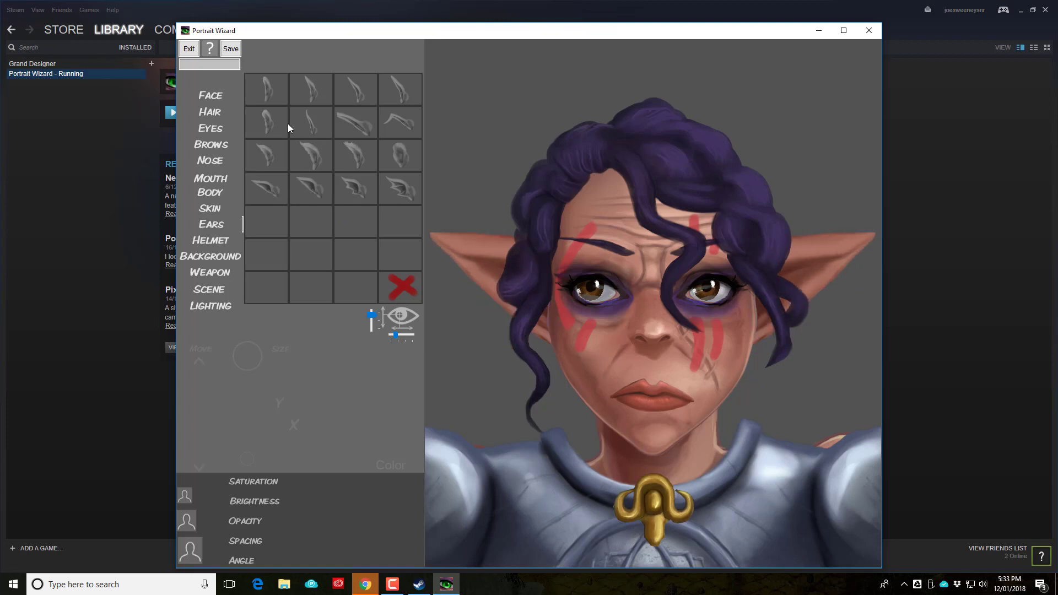
left_click(277, 97)
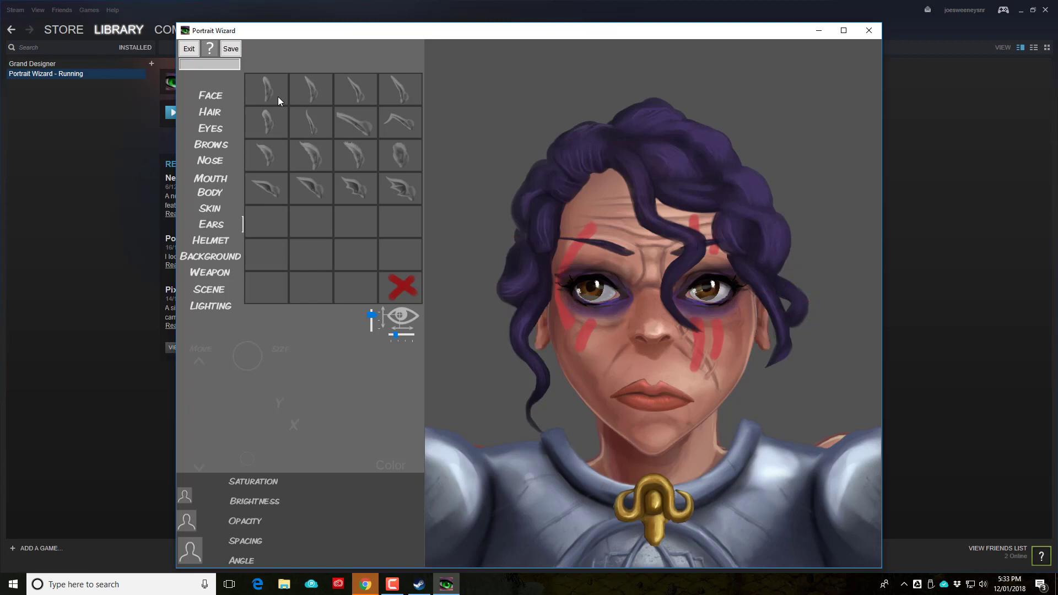
Step: Try on the white lace veil, two brown hoods, and the plain and gold-trimmed steel helmets, and remove the headgear
left_click(219, 239)
left_click(359, 96)
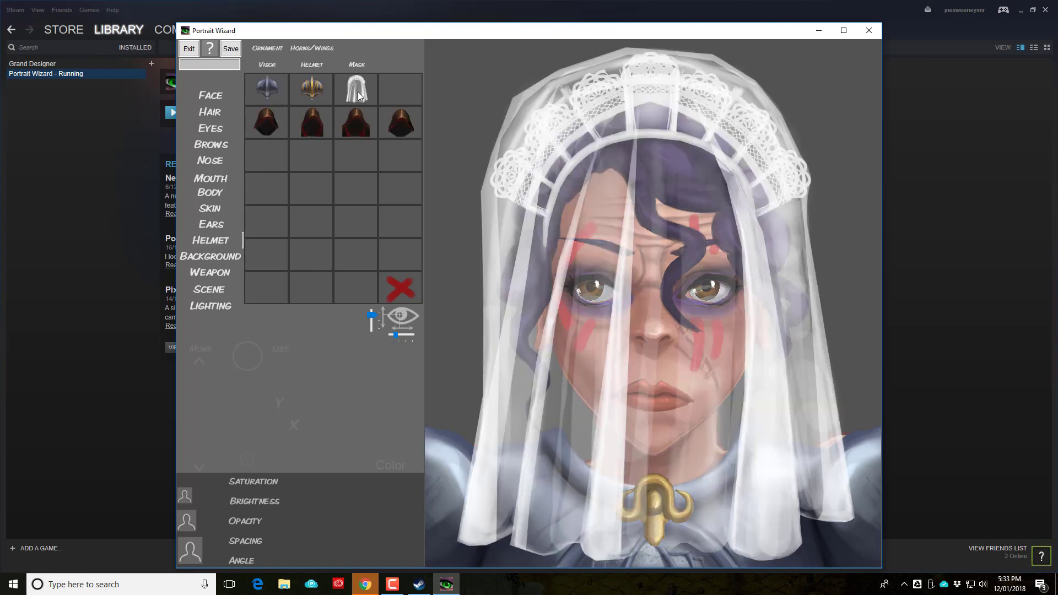
left_click(405, 133)
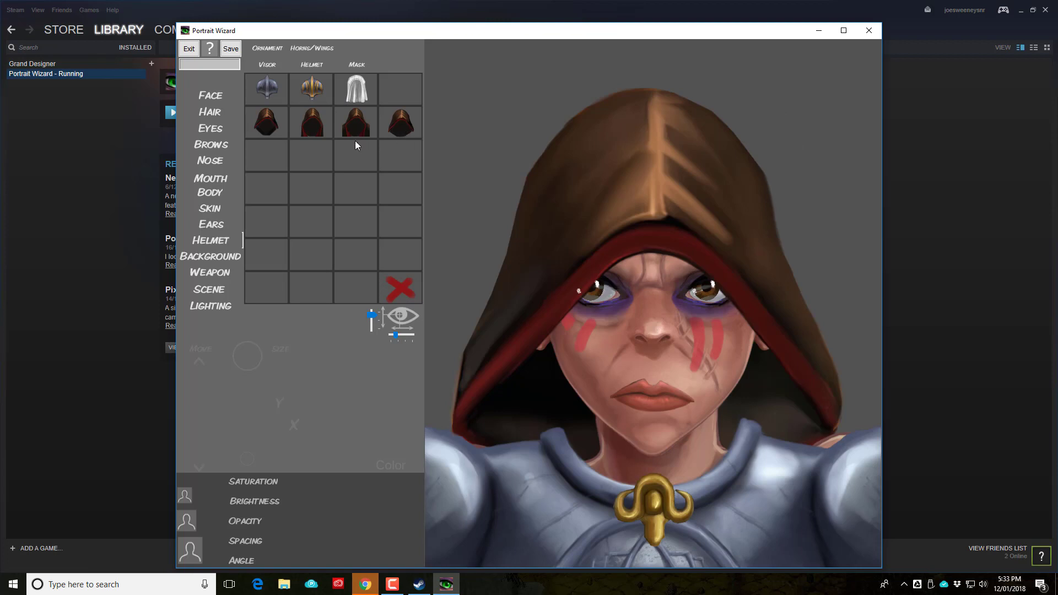
left_click(258, 127)
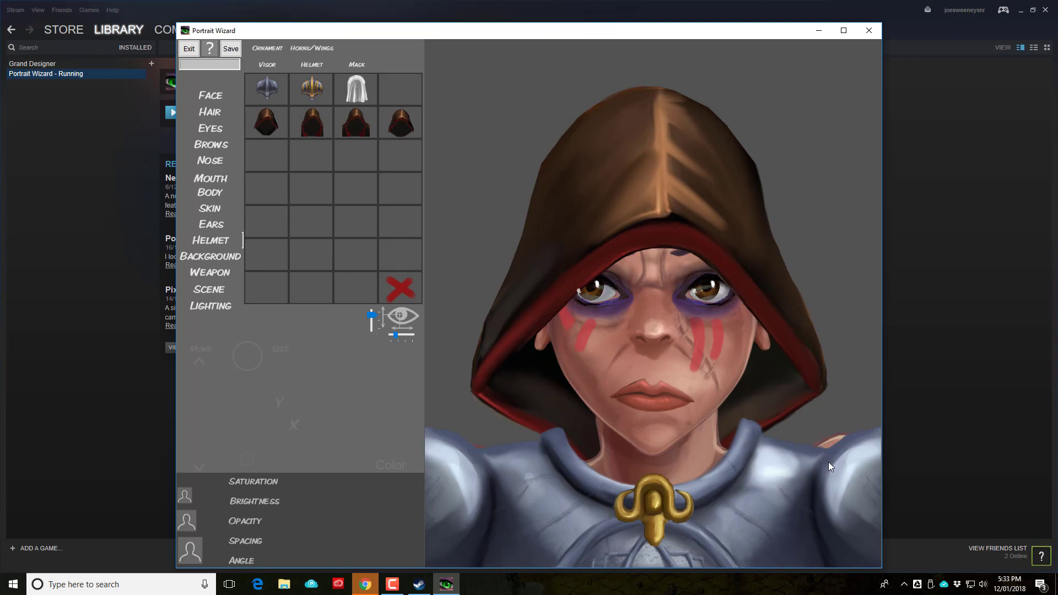
left_click(282, 96)
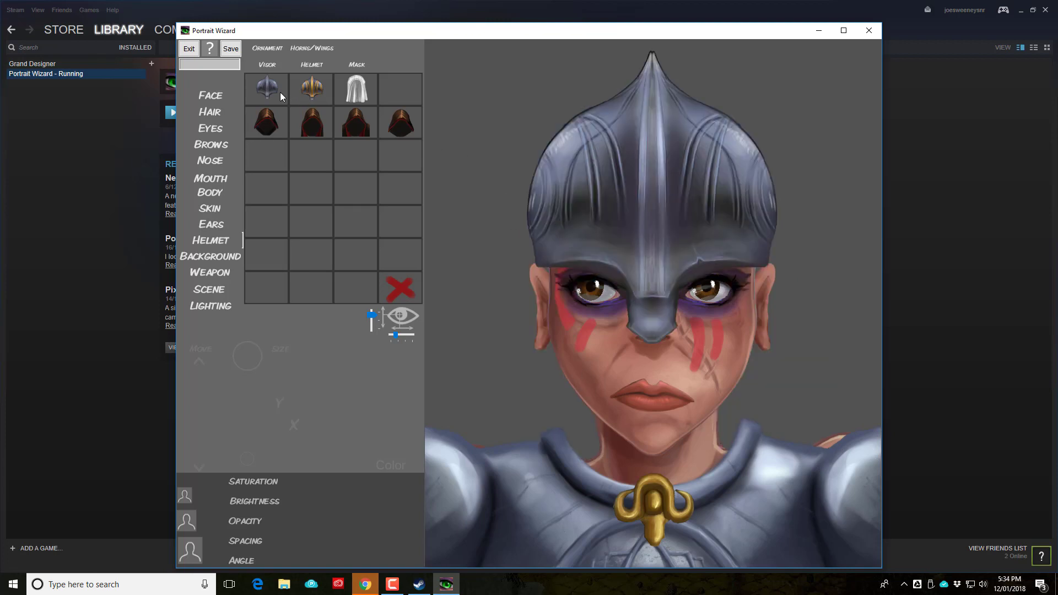
left_click(298, 91)
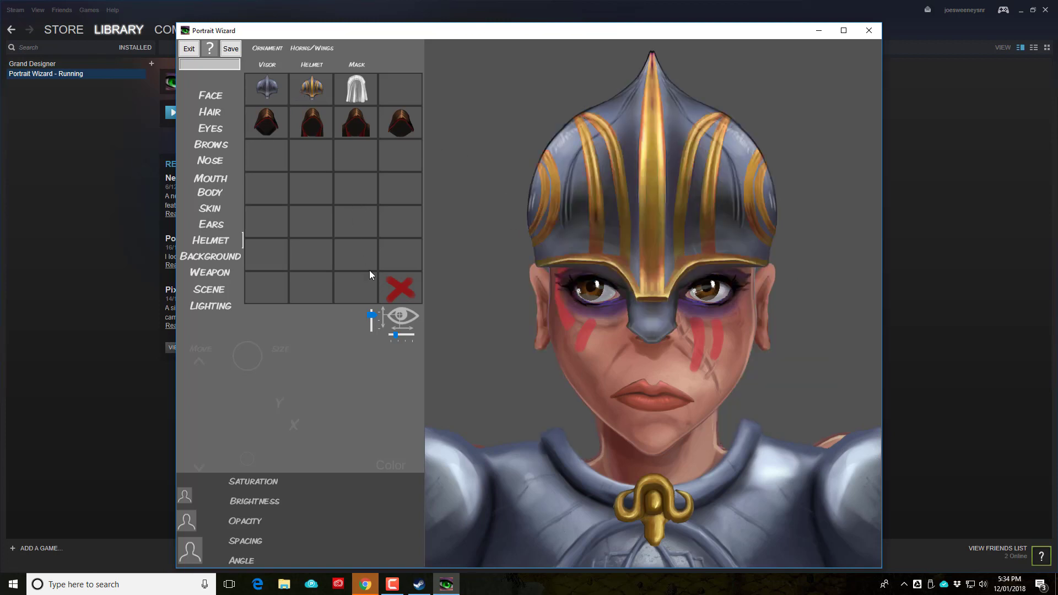
left_click(413, 292)
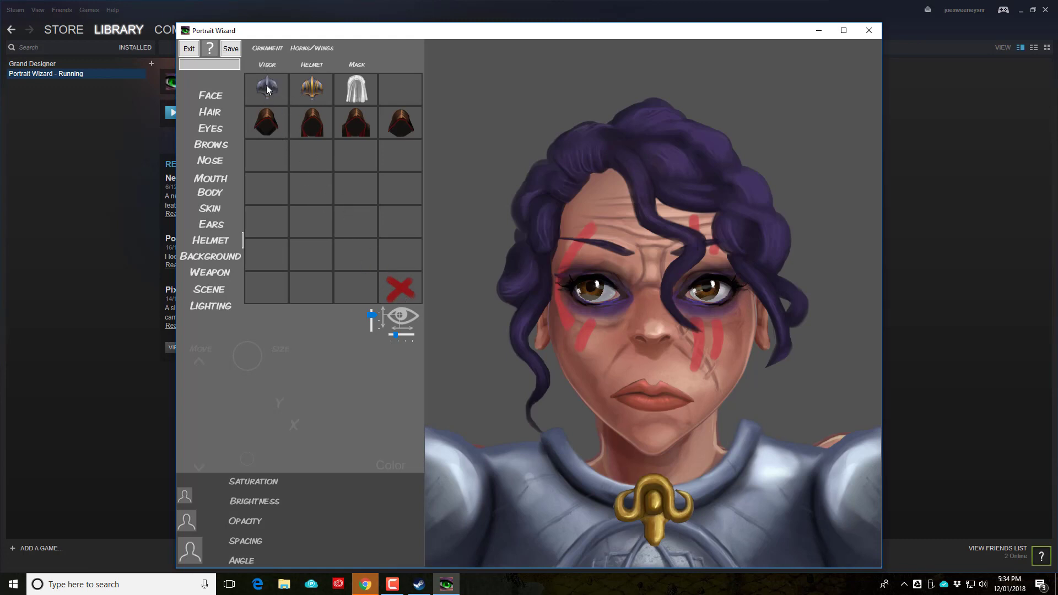
Step: Try on the cloth and several steel face masks, remove the mask, and look through the helmet and visor options
left_click(357, 65)
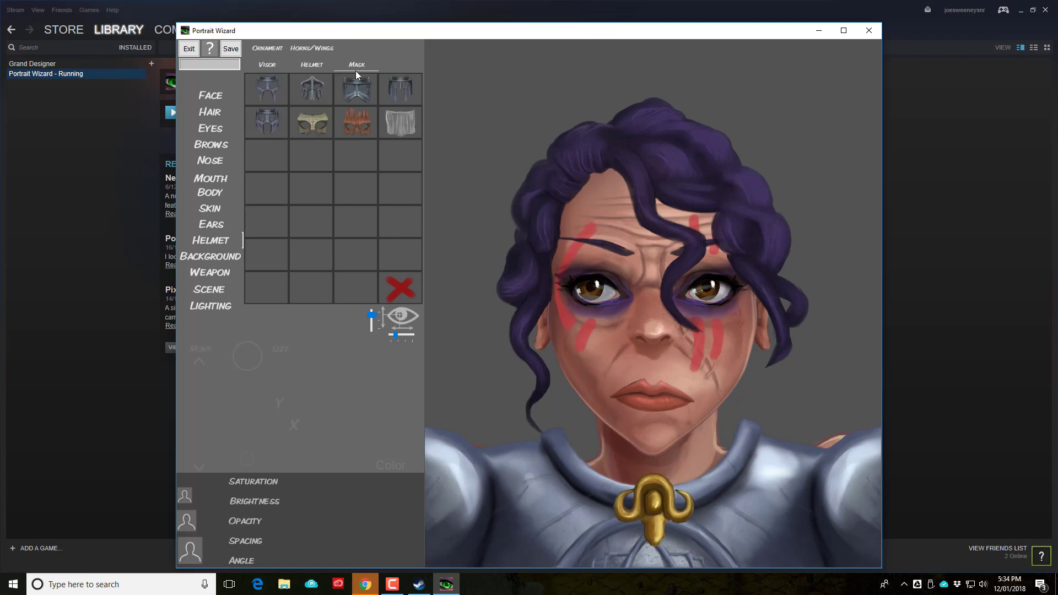
left_click(404, 131)
left_click(399, 95)
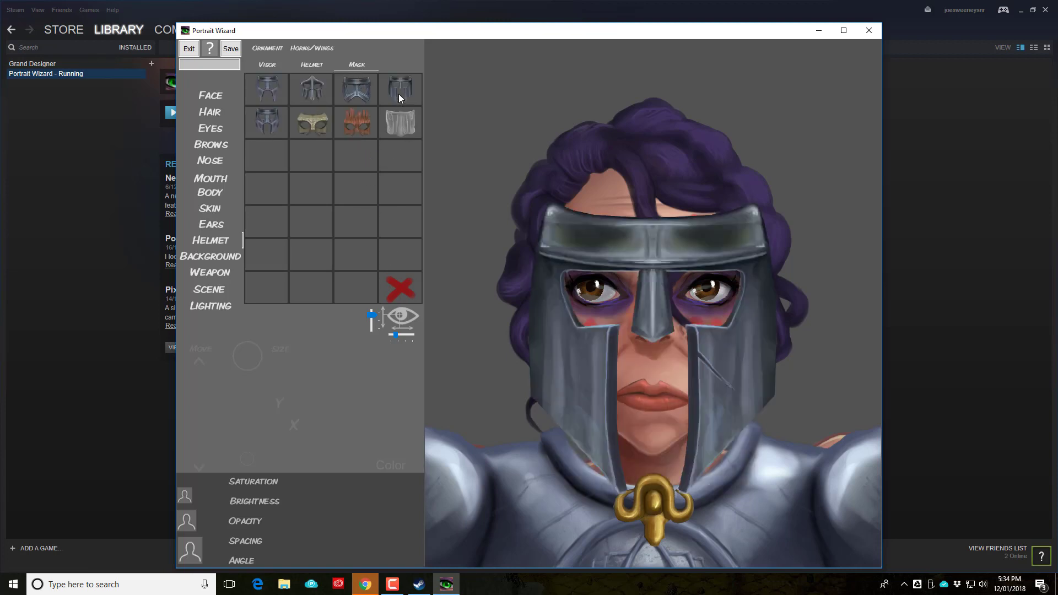
left_click(312, 88)
left_click(267, 88)
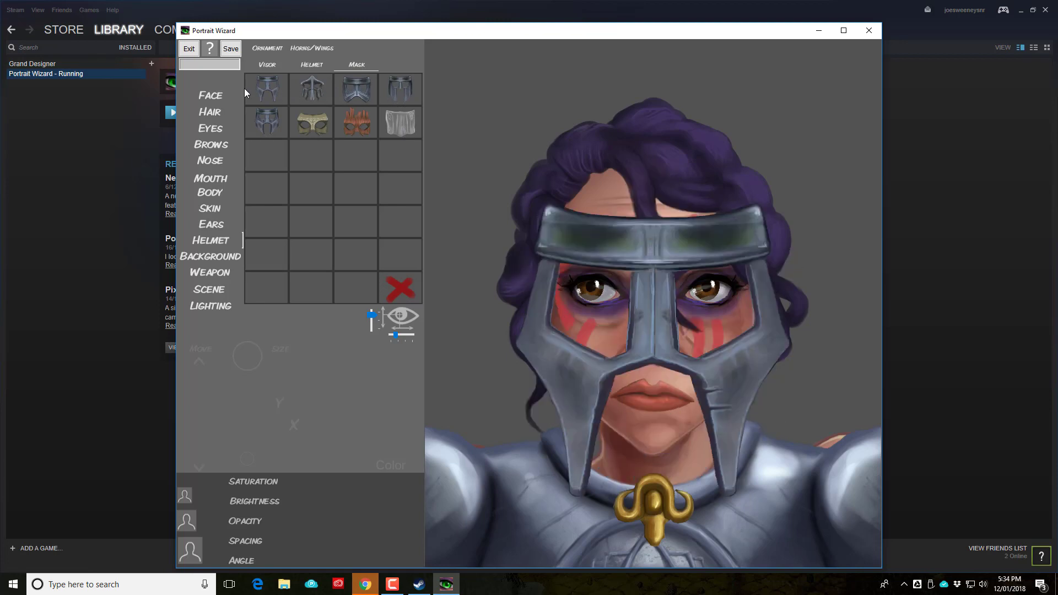
left_click(246, 138)
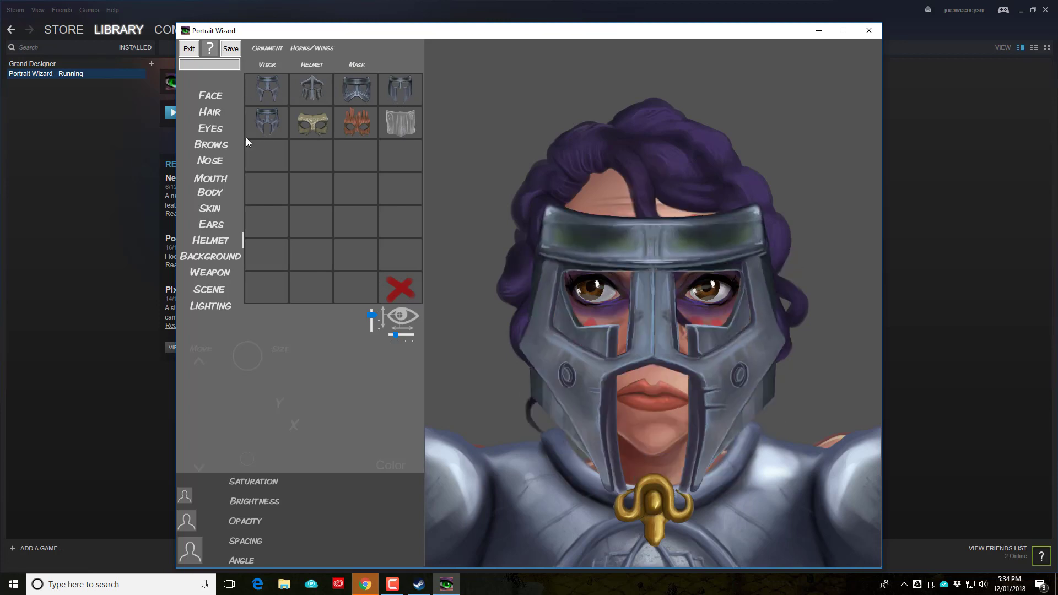
left_click(383, 279)
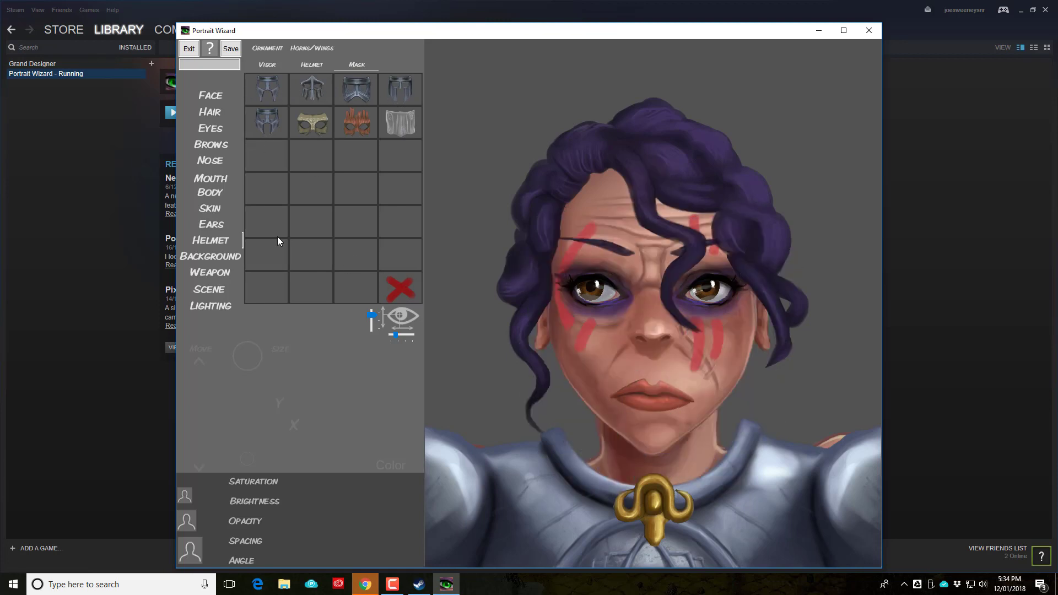
left_click(311, 68)
left_click(269, 66)
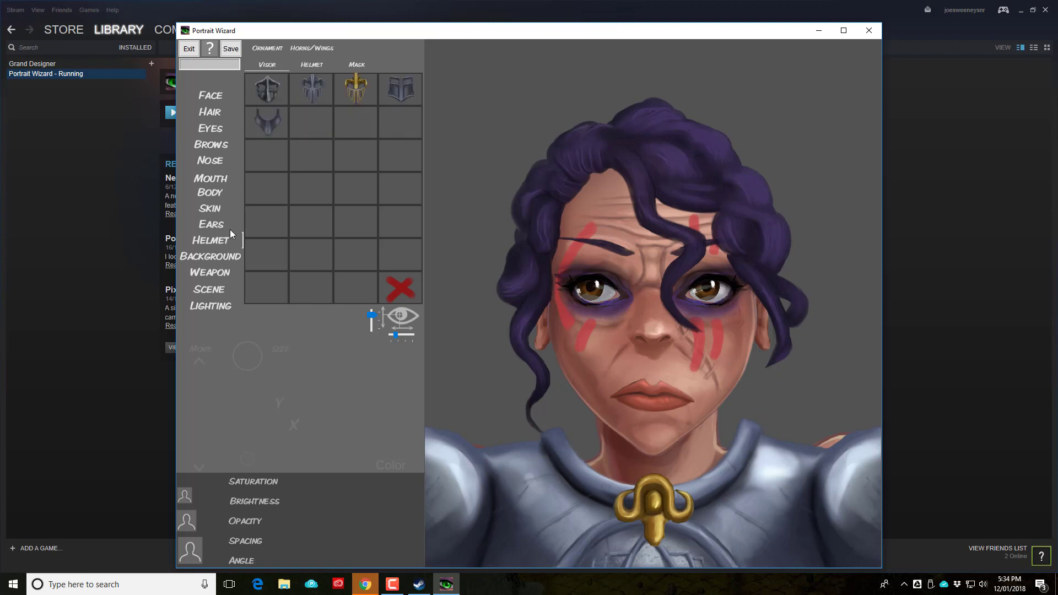
Step: Preview first-page backgrounds such as Light5, Glow, Dark2, Basic2, Light1, Dungeon, Clowdy, City1 and Moon behind the portrait
left_click(217, 258)
left_click(306, 224)
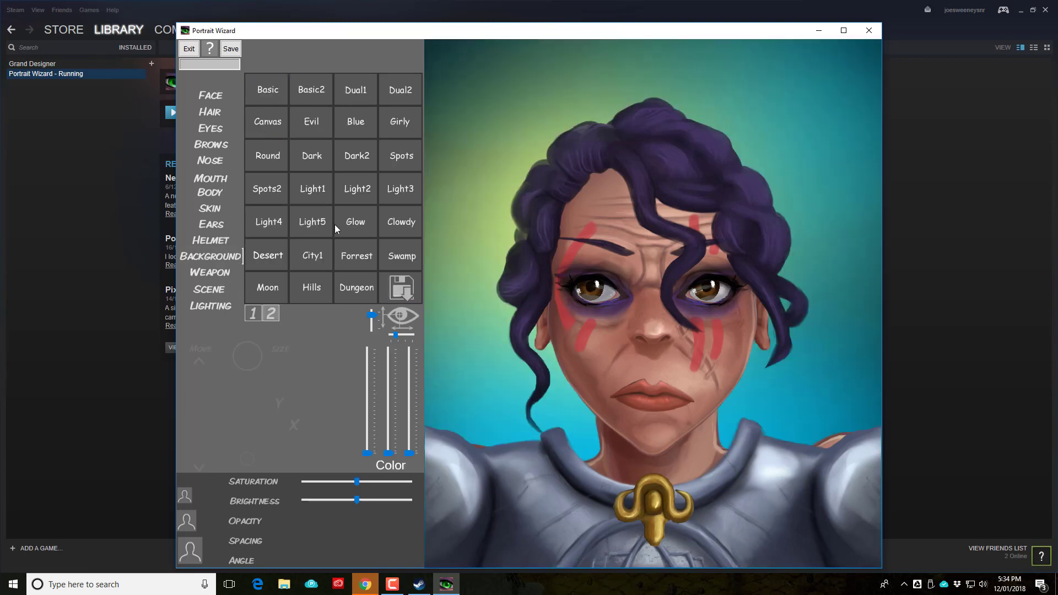
left_click(345, 224)
left_click(345, 148)
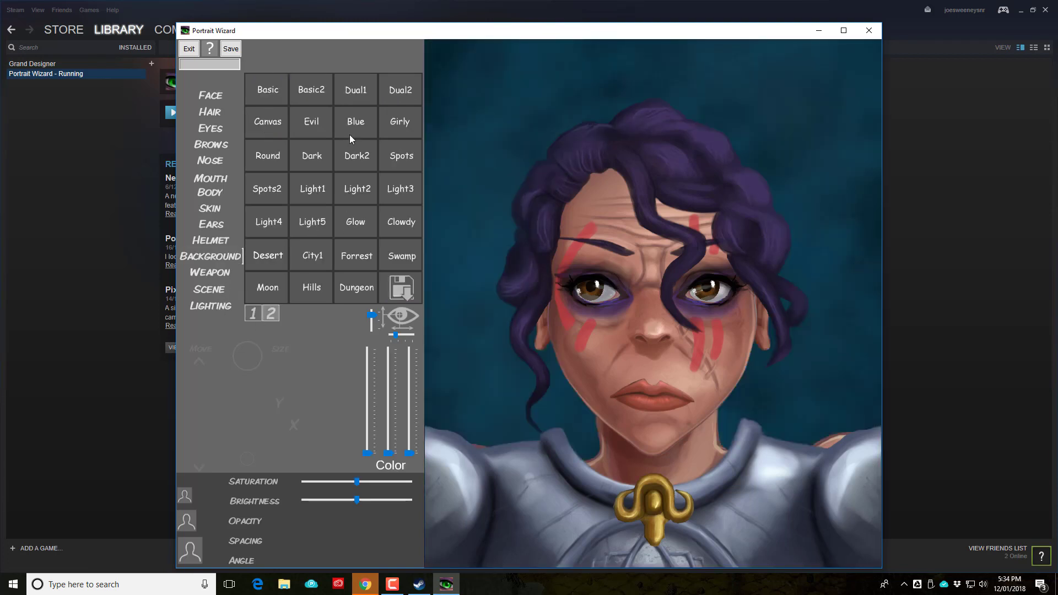
left_click(391, 88)
left_click(366, 87)
left_click(297, 88)
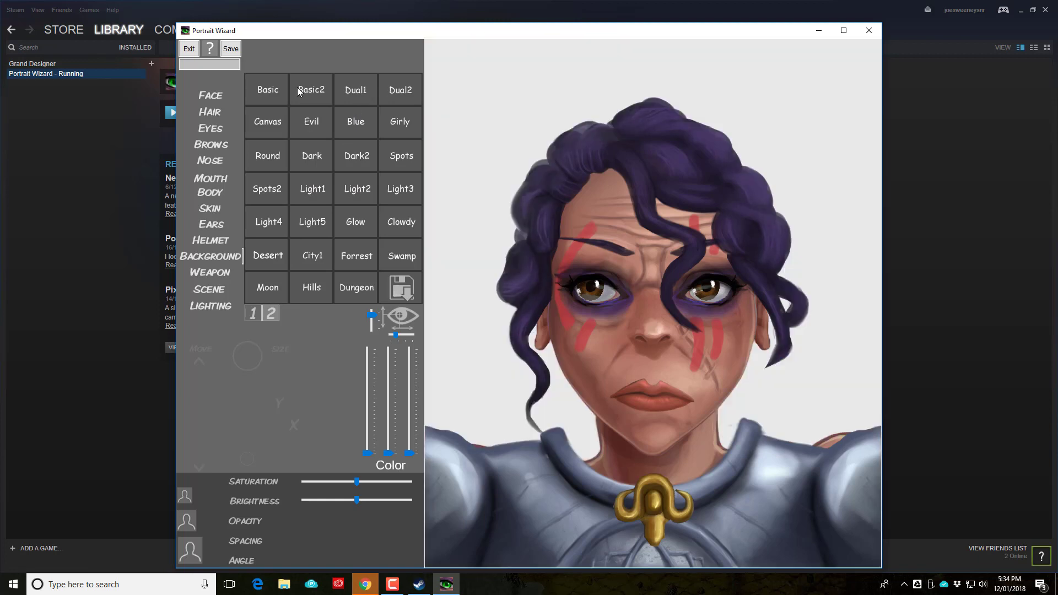
left_click(316, 190)
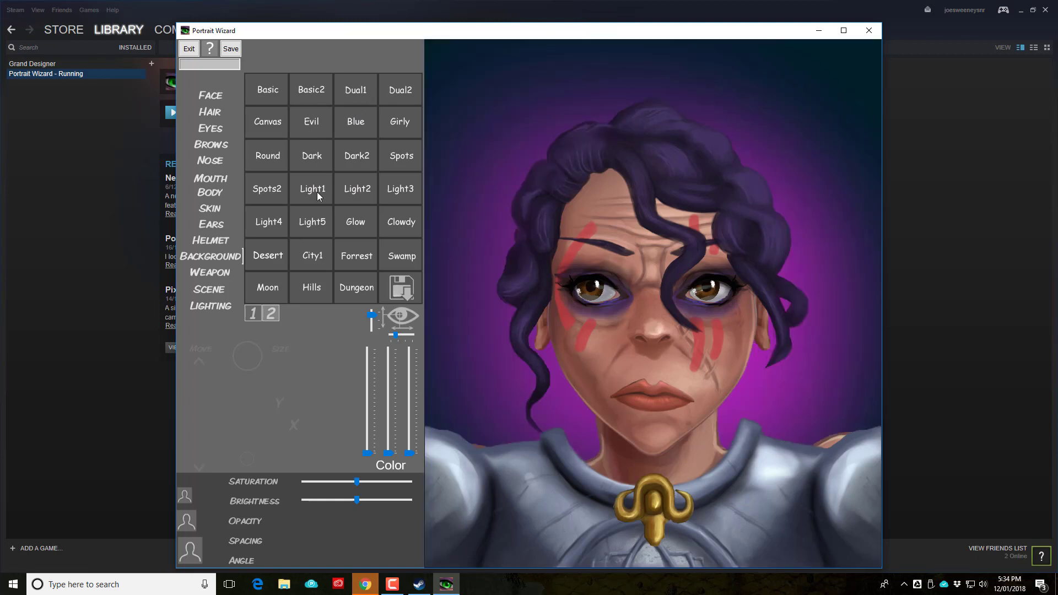
left_click(358, 293)
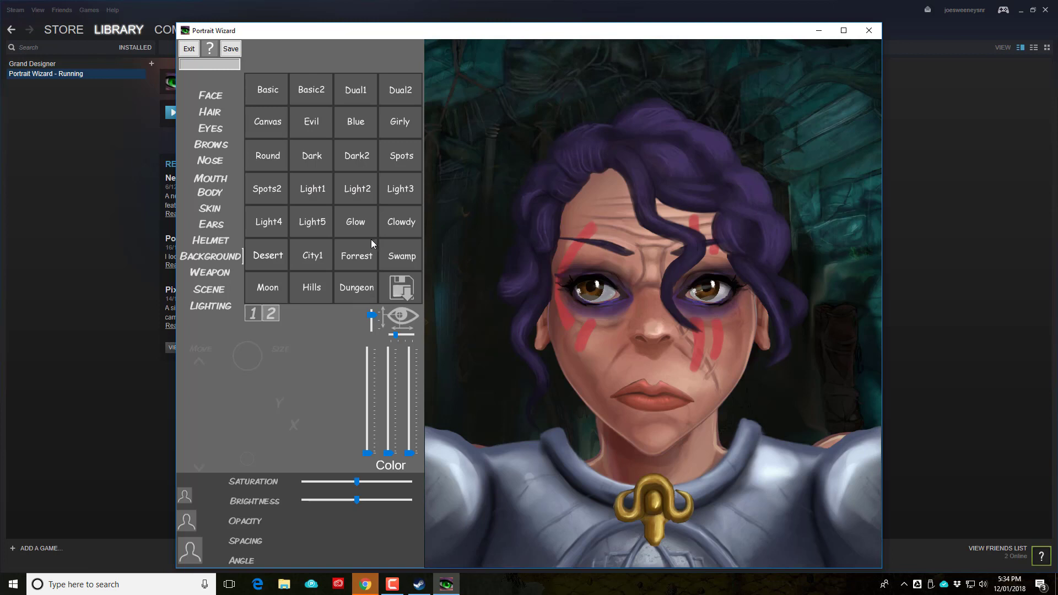
left_click(397, 223)
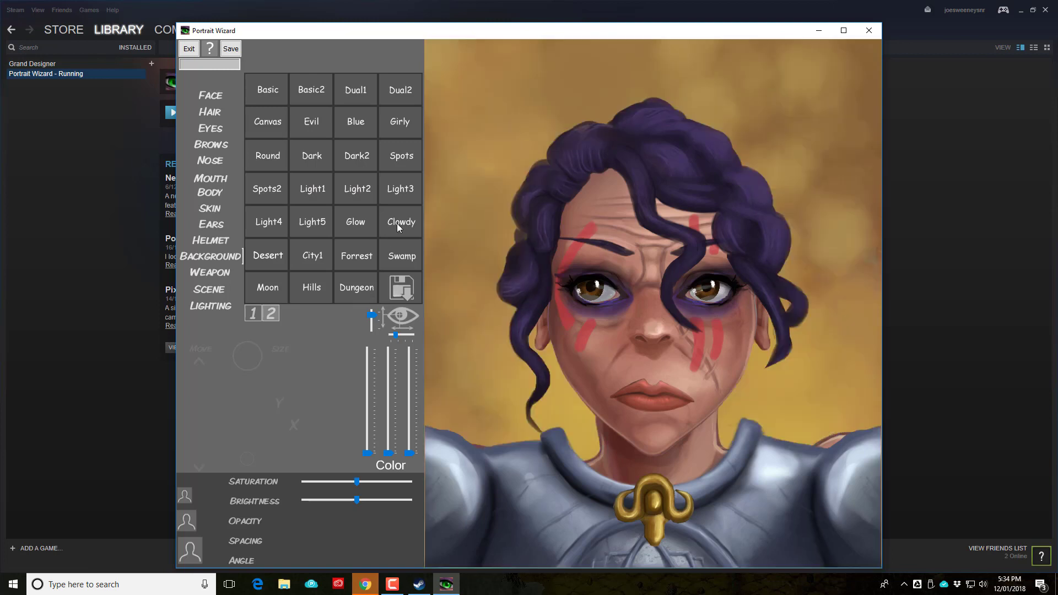
left_click(313, 266)
left_click(284, 279)
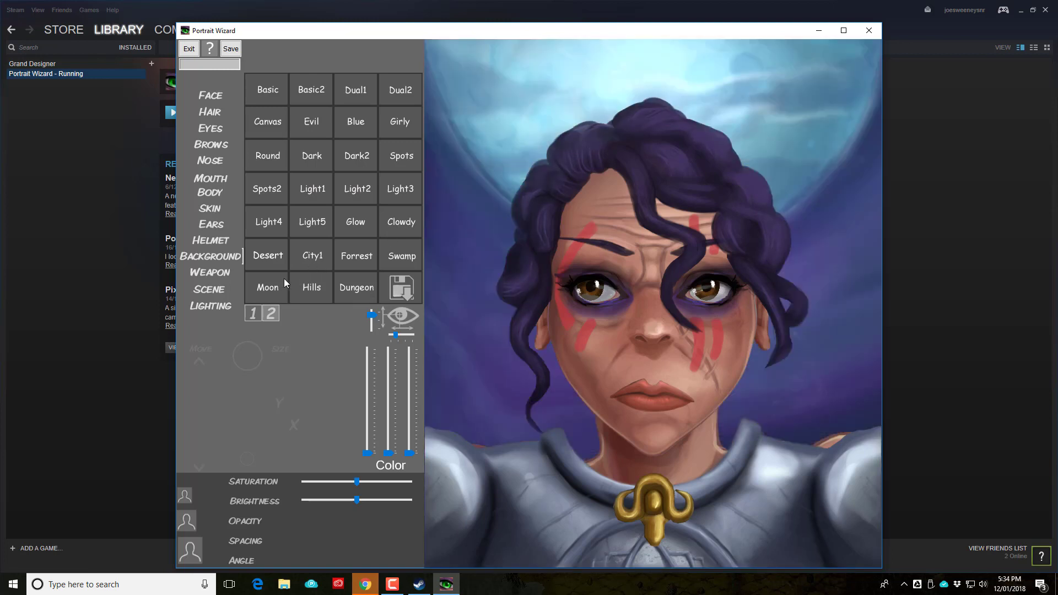
Step: Compare the Ice, City 3, Wings 3 and Wings 4 backgrounds from the second page and apply Darkwood
left_click(273, 312)
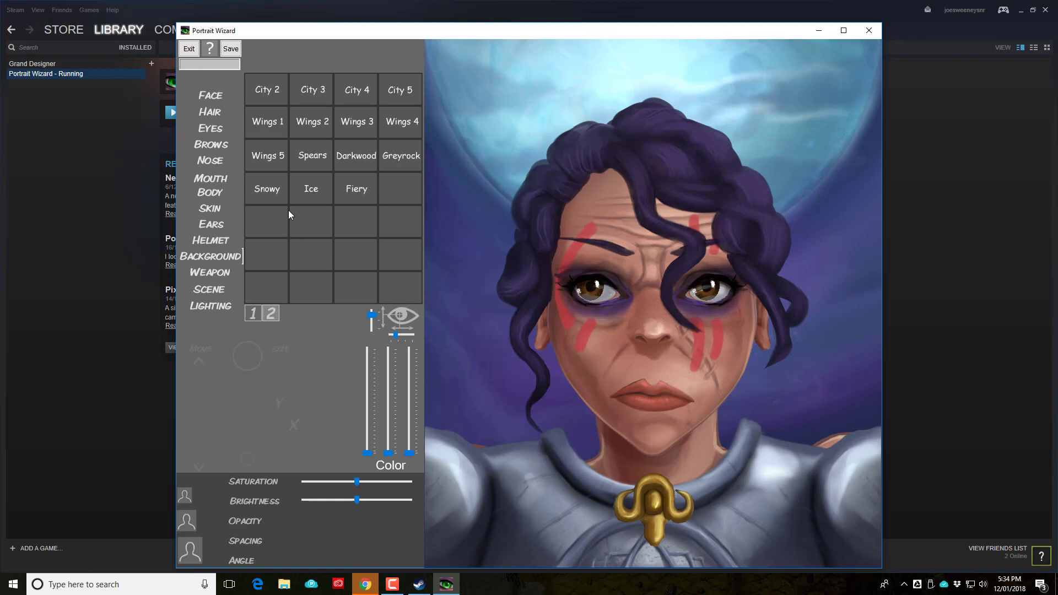
left_click(303, 188)
left_click(310, 103)
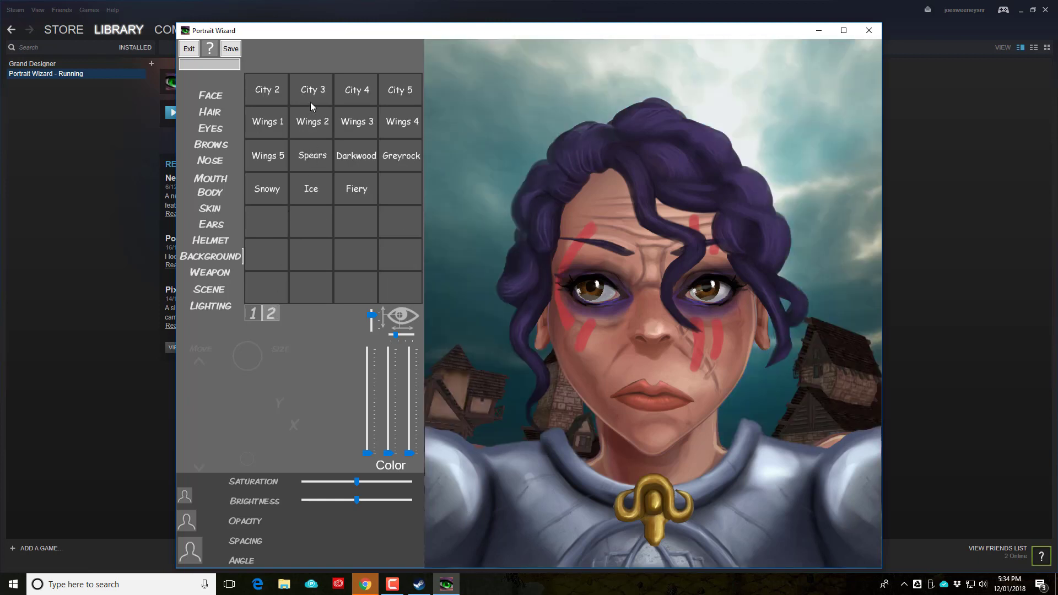
left_click(371, 122)
left_click(394, 122)
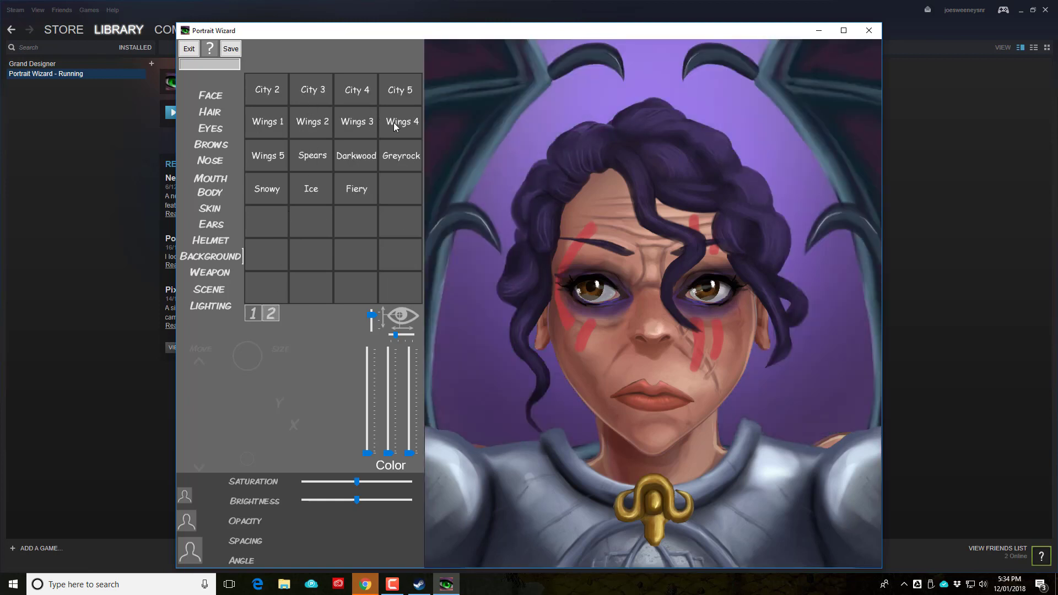
left_click(372, 160)
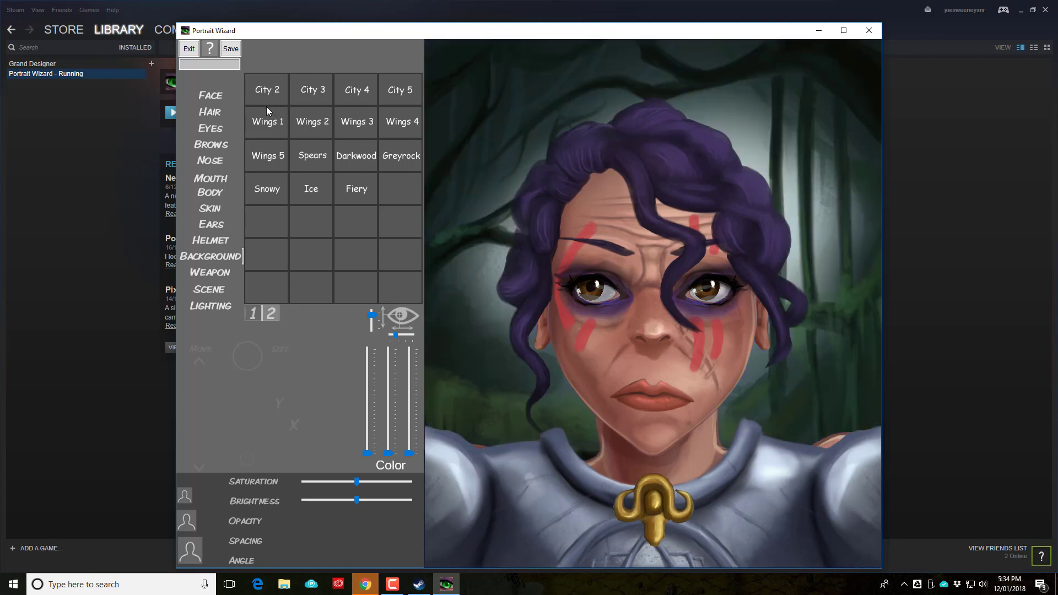
Step: Compare the flaming hands, ice magic and back-worn axe, and apply the sword held across the chest, third in the fourth row
left_click(216, 273)
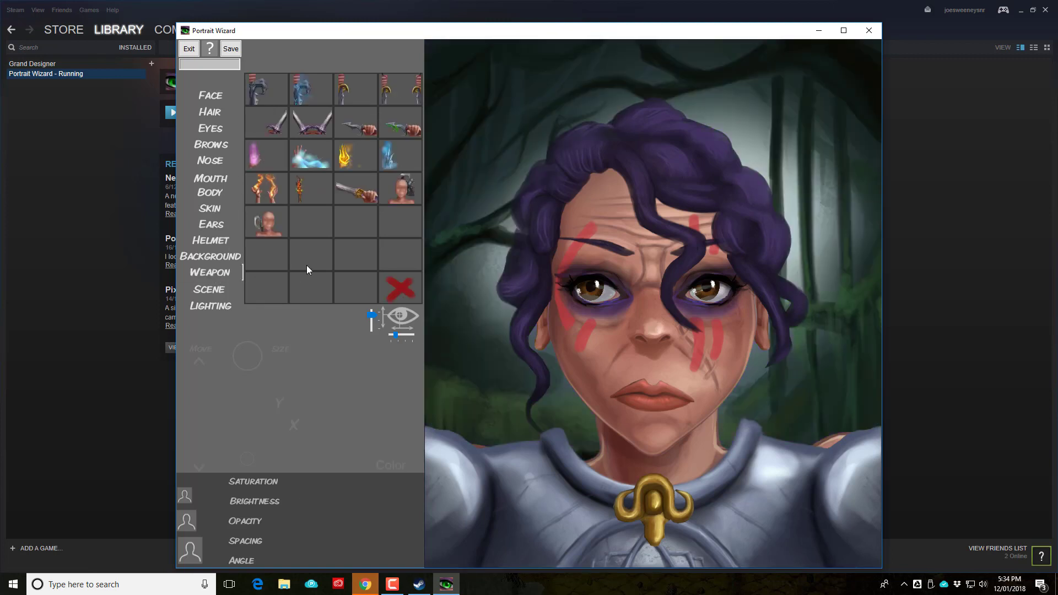
left_click(276, 203)
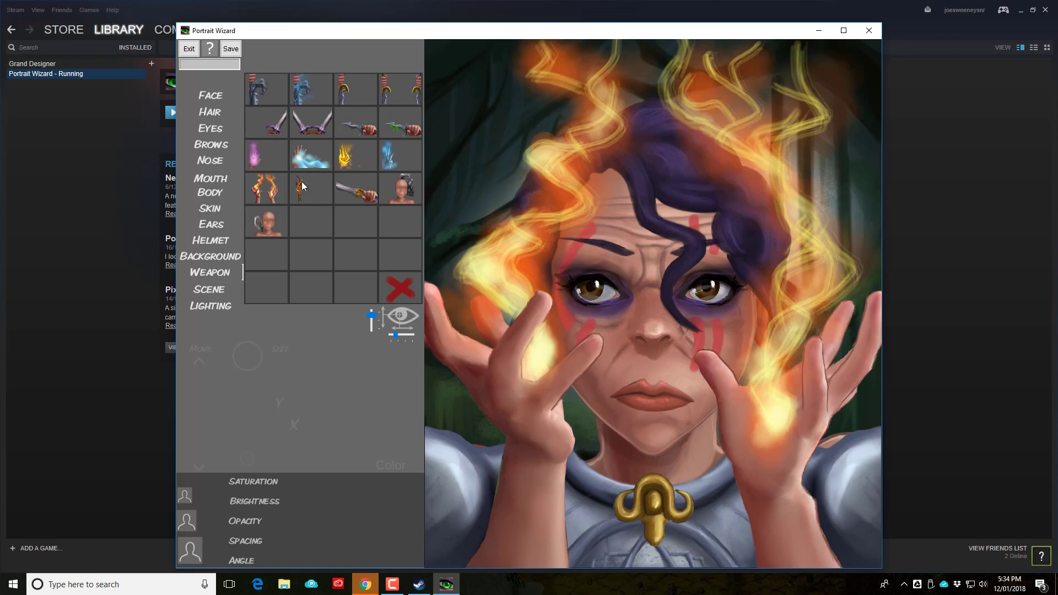
left_click(306, 162)
left_click(349, 192)
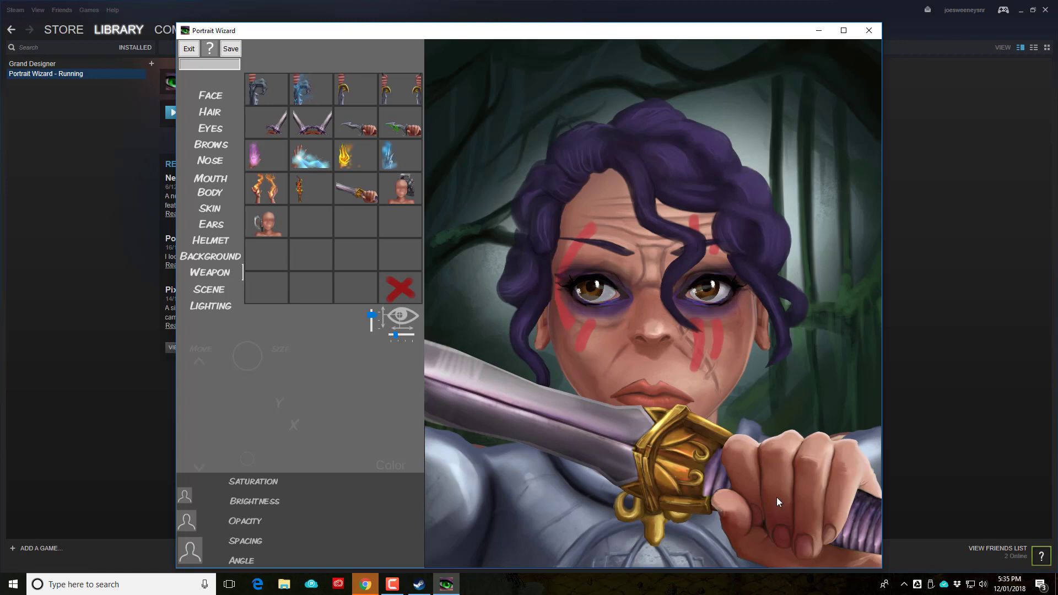
left_click(405, 193)
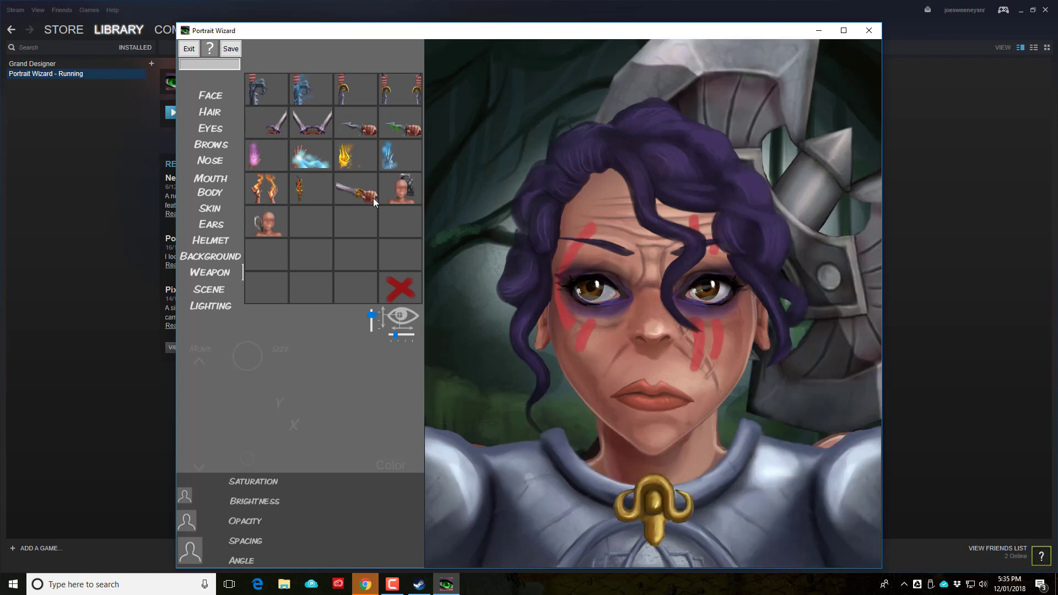
left_click(360, 199)
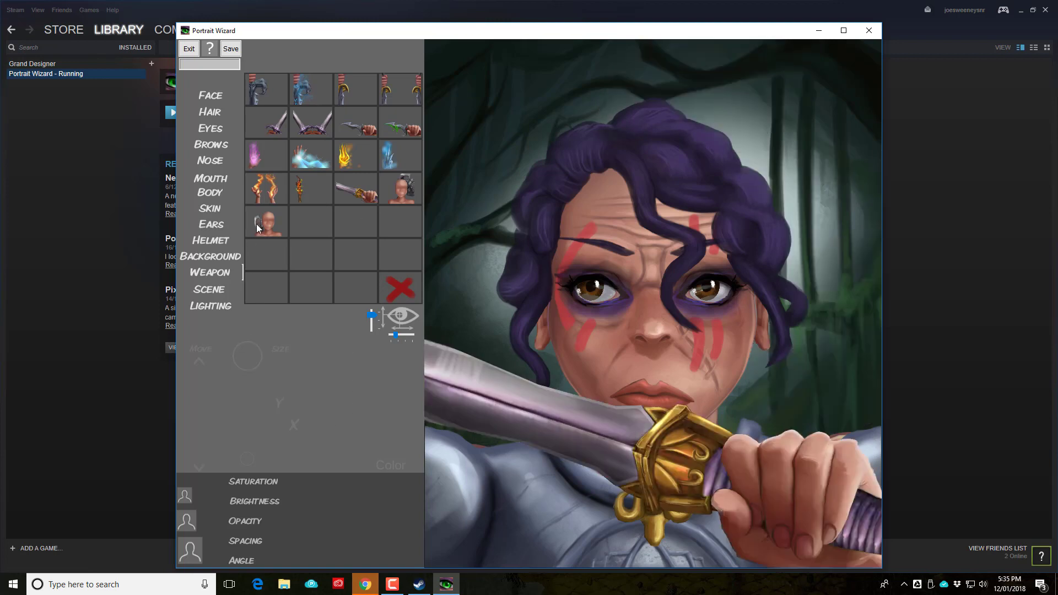
Step: Compare scene effects including Bright2, Sparks, Dark3, Sand, Shadow2, Color, Leafy, Sepia and Bright, and apply Leafy2
left_click(220, 290)
left_click(275, 192)
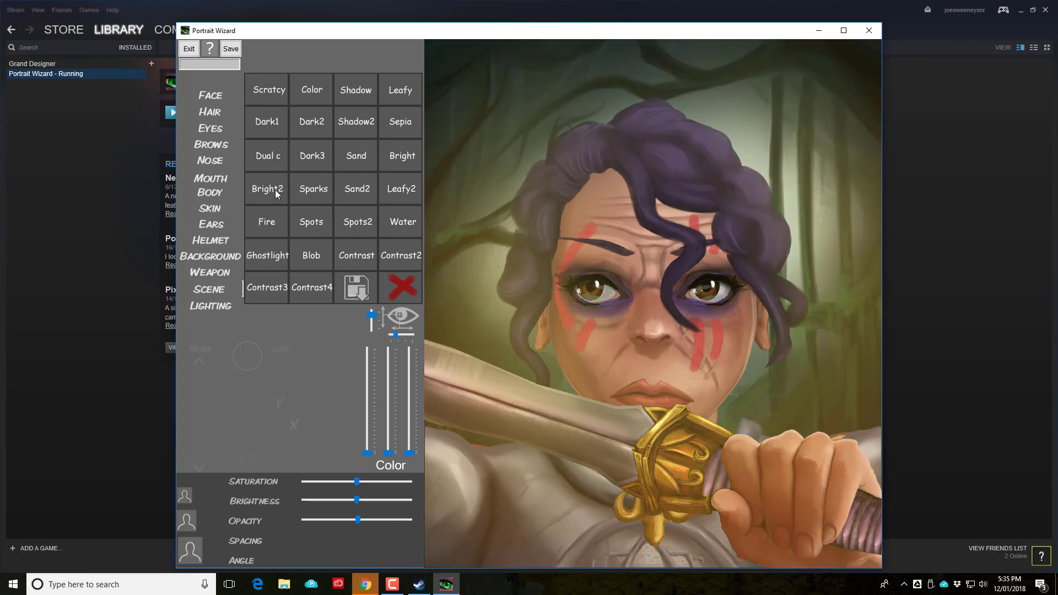
left_click(310, 191)
left_click(334, 148)
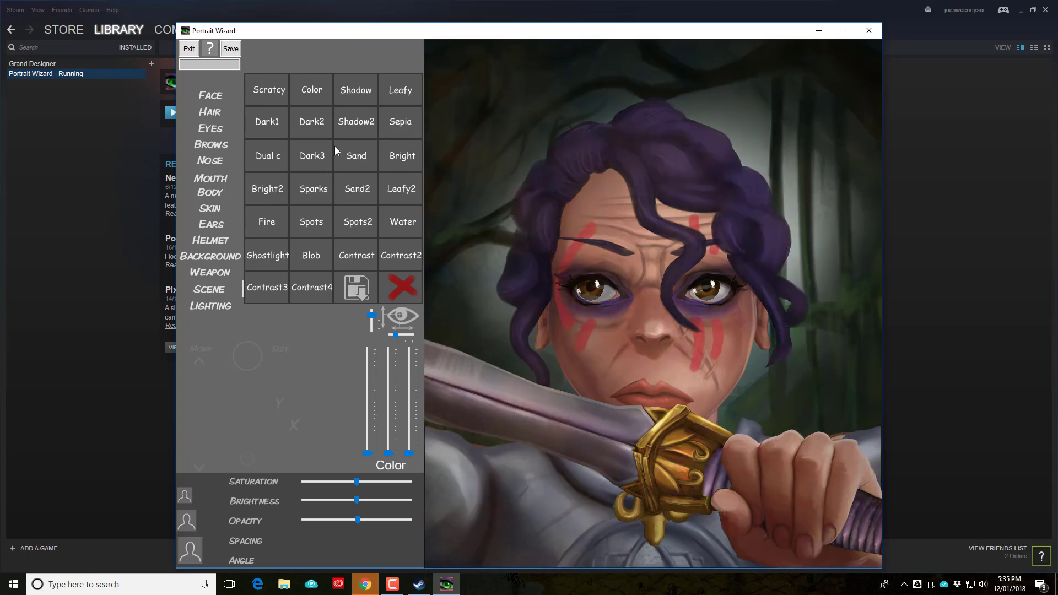
left_click(352, 154)
left_click(349, 131)
left_click(323, 91)
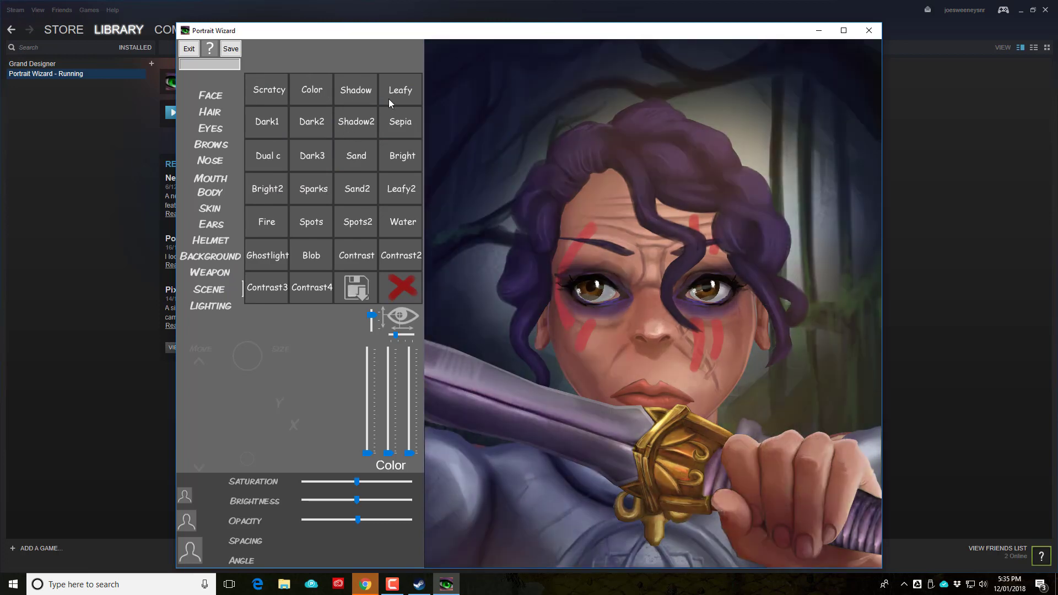
left_click(388, 98)
left_click(403, 130)
left_click(406, 161)
left_click(406, 199)
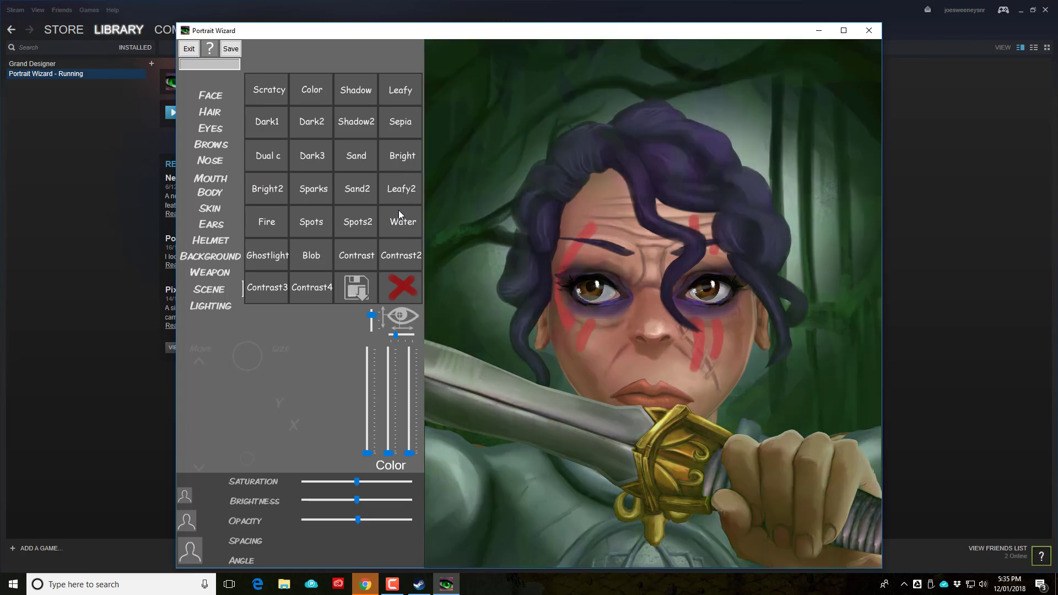
Step: Compare the Spots, Contrast, Contrast2, Contrast3, Contrast4 and Scratcy scene effects on the portrait, and remove the scene effect
left_click(309, 223)
left_click(393, 259)
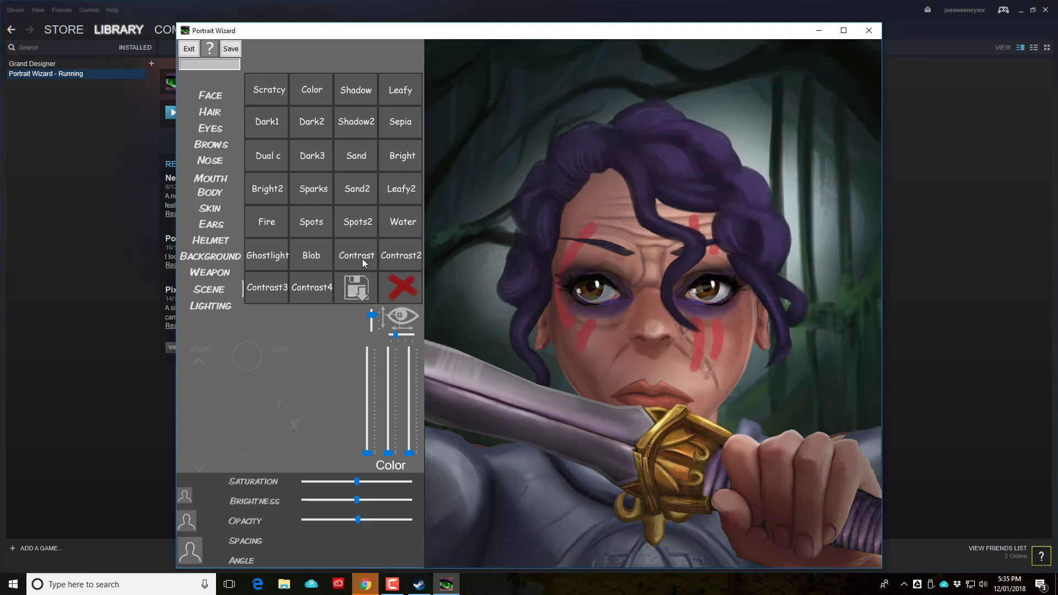
left_click(355, 258)
left_click(402, 257)
left_click(303, 291)
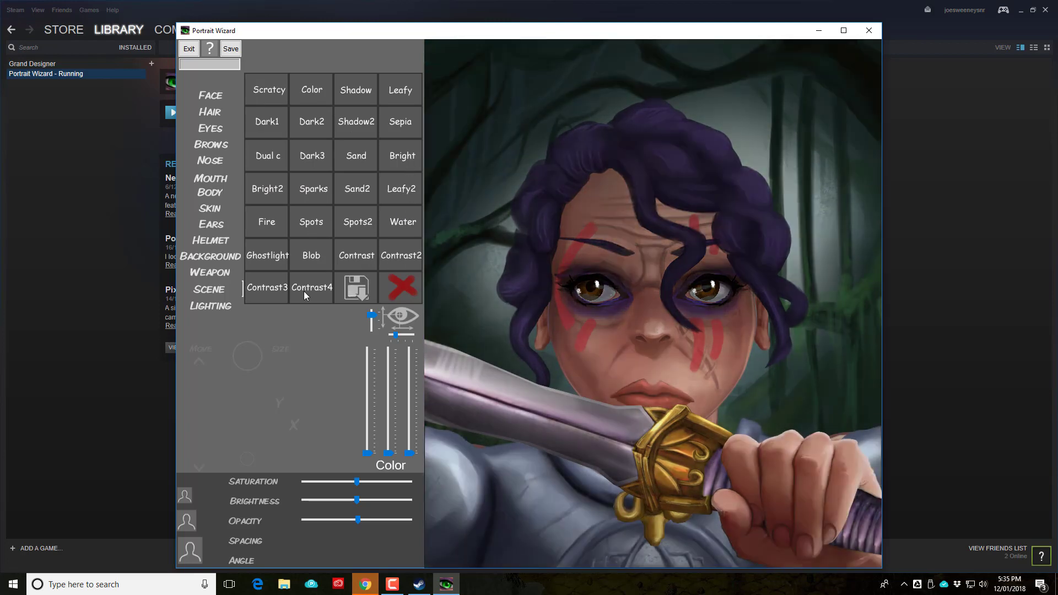
left_click(264, 291)
left_click(269, 98)
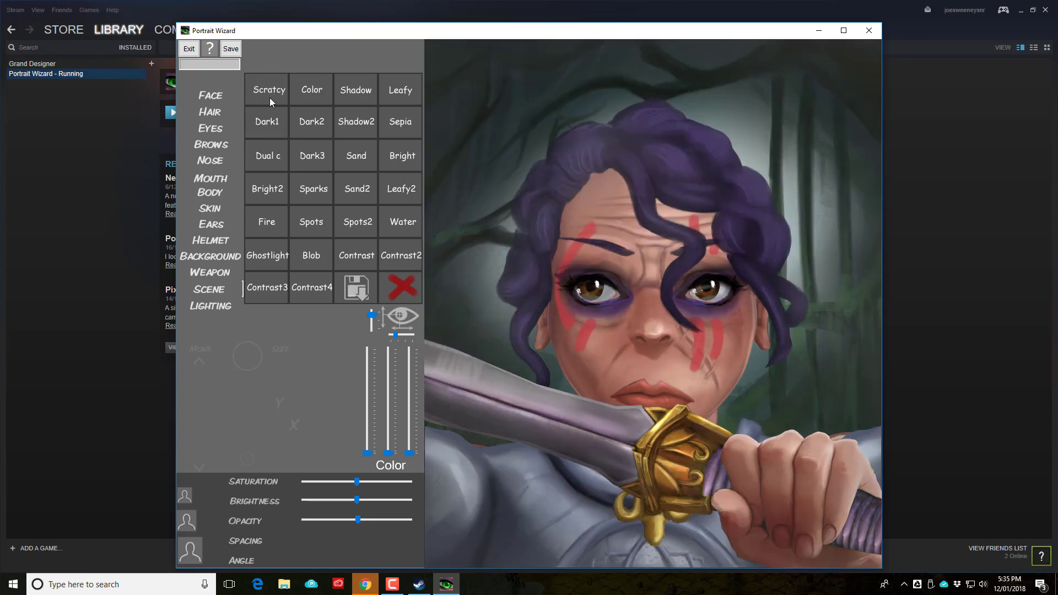
left_click(407, 289)
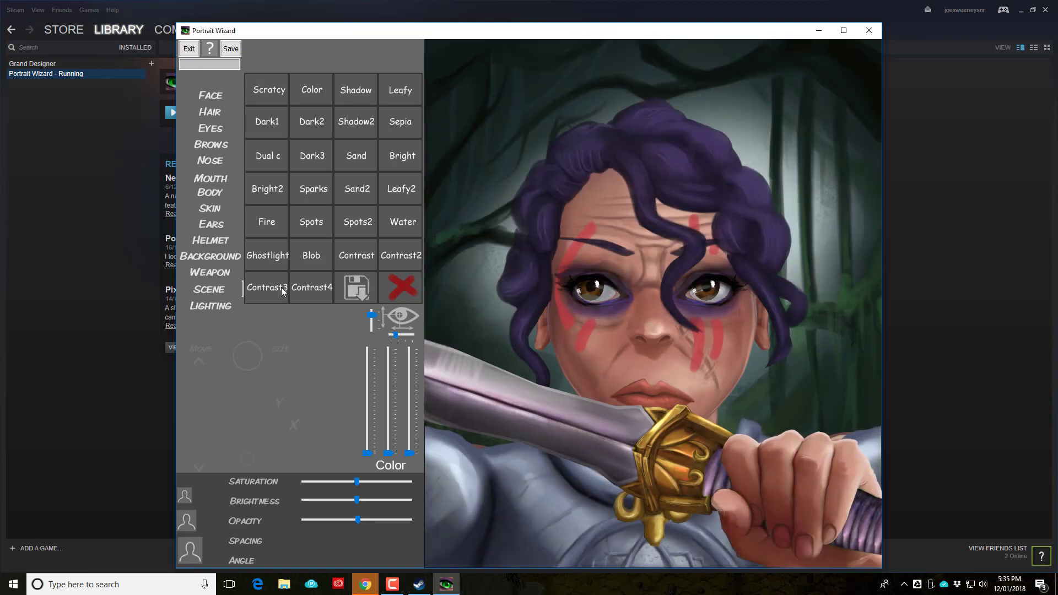
Step: Try lighting areas on both cheeks, the nose and the forehead, turning all lights off after the tests
left_click(213, 310)
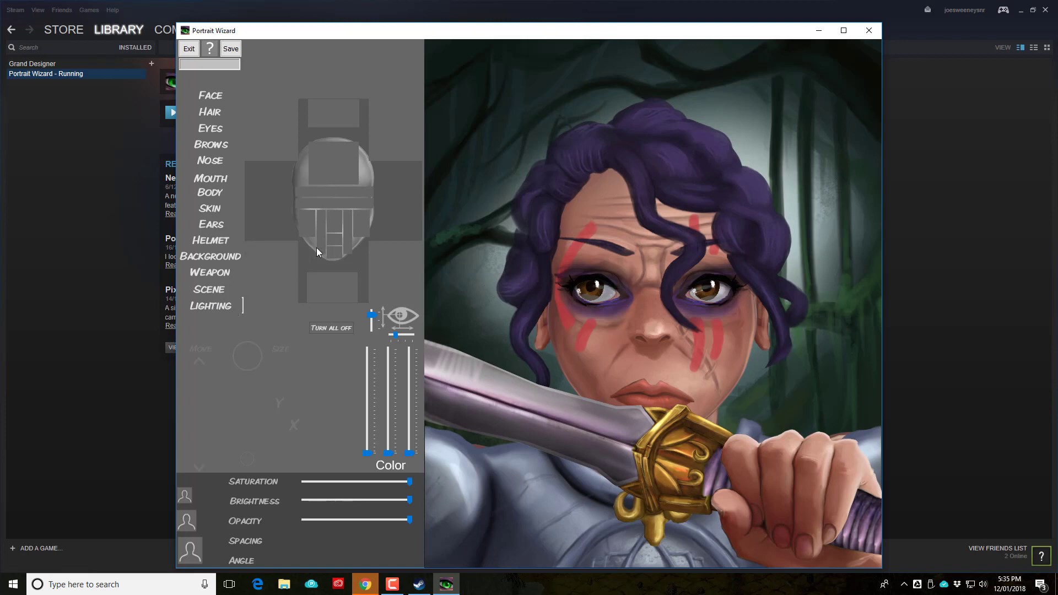
left_click(356, 220)
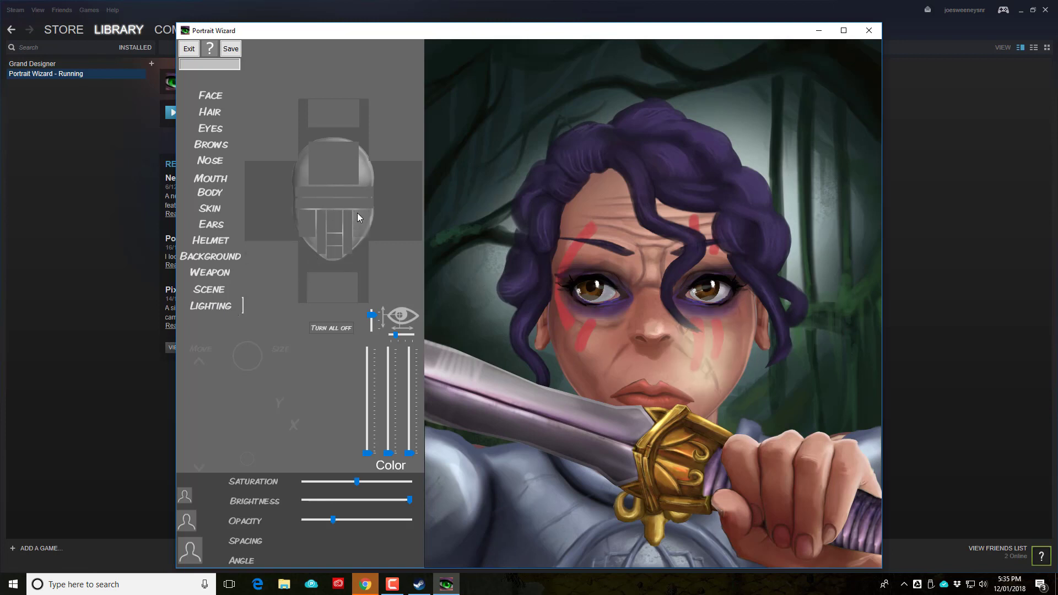
left_click(313, 227)
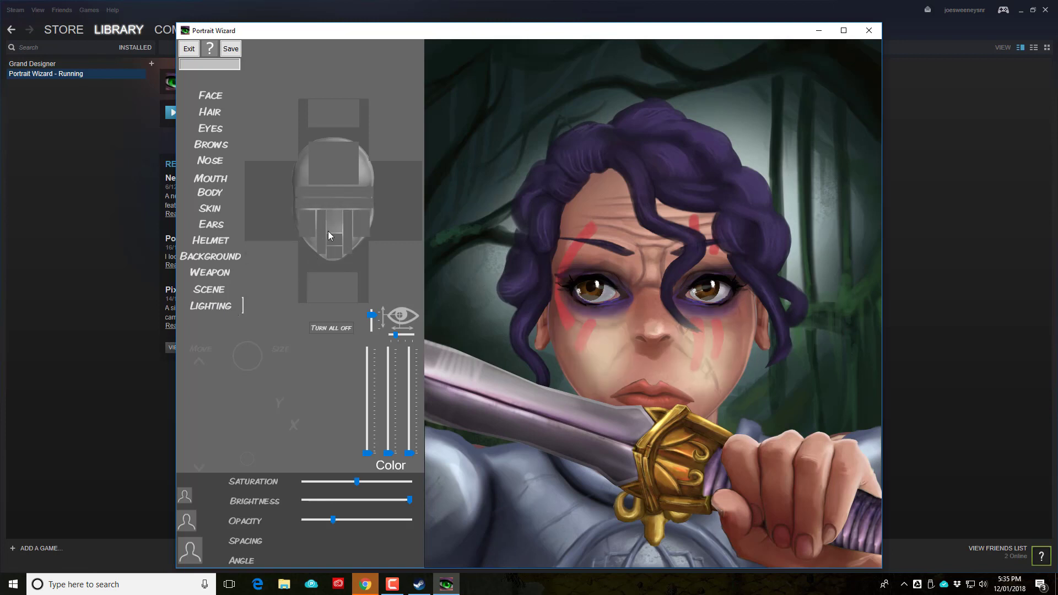
left_click(330, 247)
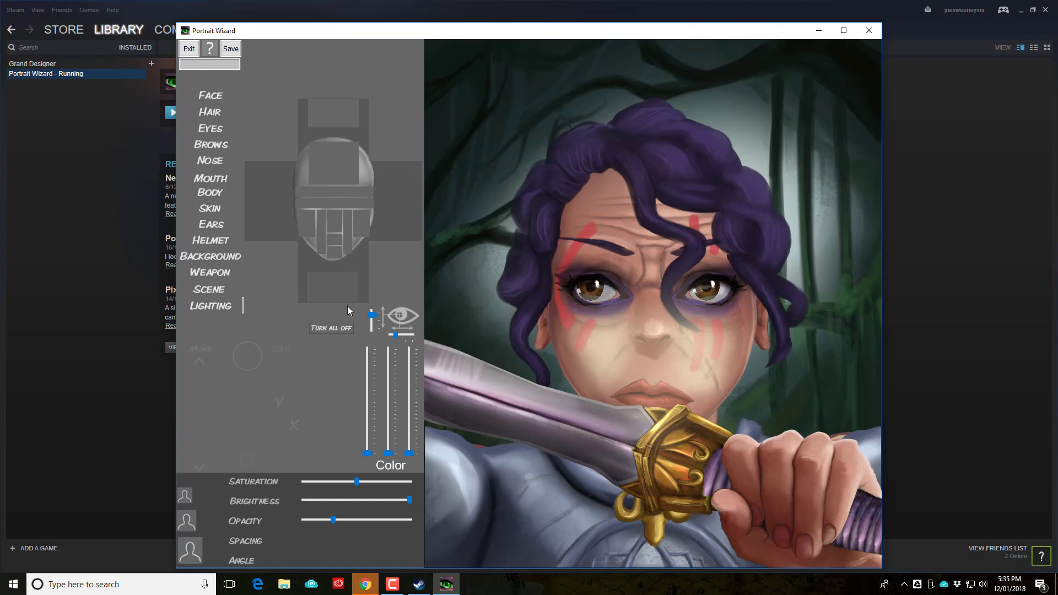
left_click(338, 328)
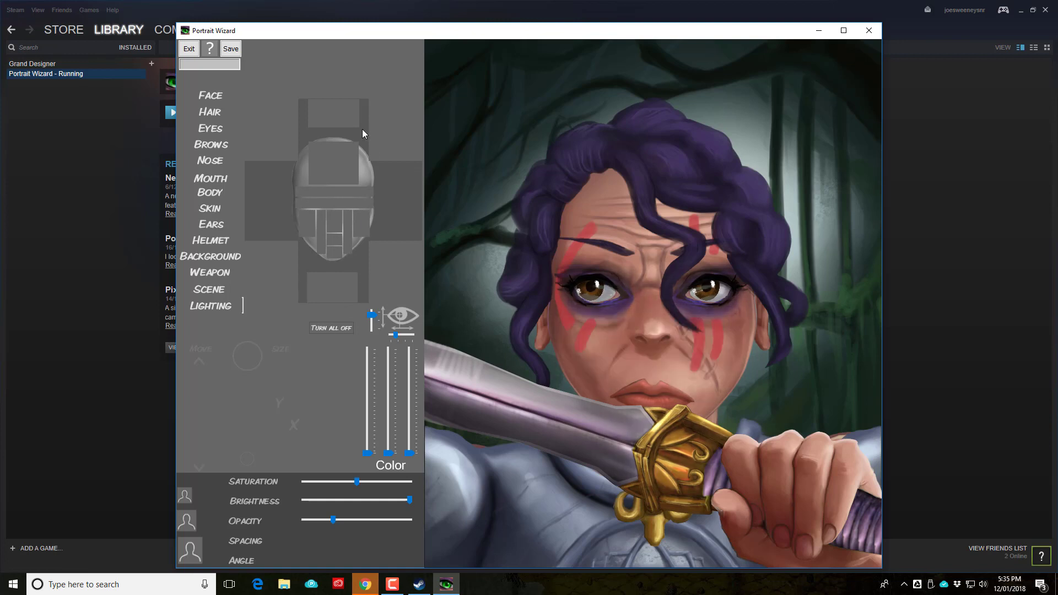
left_click(339, 149)
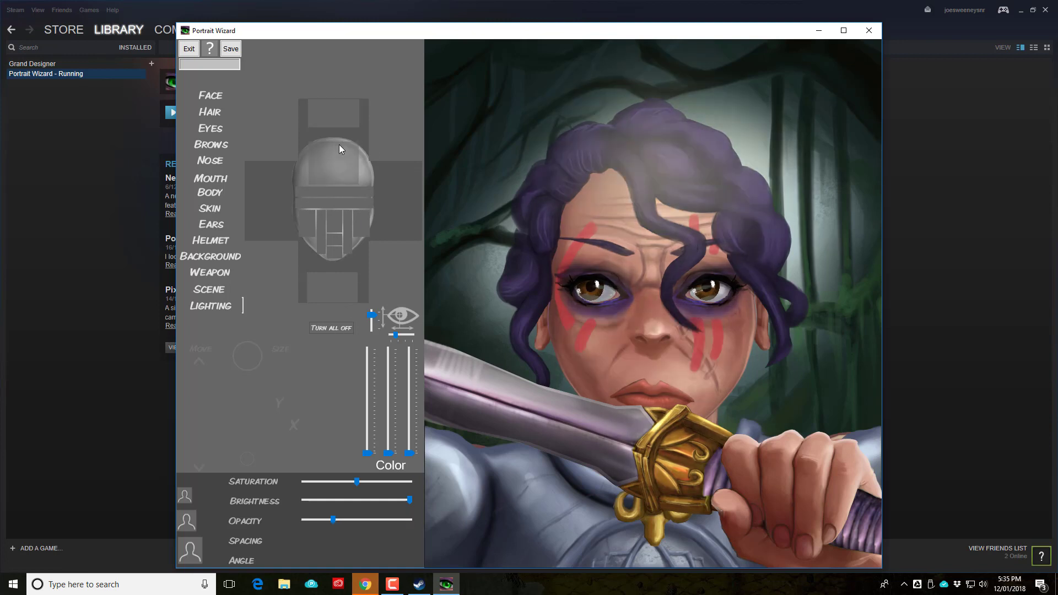
left_click(338, 328)
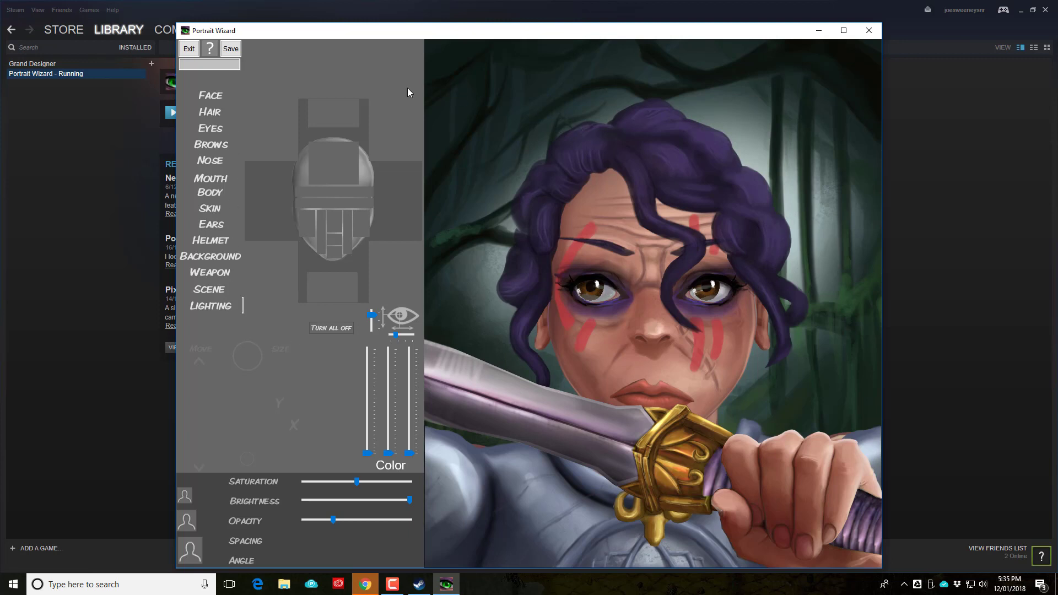
Step: Name the portrait "Melinda the Brav" and save it
left_click(229, 50)
left_click(213, 65)
type("Melinda the Brav")
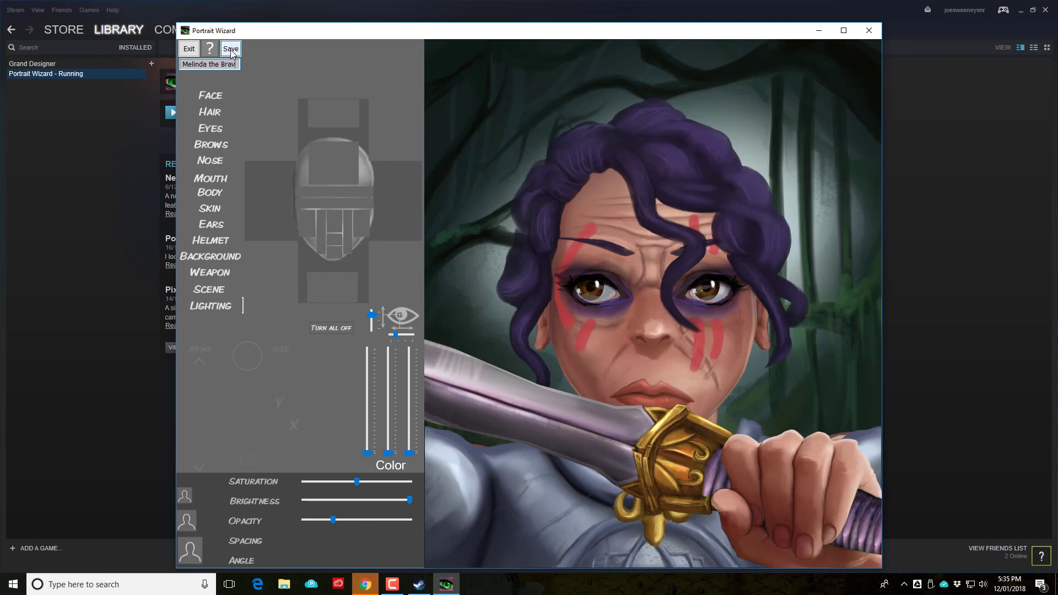
left_click(231, 51)
Step: Read the built-in help to check which folder saved portraits go into, and close it
left_click(211, 52)
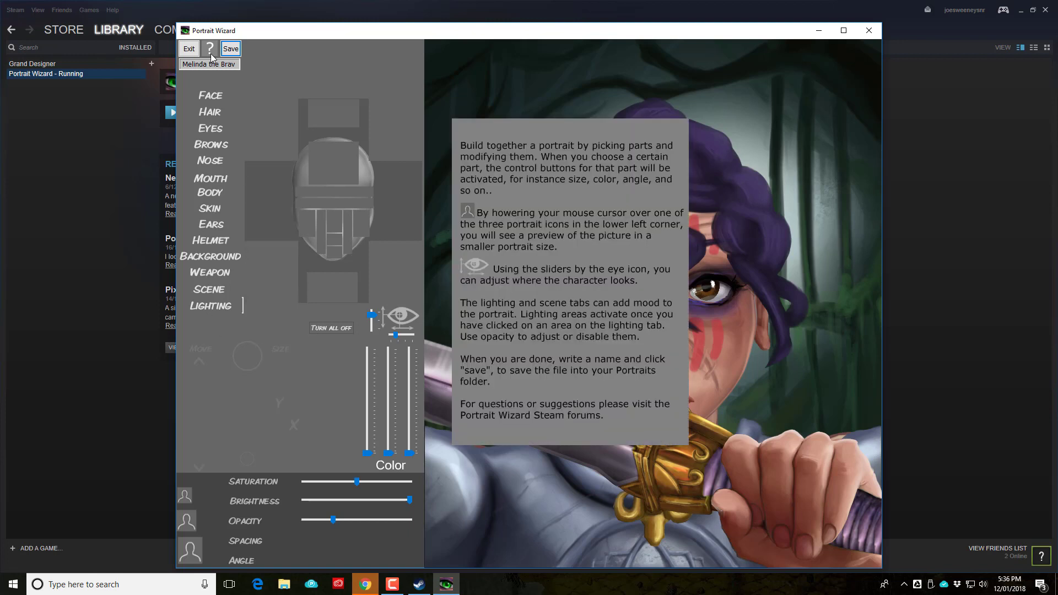
left_click(213, 54)
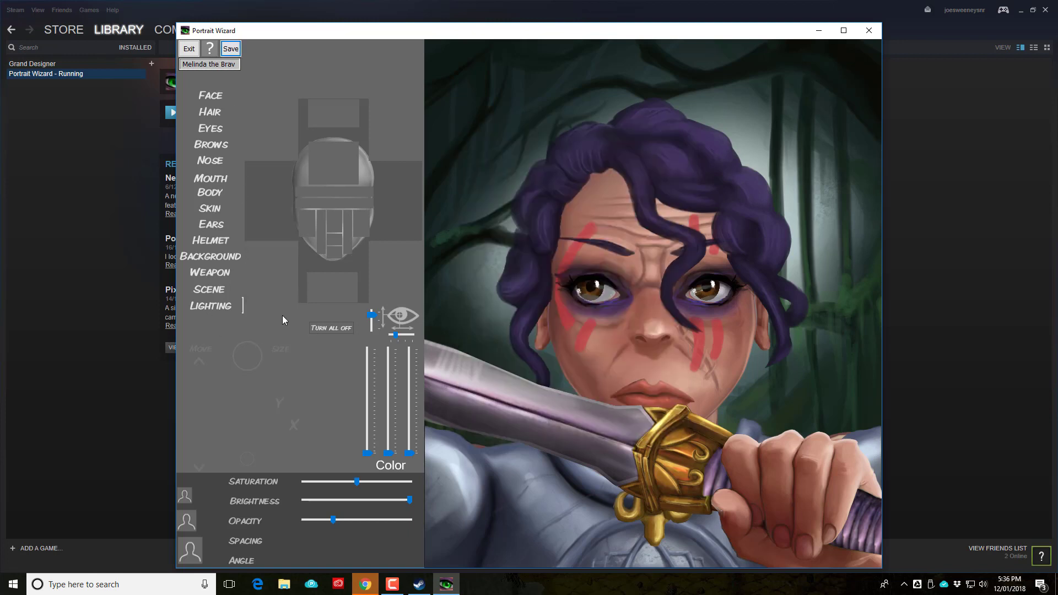
left_click(210, 51)
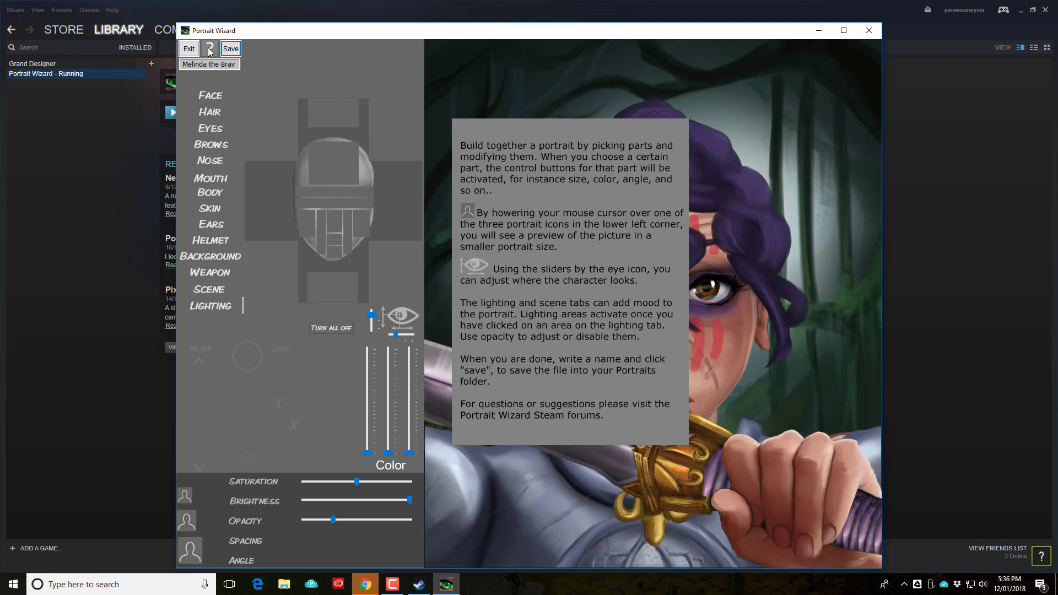
left_click(210, 51)
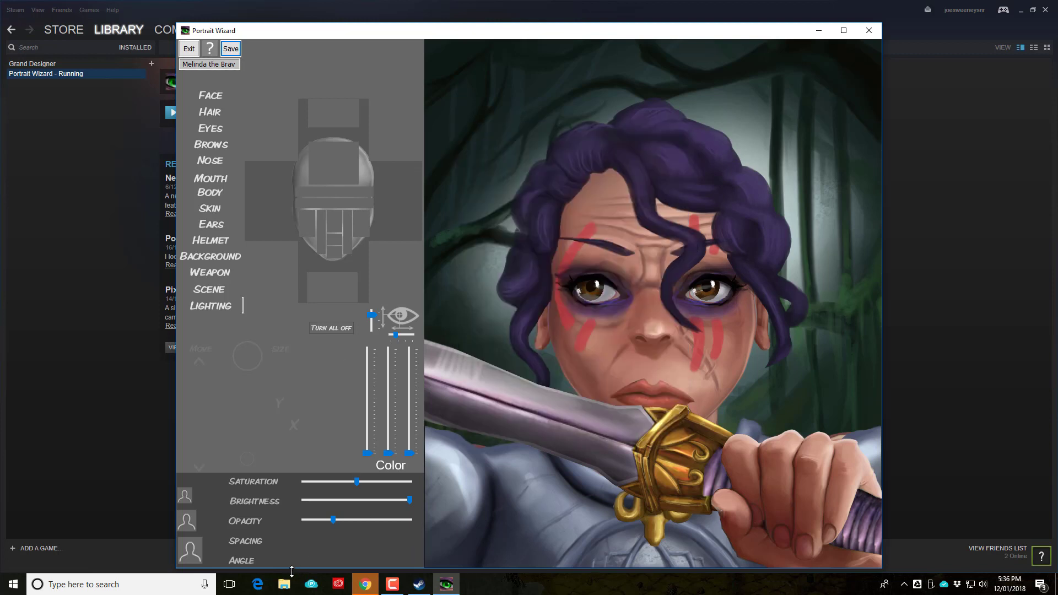
Step: Switch to File Explorer and open the folder C:\Program Files (x86)\Steam\steamapps\common\Portrait Wizard\Portraits
key("super+e")
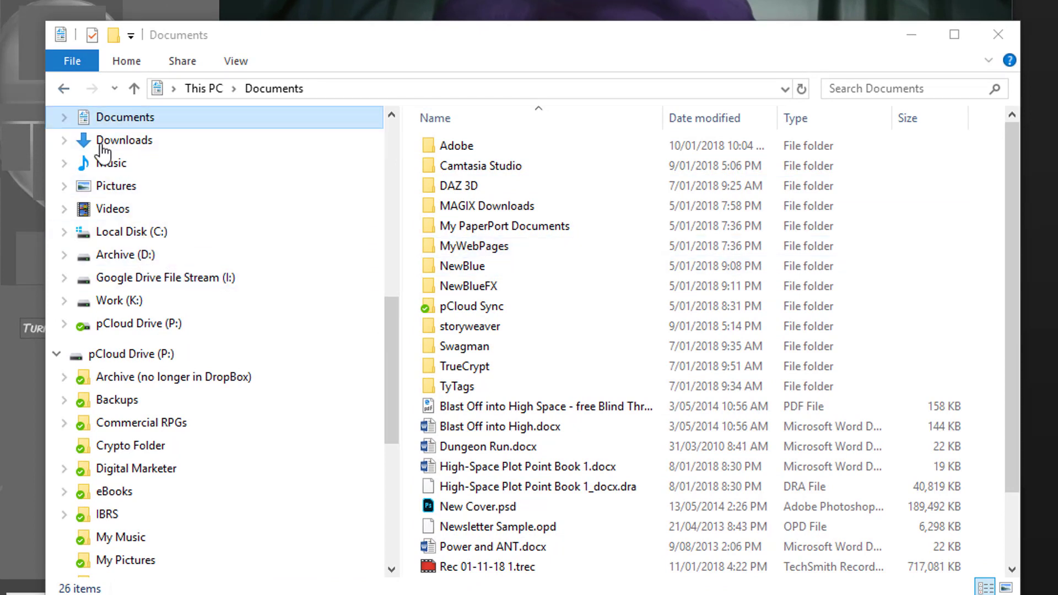
left_click(147, 232)
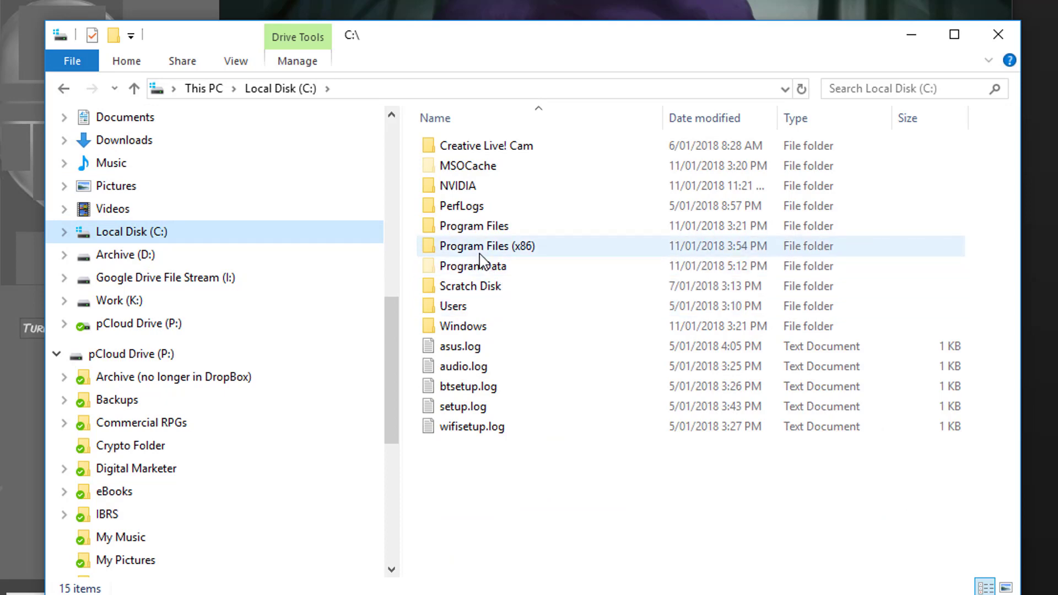
double_click(480, 254)
scroll(487, 536, "down", 5)
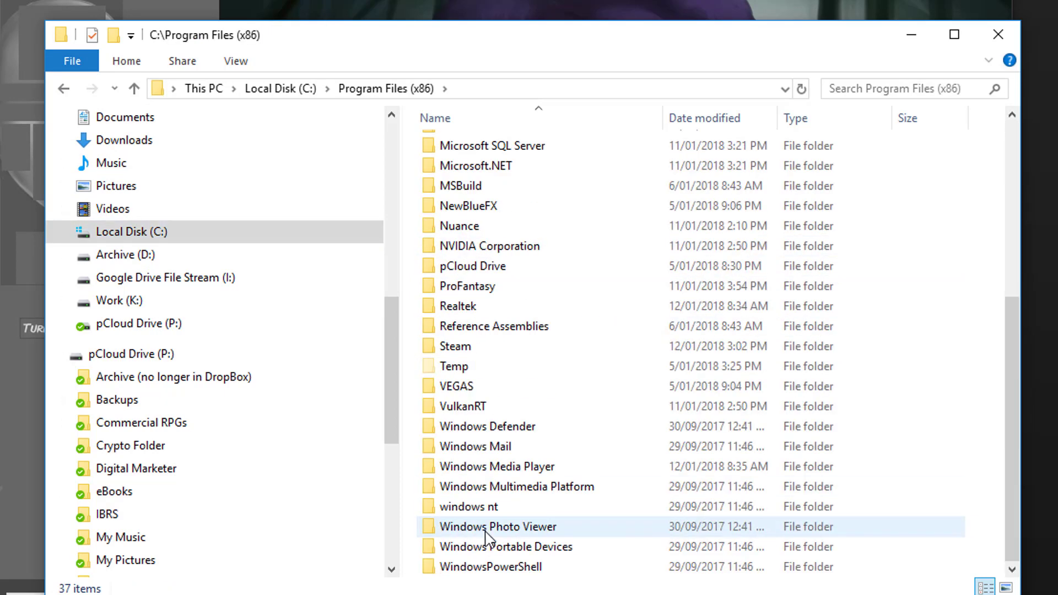
double_click(488, 351)
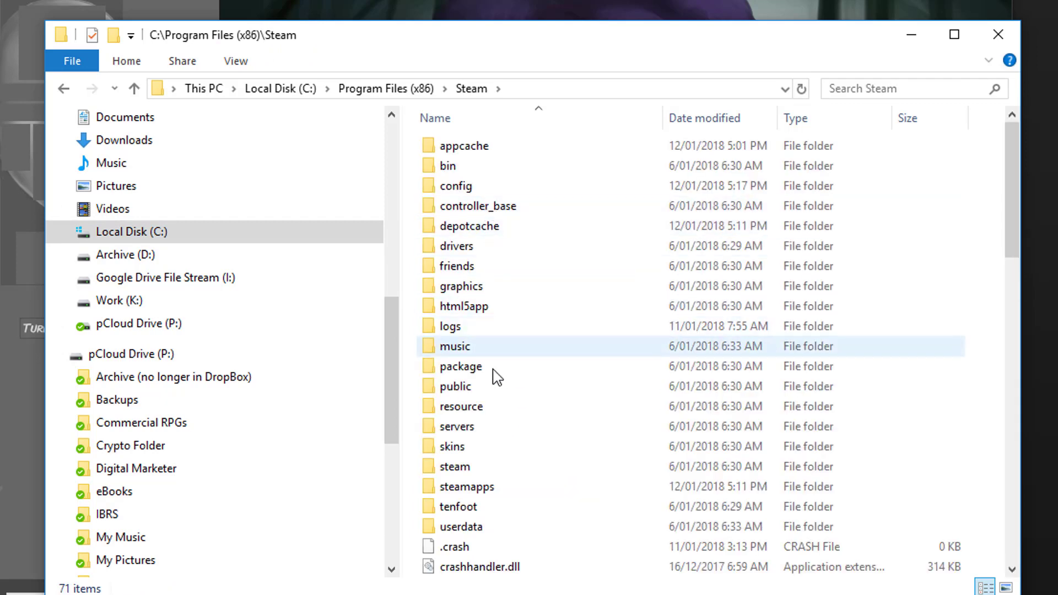
scroll(496, 386, "down", 3)
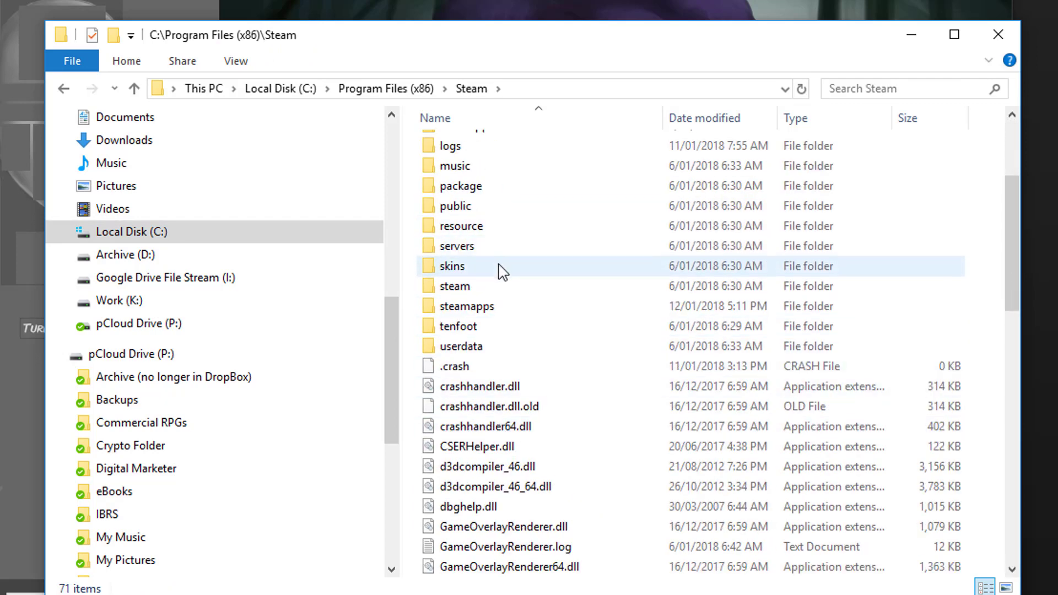
double_click(492, 308)
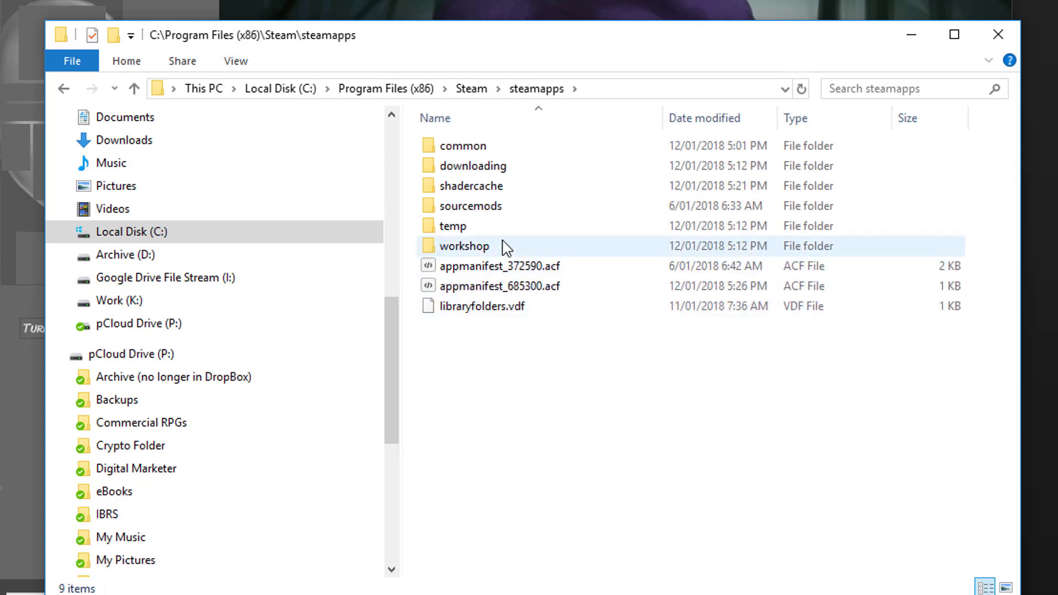
double_click(502, 157)
double_click(502, 187)
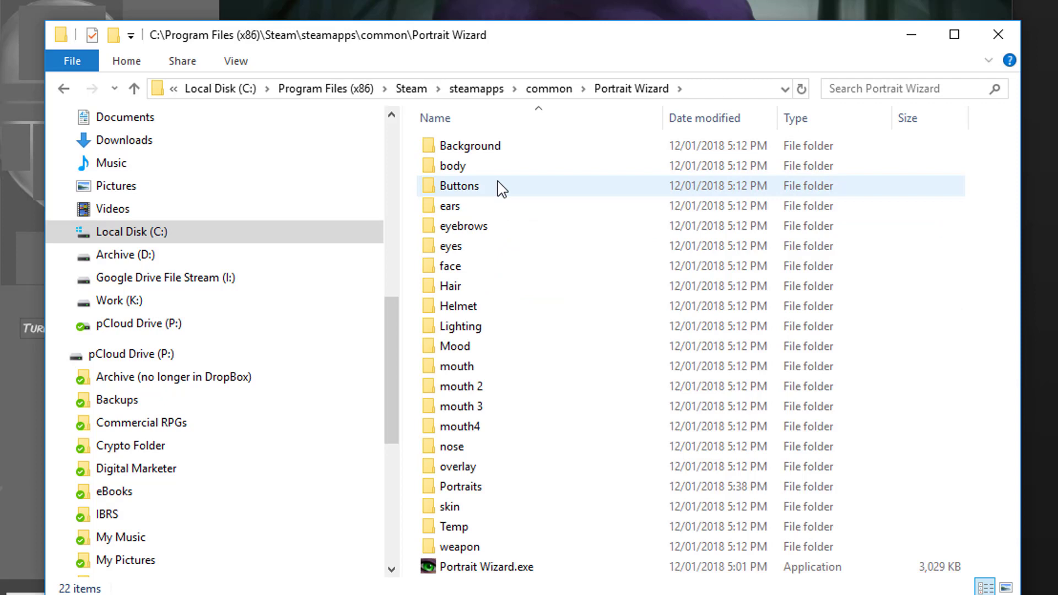
double_click(490, 488)
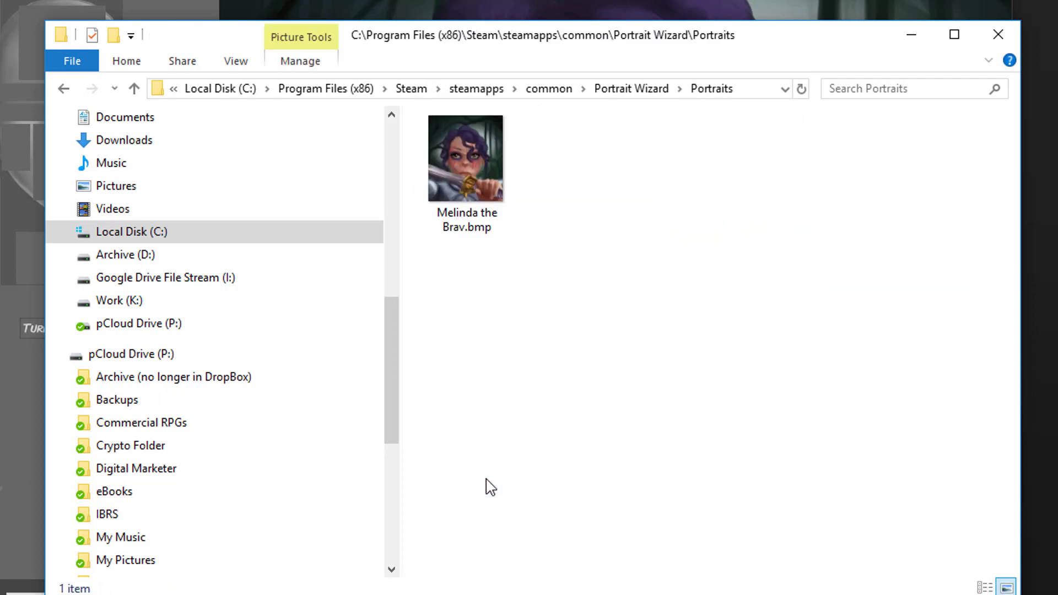
Step: View the saved Melinda the Brav.bmp in a maximised Photos window, and minimise the viewer
left_click(468, 184)
double_click(467, 184)
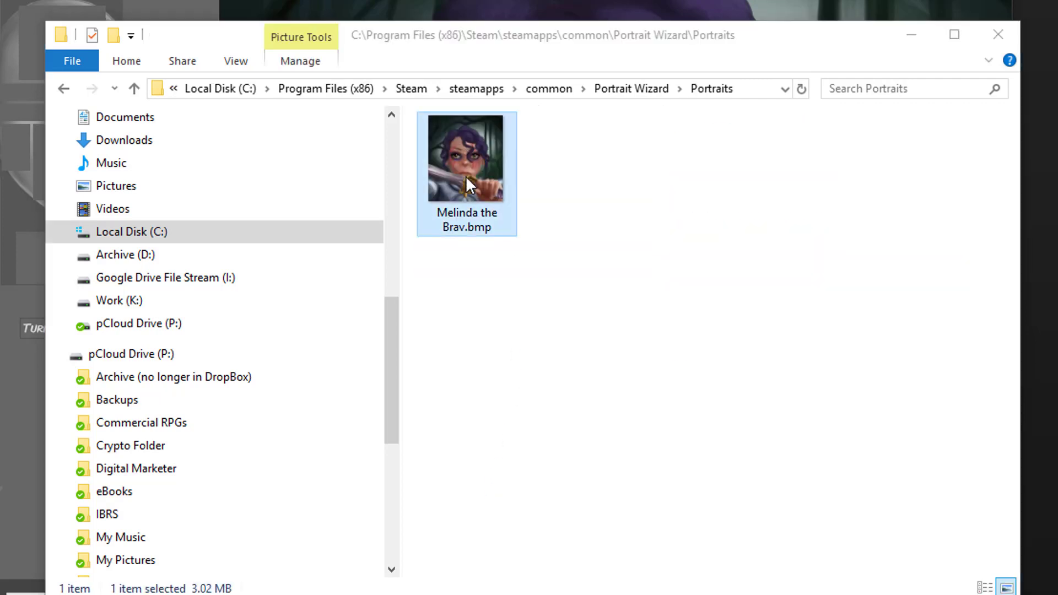
double_click(373, 147)
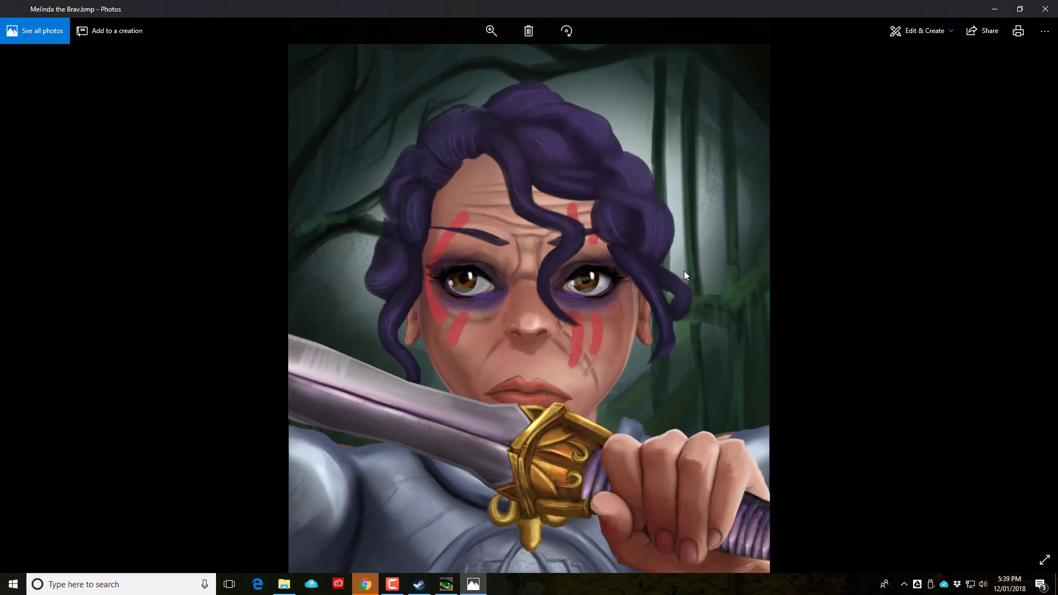
left_click(995, 10)
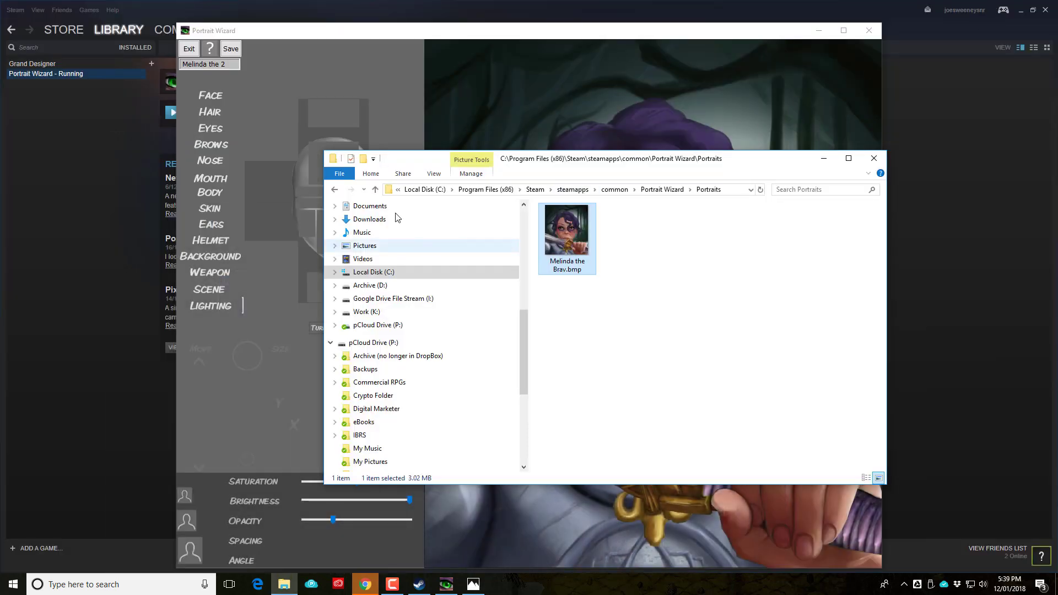
Step: Minimise the Portrait Wizard window and reopen Melinda the Brav.bmp from the Portraits folder
left_click(316, 71)
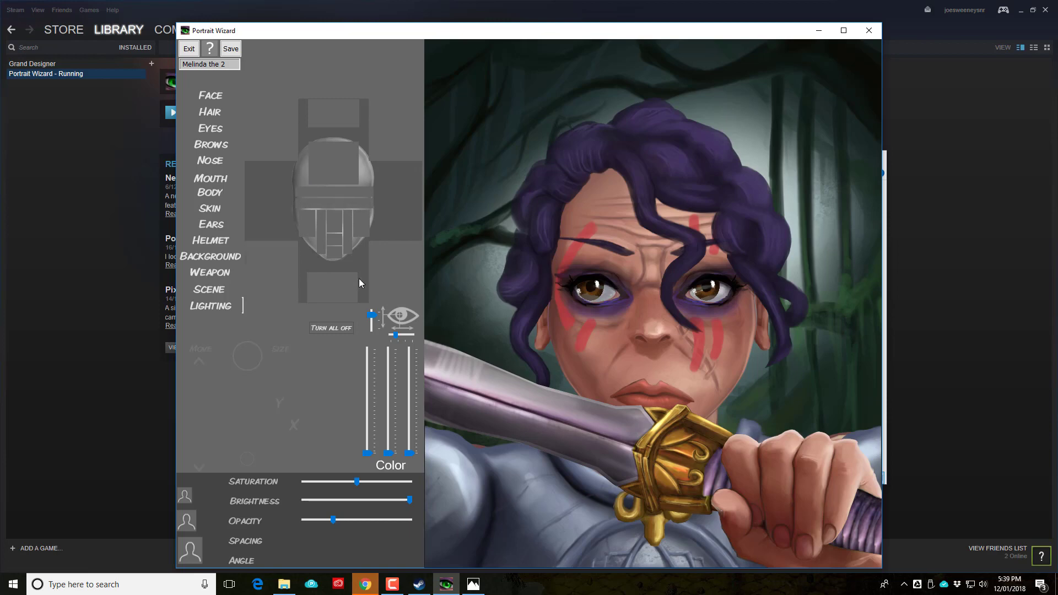
left_click(819, 31)
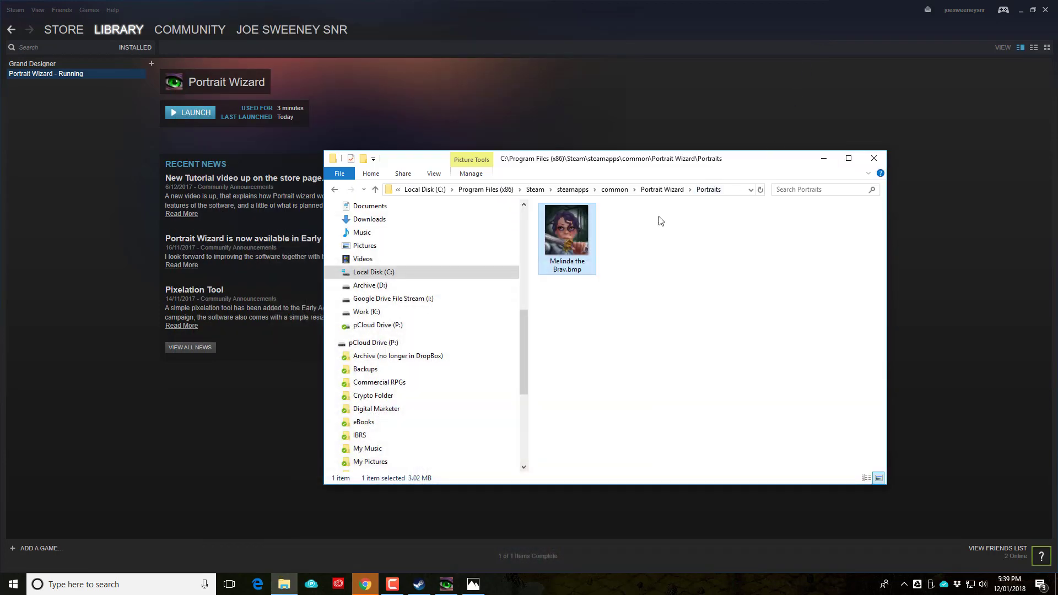
double_click(573, 225)
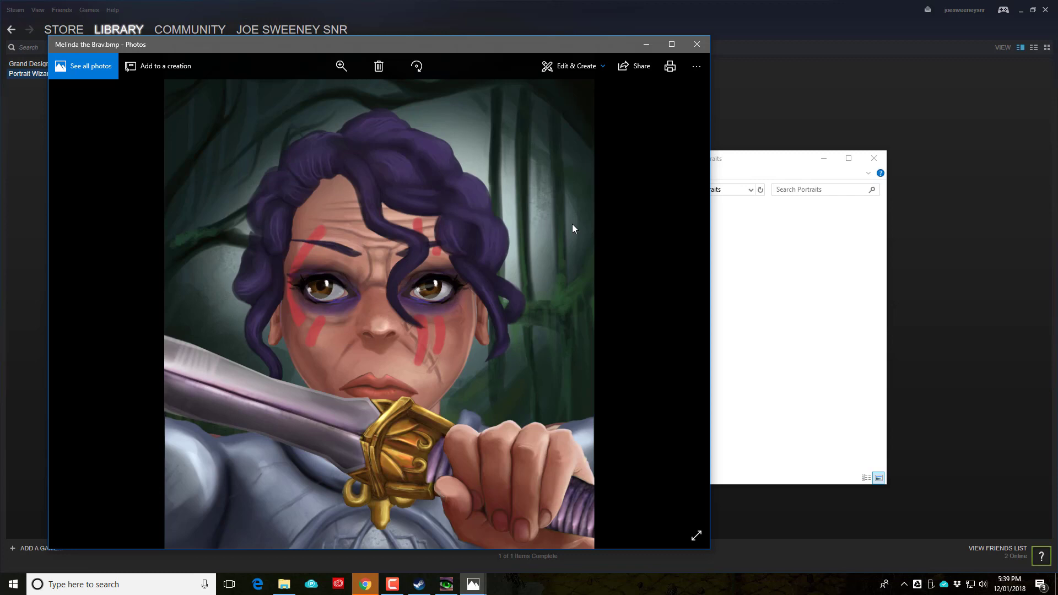
Step: Switch to the Steam library and return to the portrait image open in Photos
left_click(421, 584)
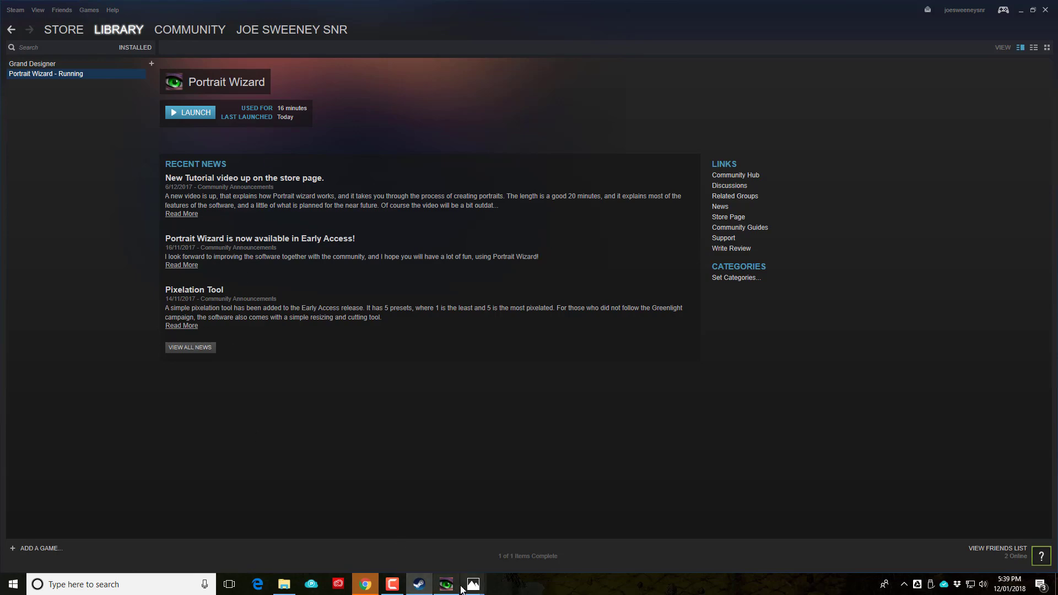
mouse_move(473, 585)
left_click(520, 531)
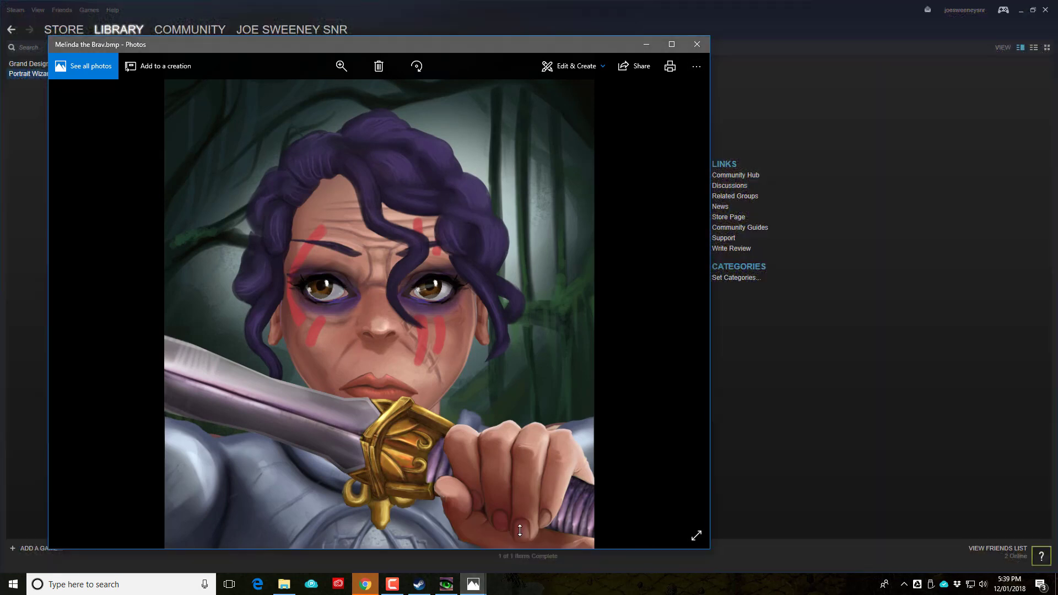